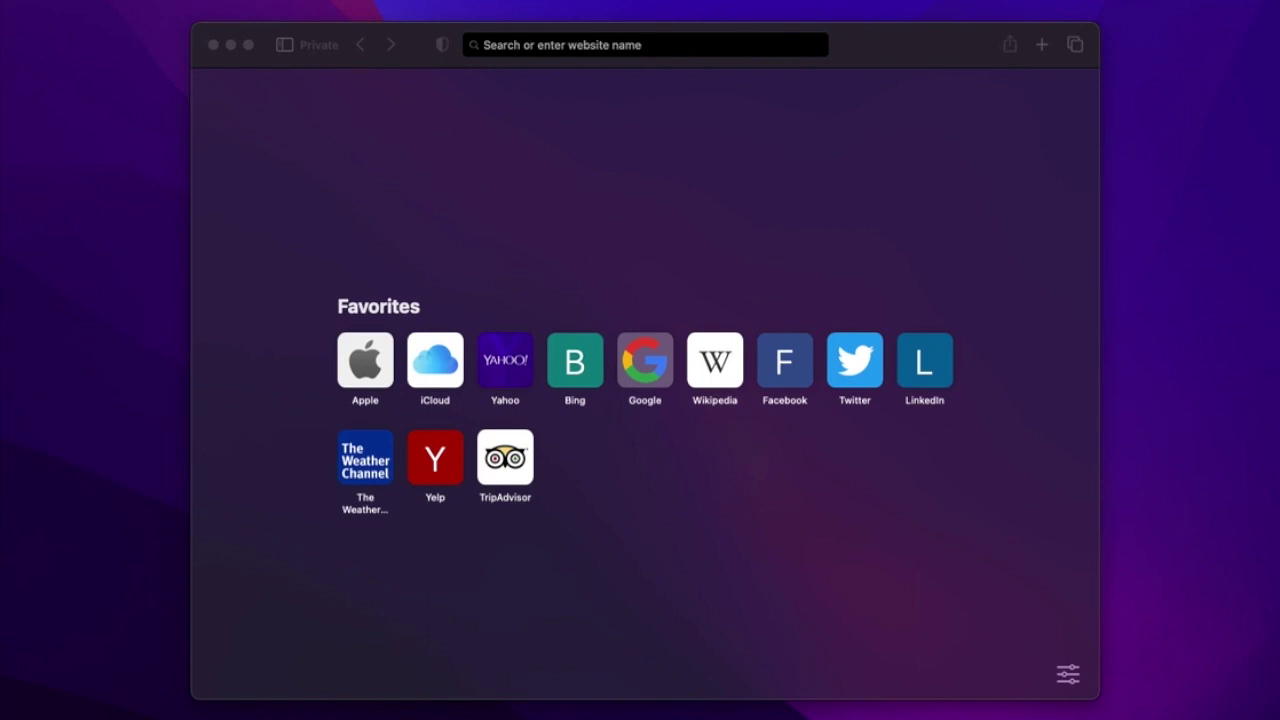
Start a web search for 'flmsg manual' in the private window.
left_click(588, 45)
type("flmsg manual")
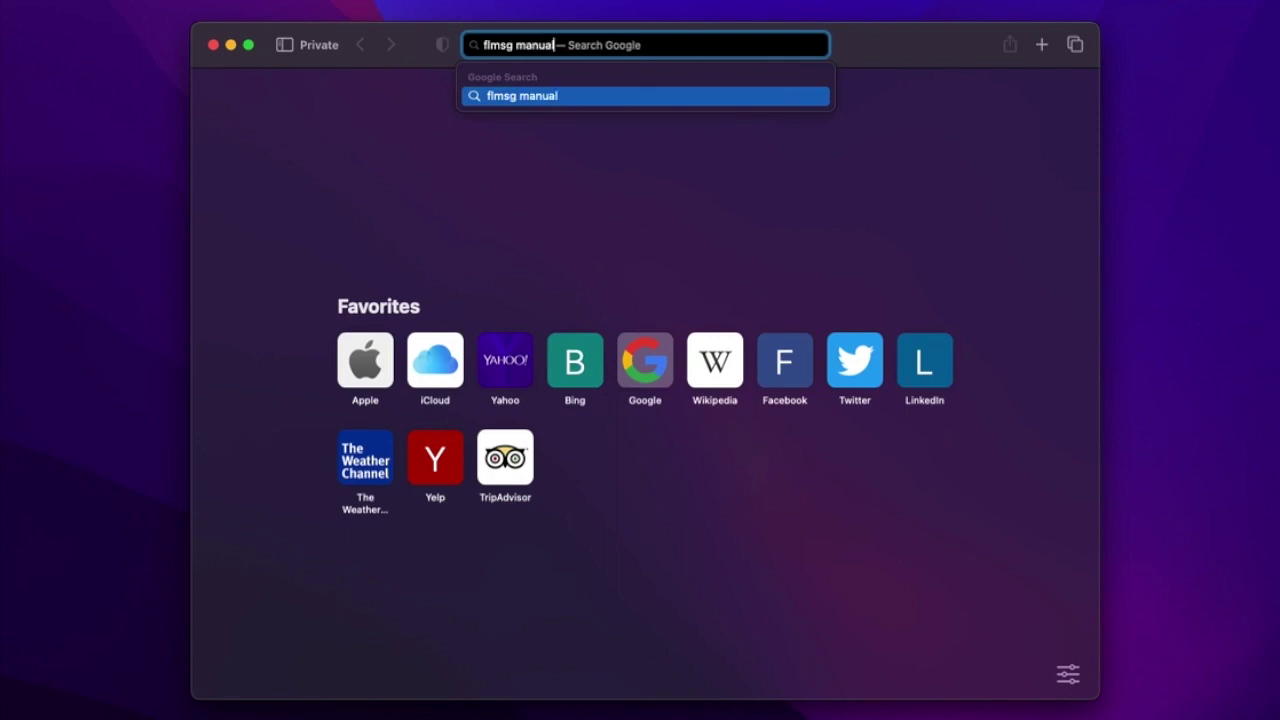
Run the search and open the FLMSG Users Manual Version 4.0 page on w1hkj.com.
key("Return")
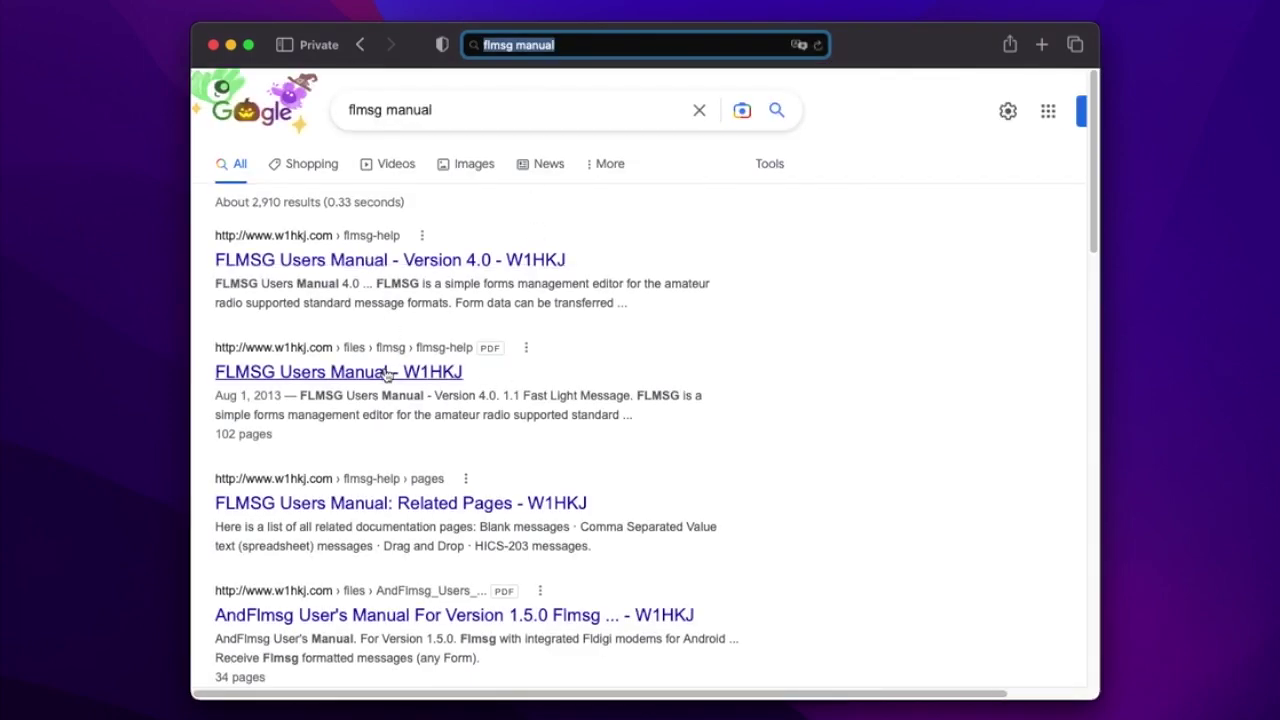
left_click(334, 262)
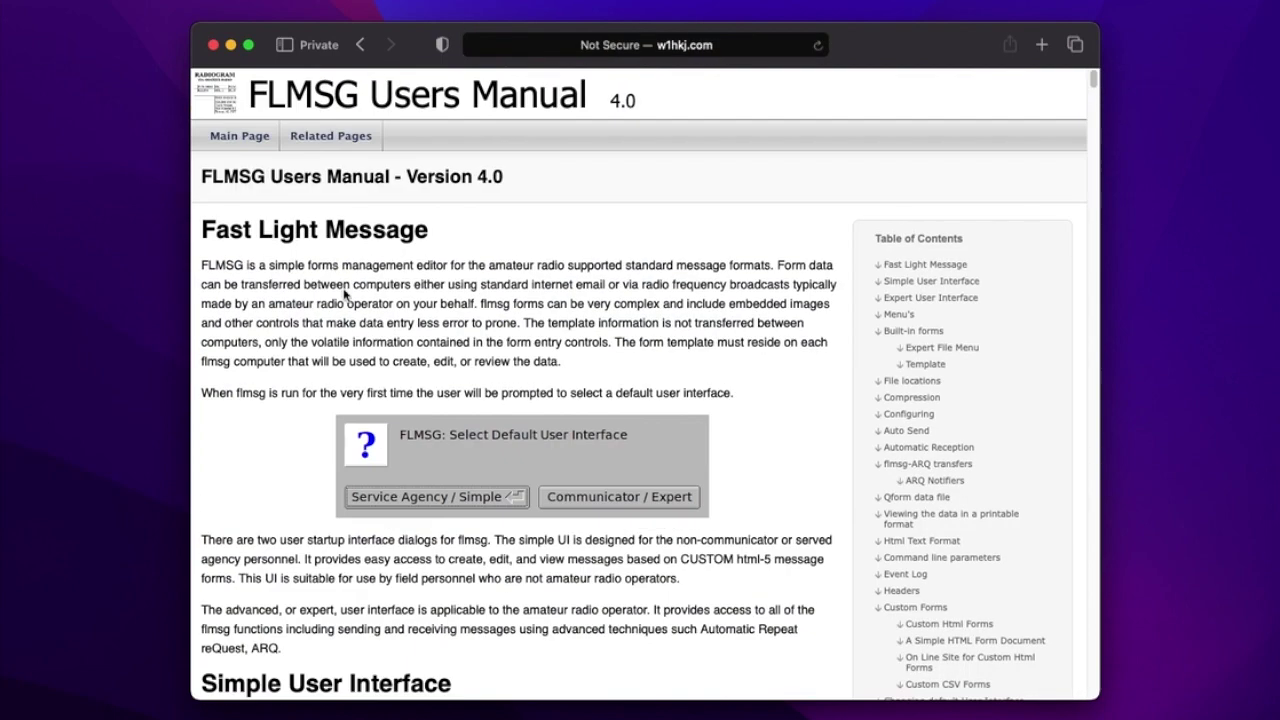
scroll(378, 234, "down", 15)
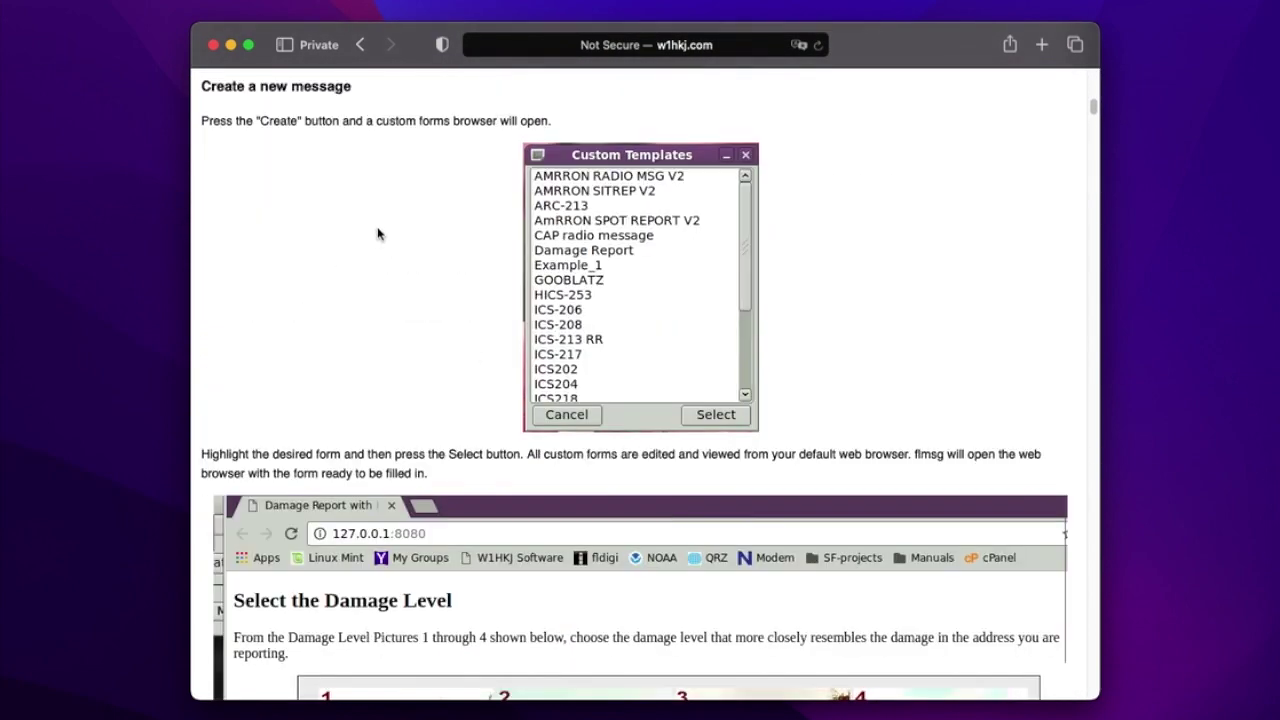
scroll(420, 303, "up", 15)
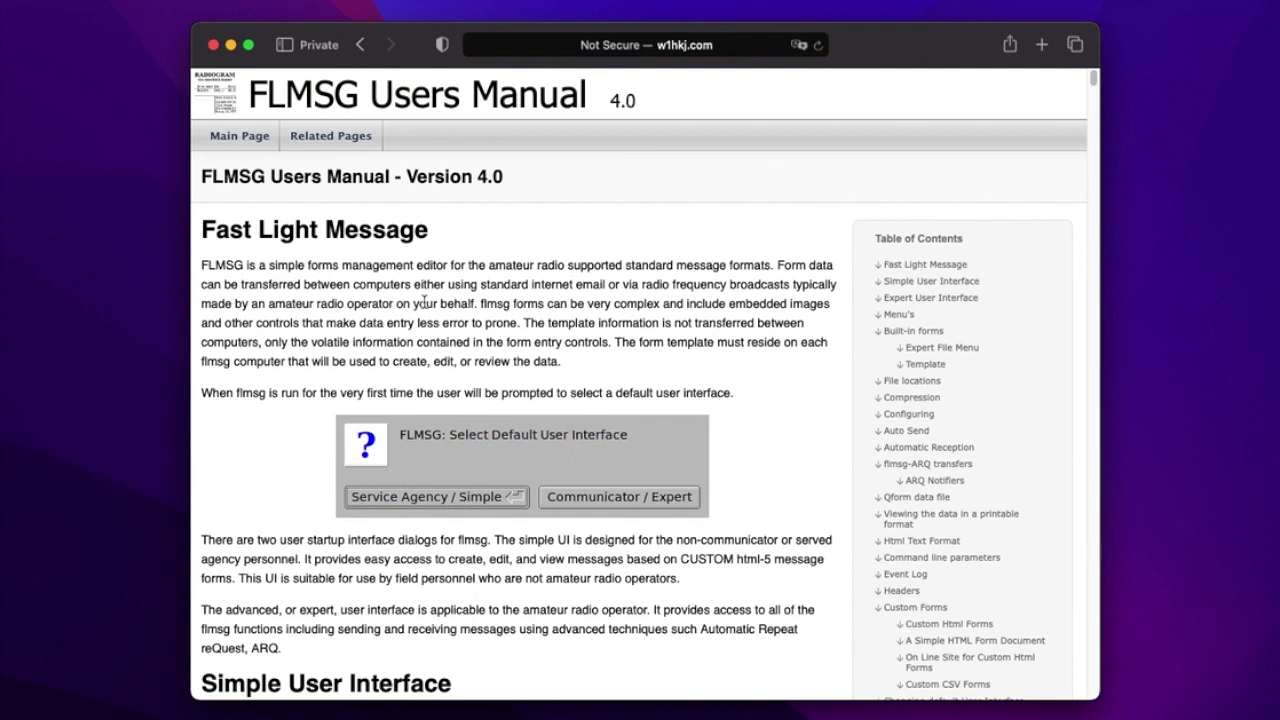
scroll(771, 437, "down", 3)
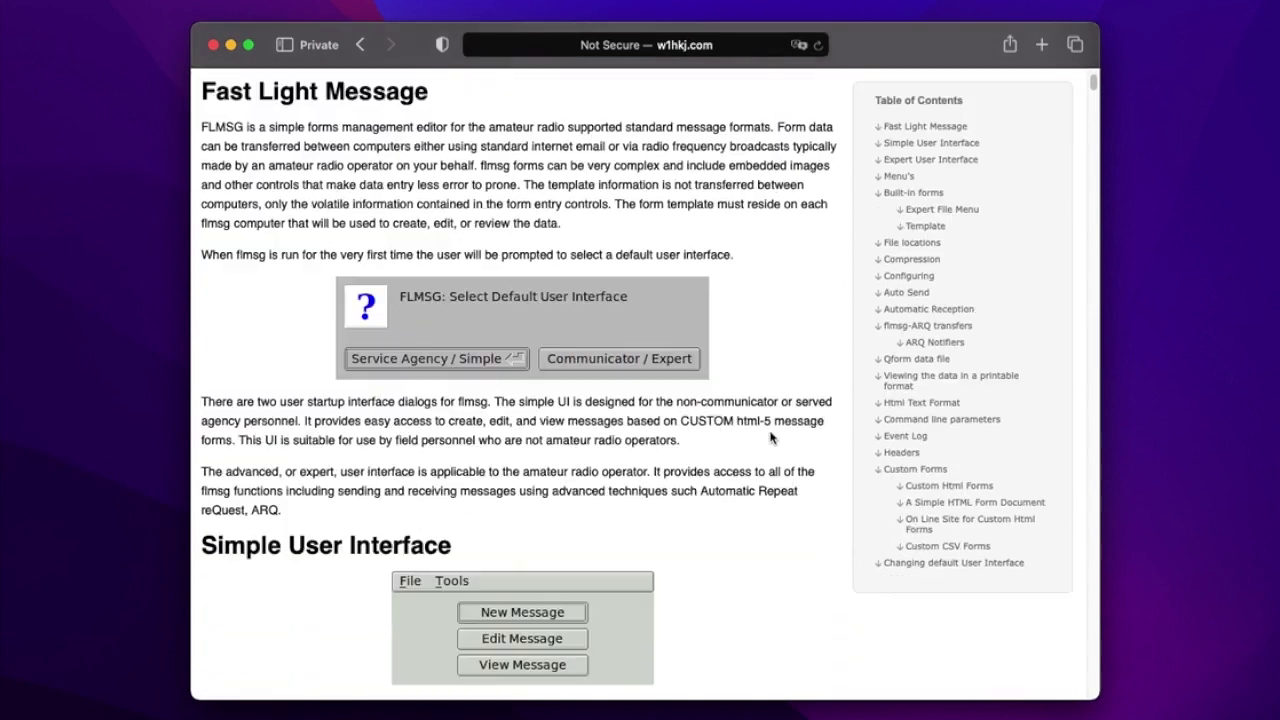
Jump to the manual's Custom Forms section, then open a new blank tab.
left_click(912, 470)
scroll(573, 296, "down", 10)
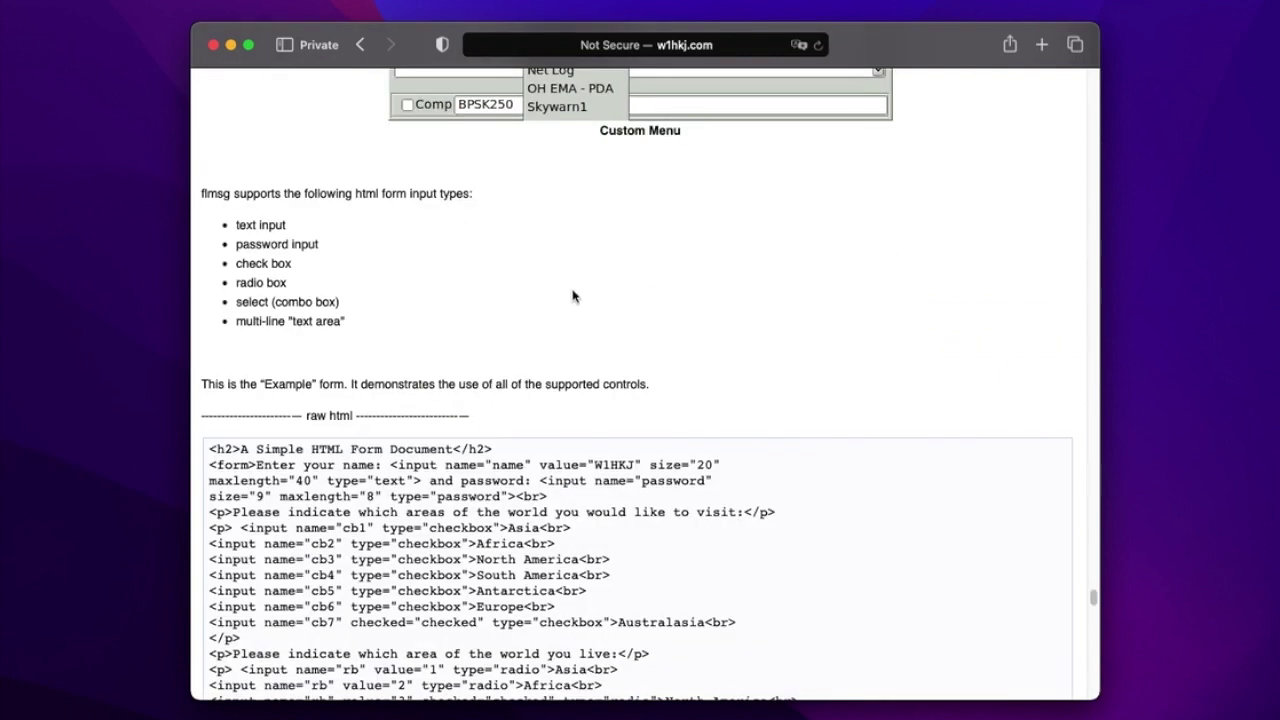
scroll(573, 296, "up", 10)
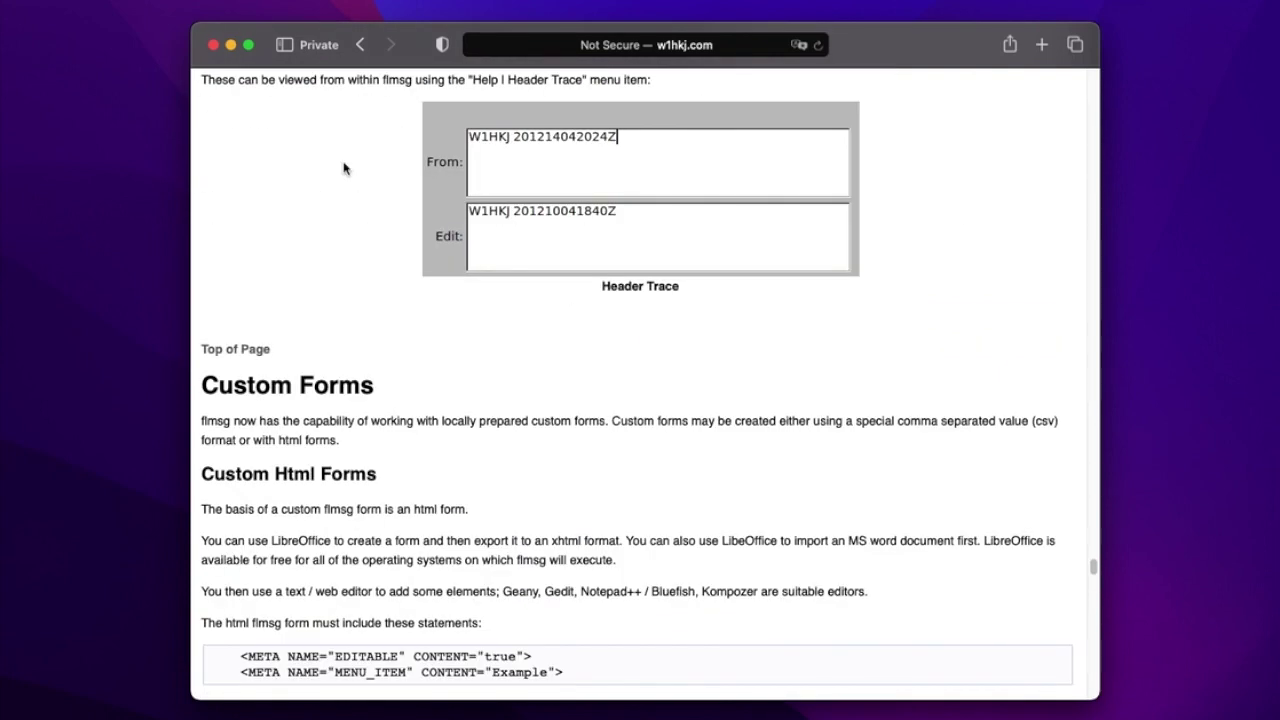
key("super+t")
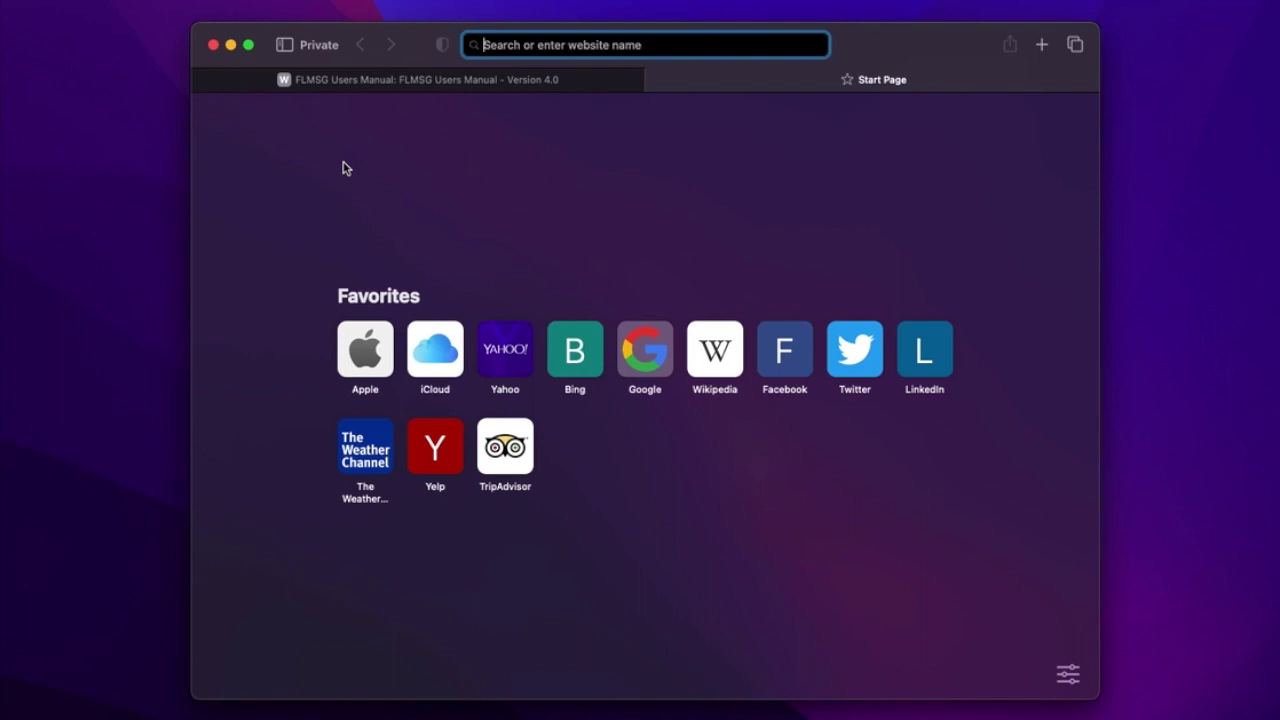
type("www.")
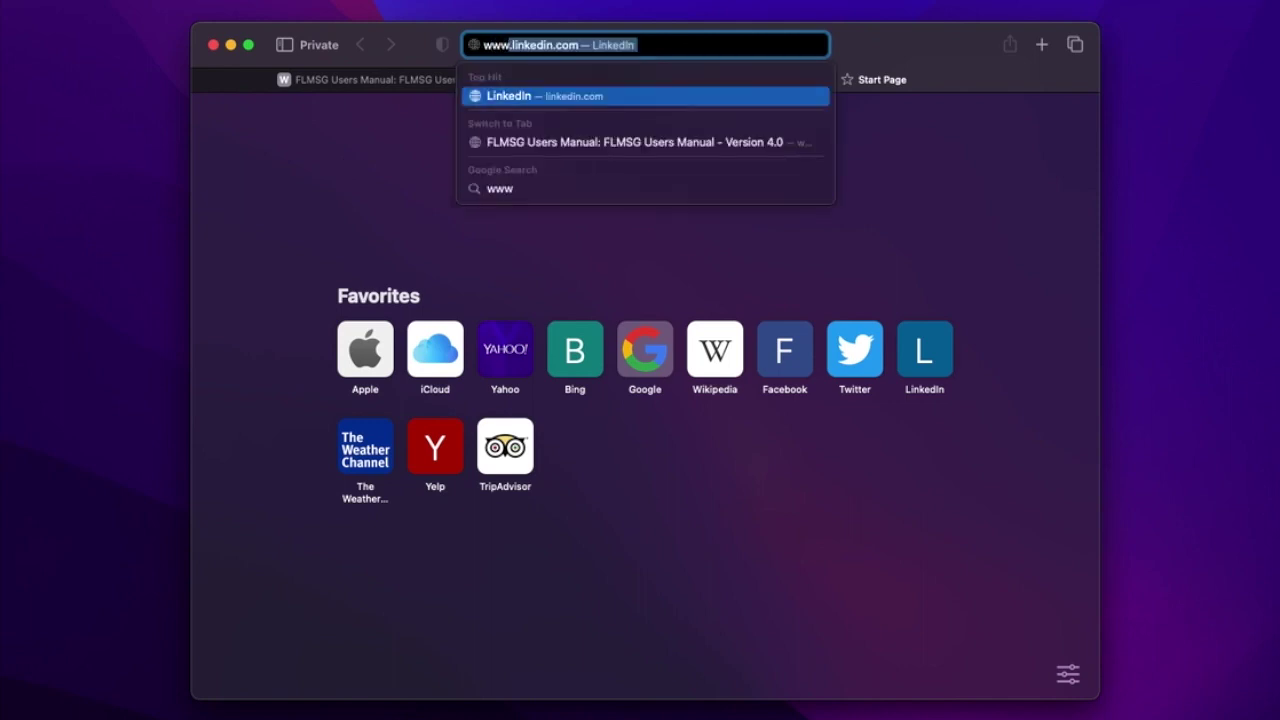
type("blackswanc")
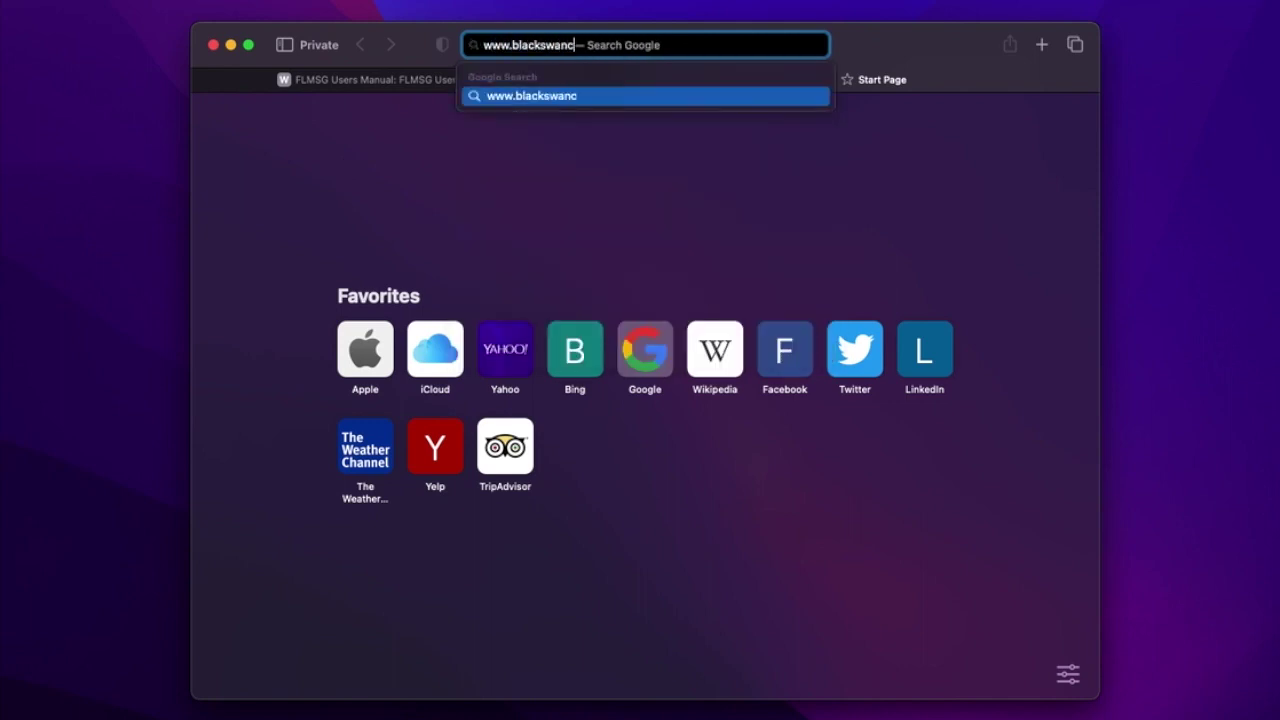
type("omex.org")
key("Return")
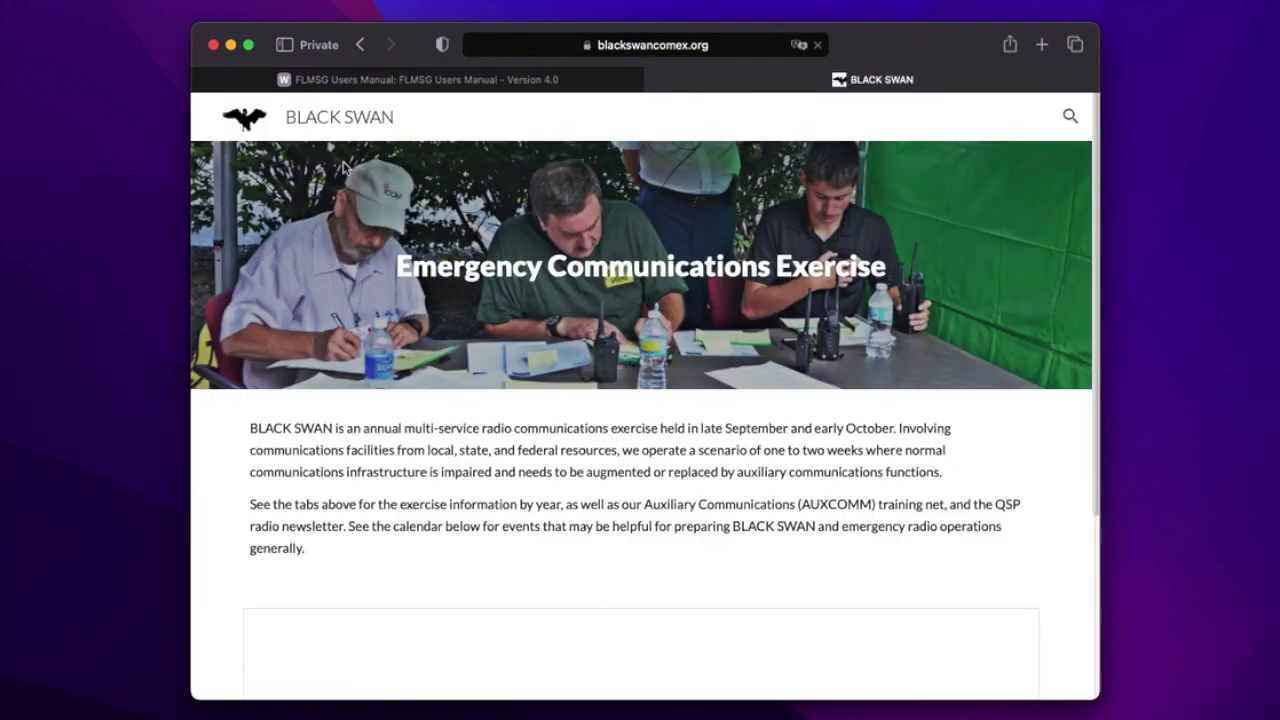
mouse_move(567, 115)
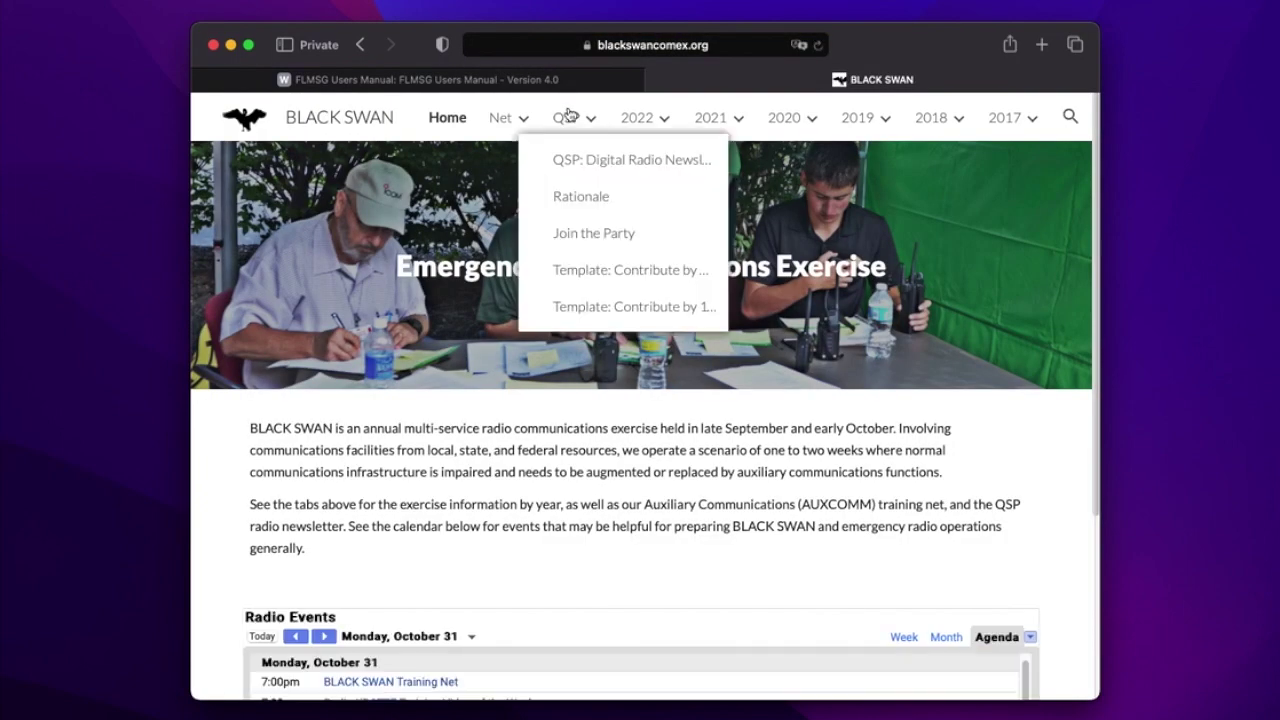
left_click(610, 239)
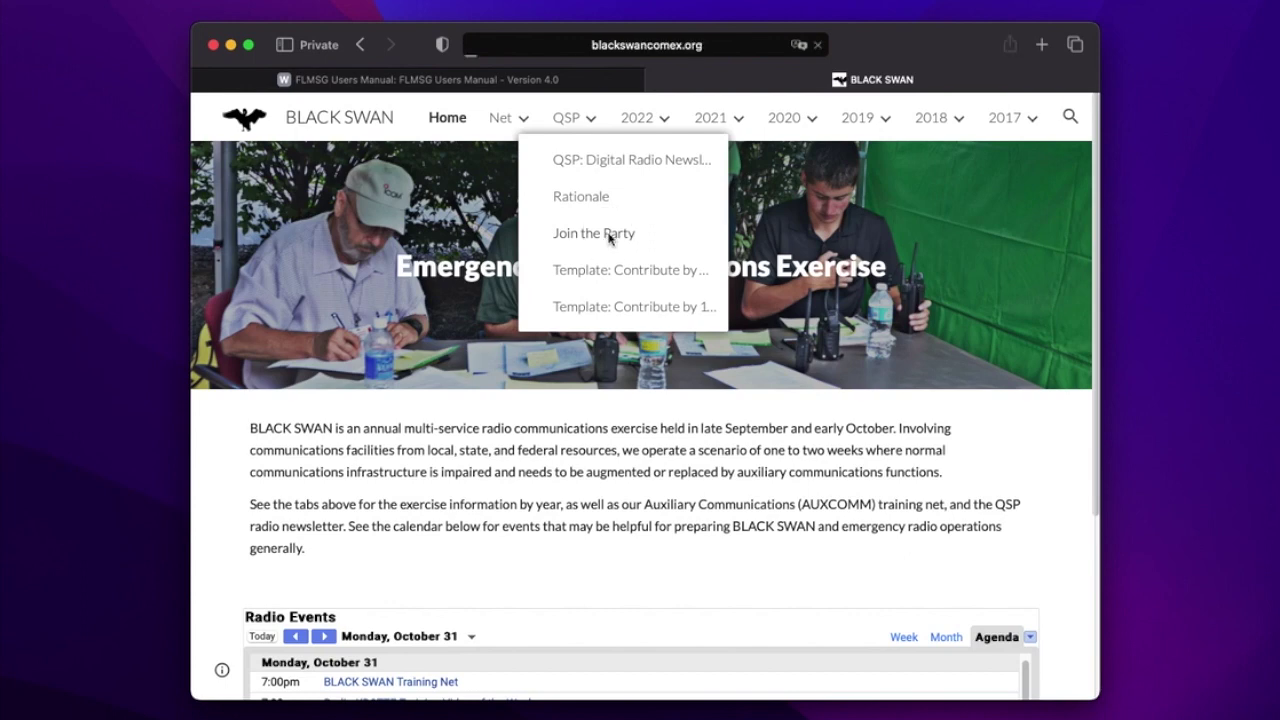
scroll(320, 594, "down", 1)
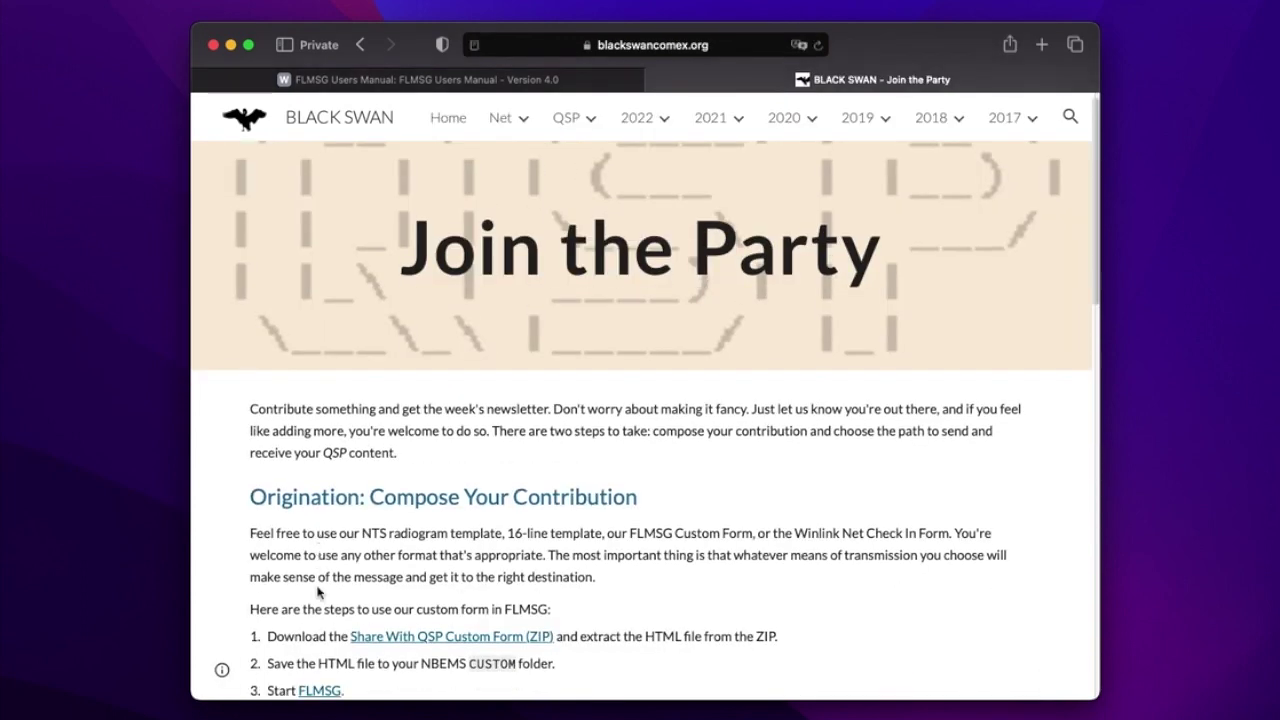
scroll(320, 583, "down", 1)
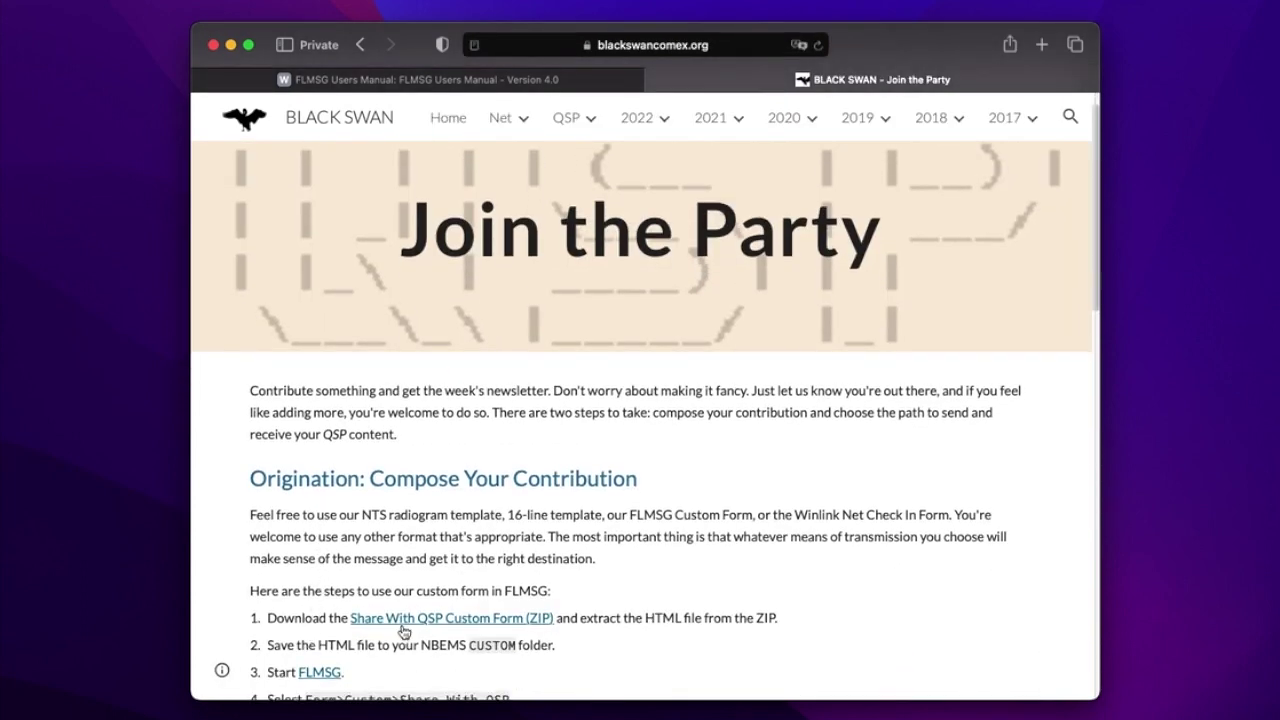
left_click(459, 620)
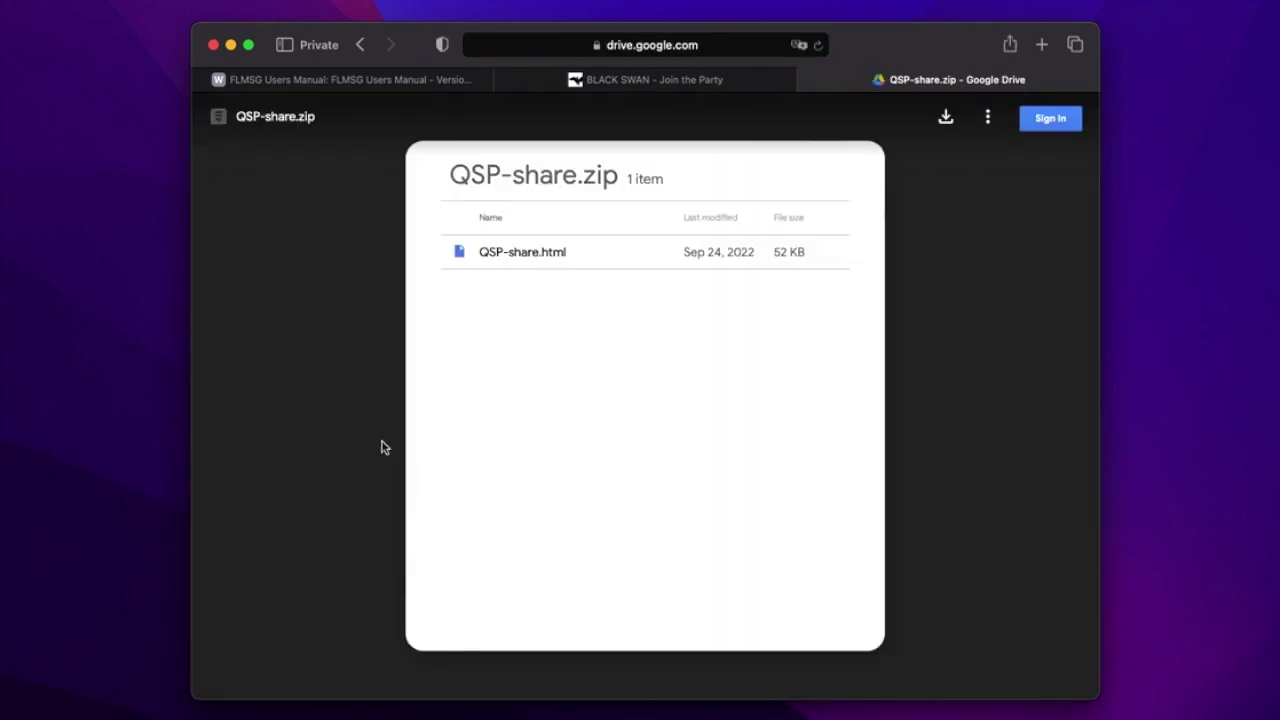
Download QSP-share.html from the ZIP, allowing drive.google.com, and show Downloads in Finder.
left_click(568, 264)
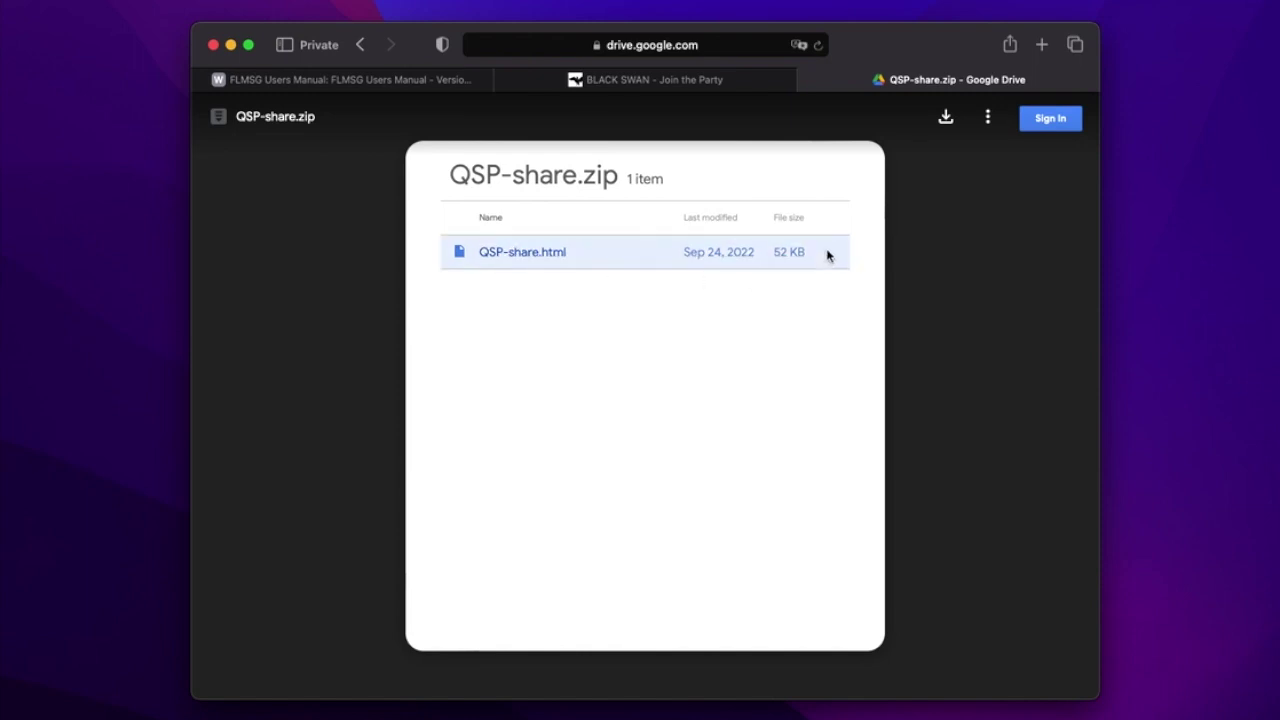
left_click(945, 120)
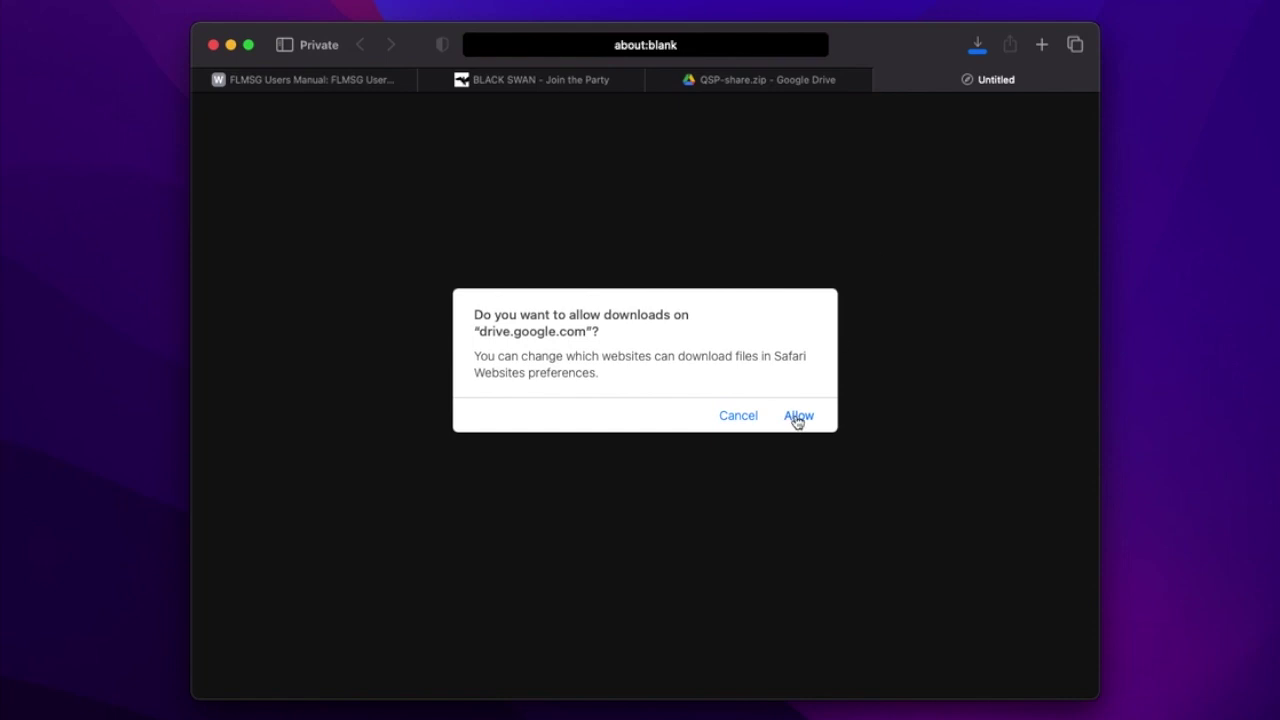
left_click(797, 420)
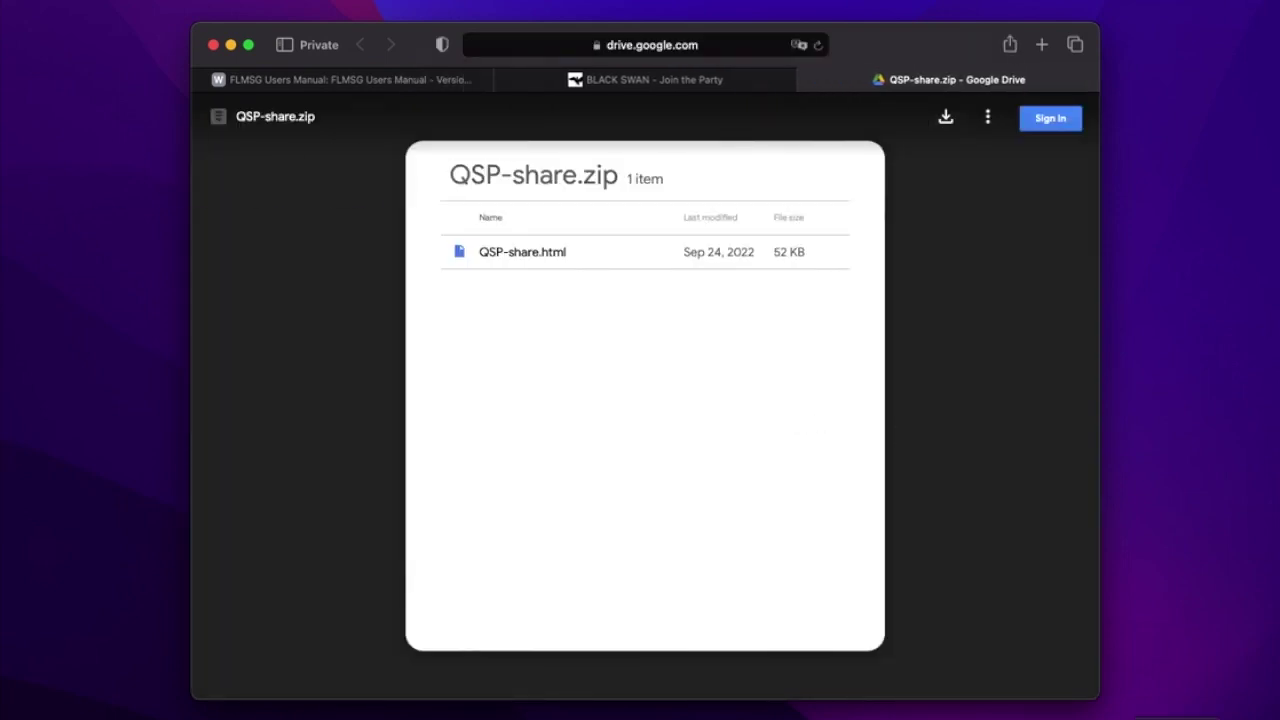
left_click(1200, 717)
left_click(1181, 657)
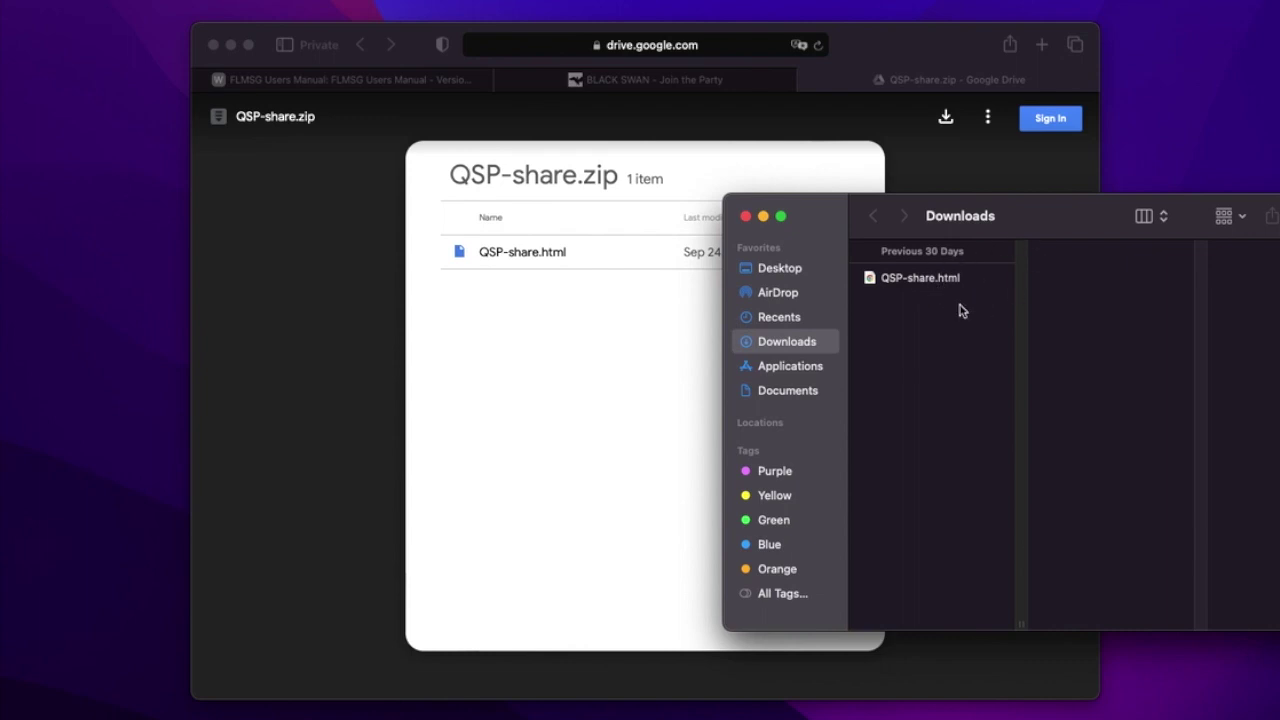
Launch quickflmsg from Spotlight, move its window up, and open its .nbems folder via File > Folders.
key("super+space")
type("quick")
type("flmsg")
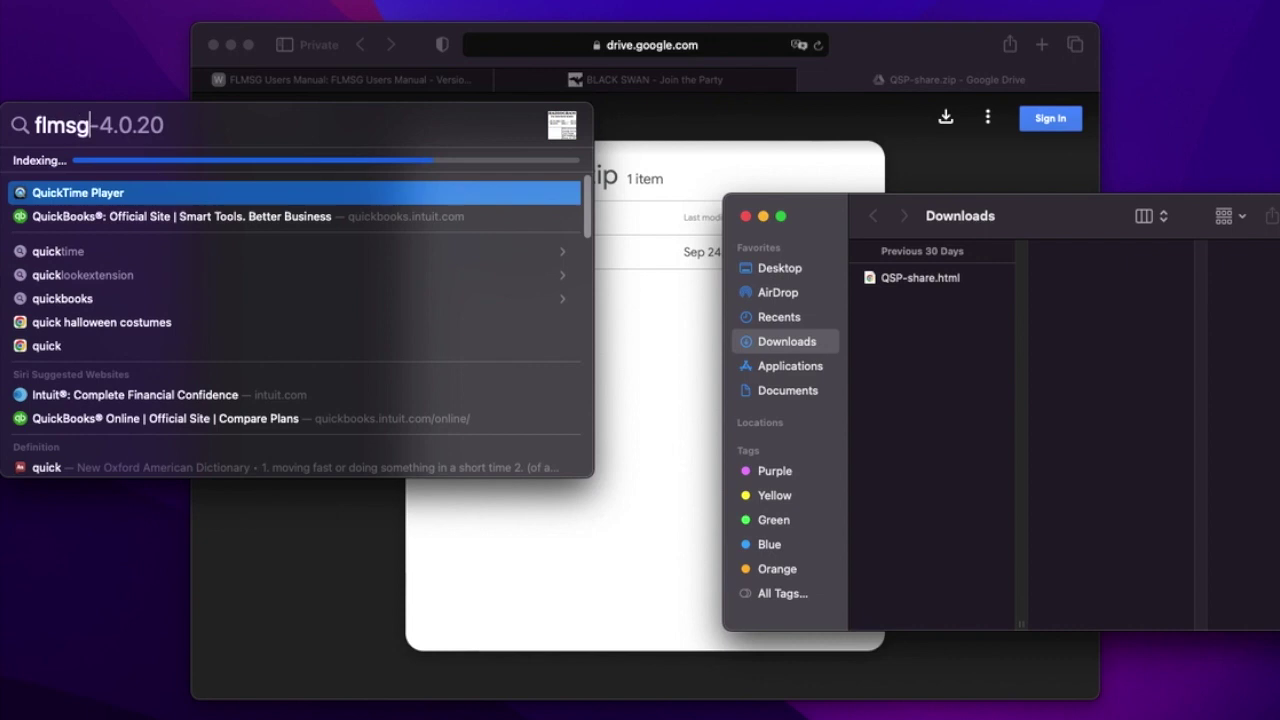
key("Return")
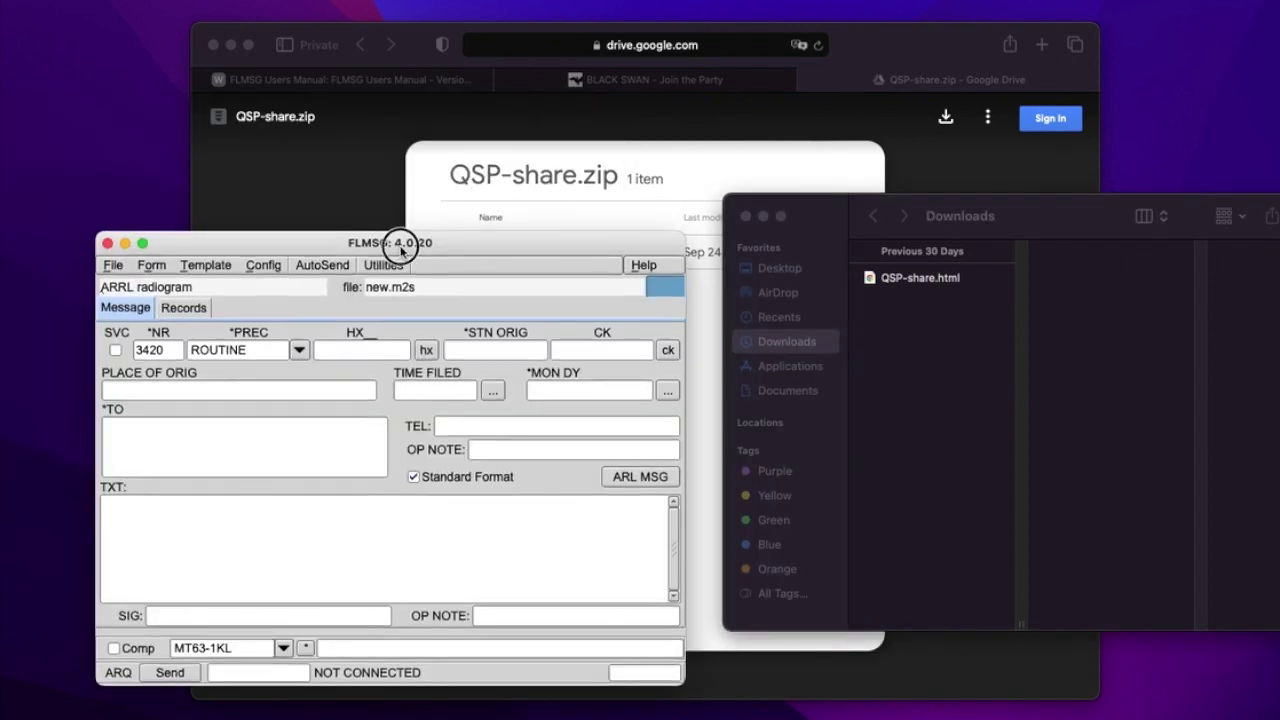
left_click_drag(406, 243, 420, 66)
left_click(128, 89)
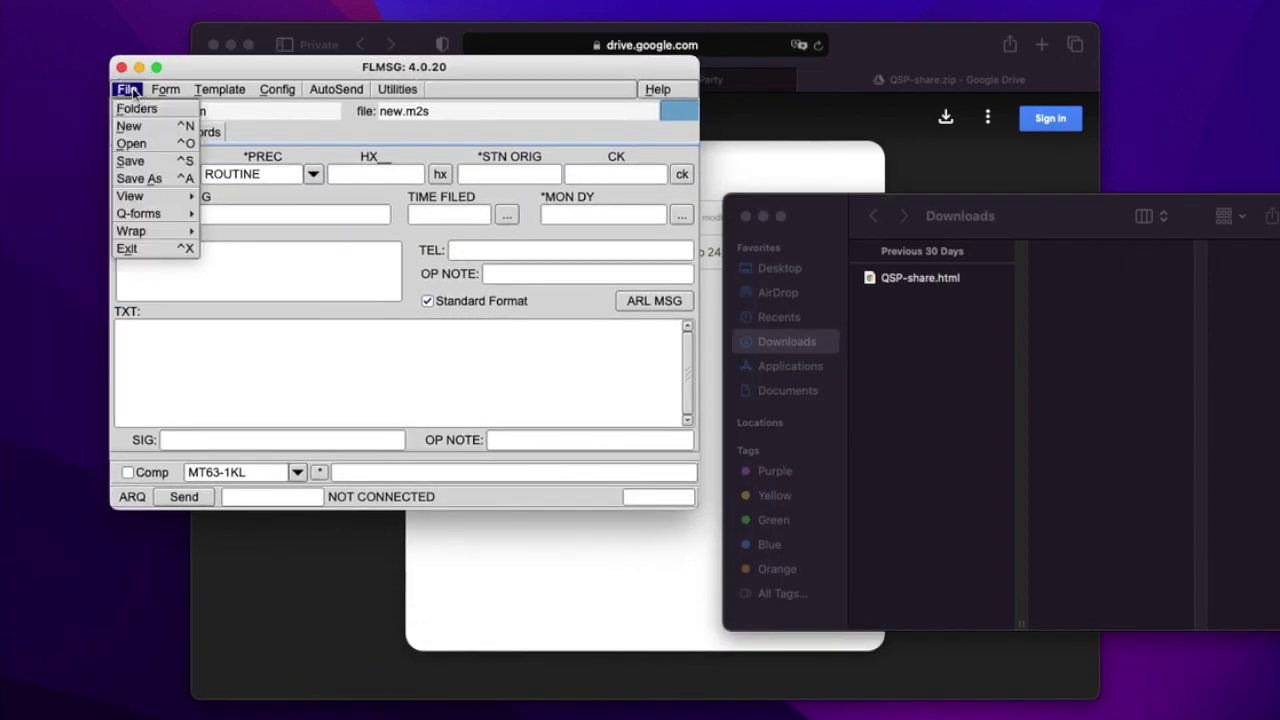
left_click(140, 108)
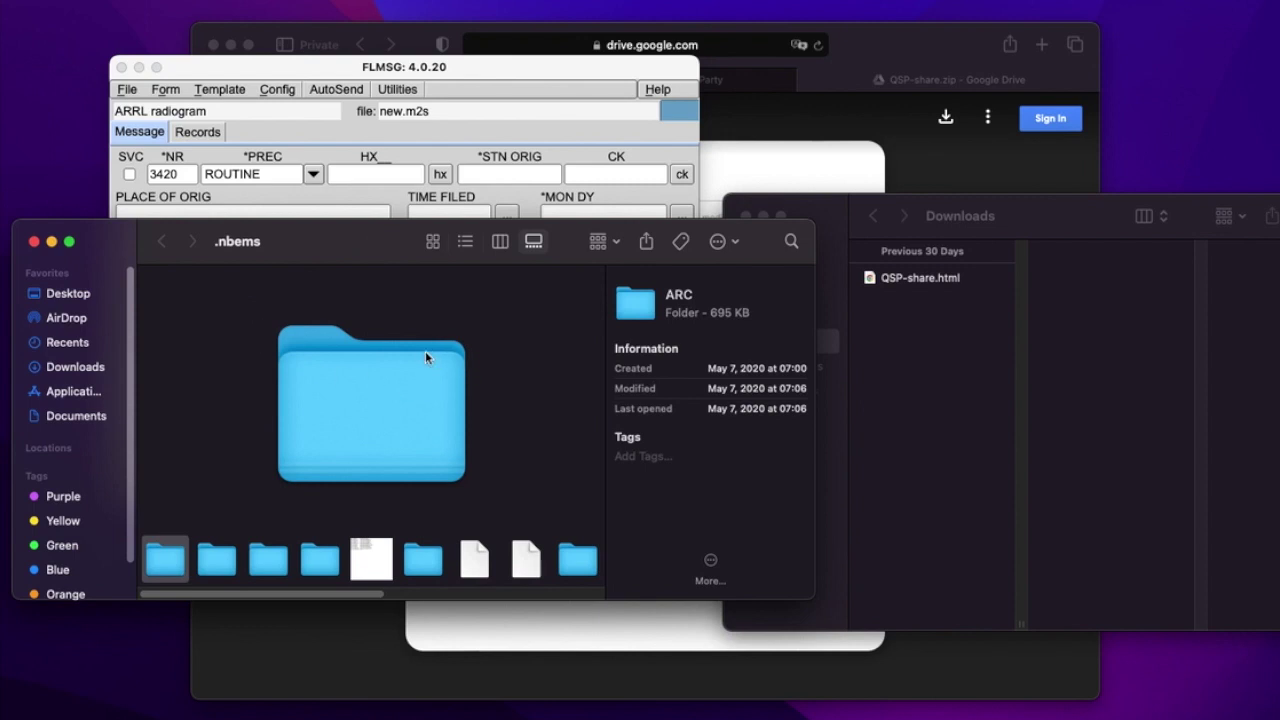
Open the CUSTOM folder inside .nbems in Finder.
left_click(119, 96)
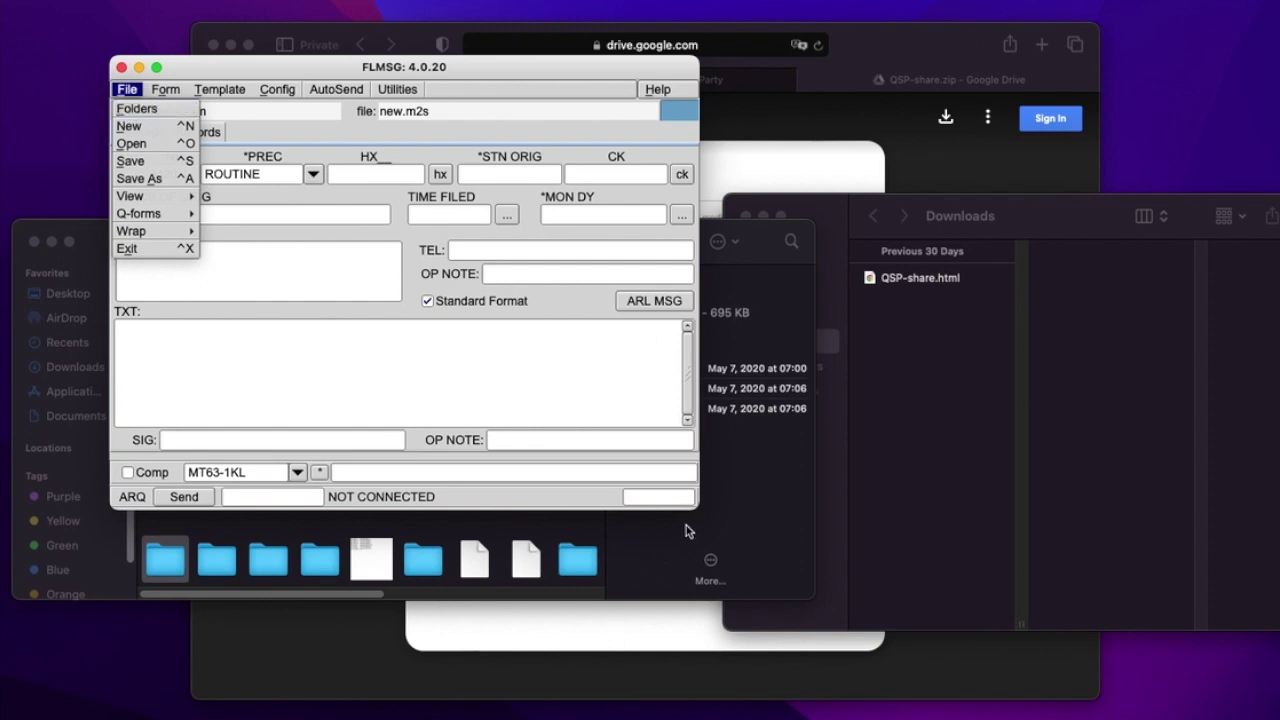
left_click(531, 531)
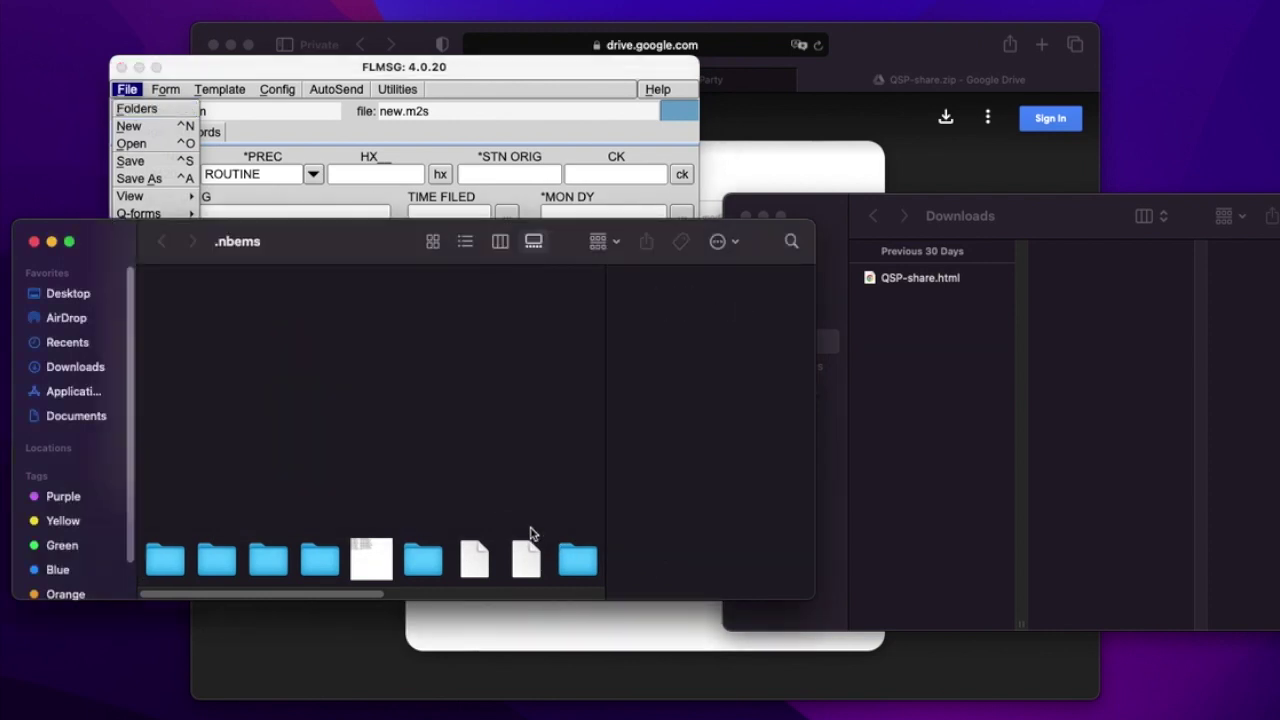
left_click(217, 568)
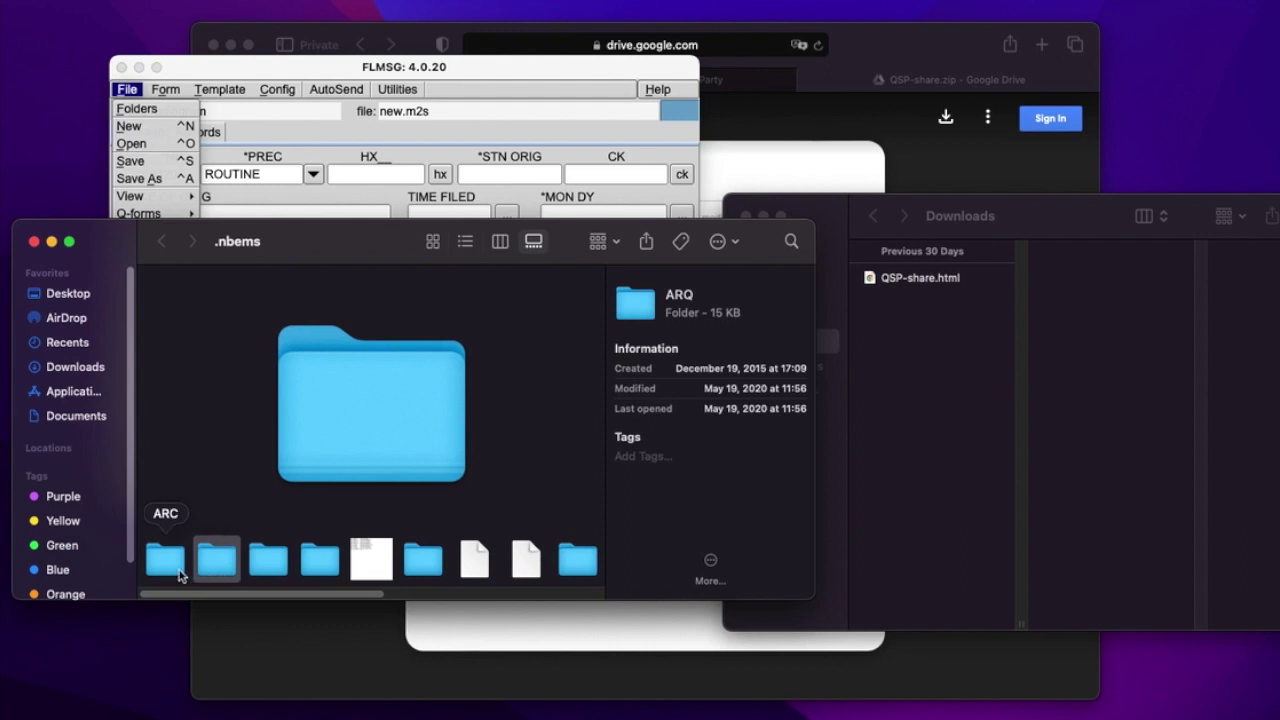
left_click(313, 568)
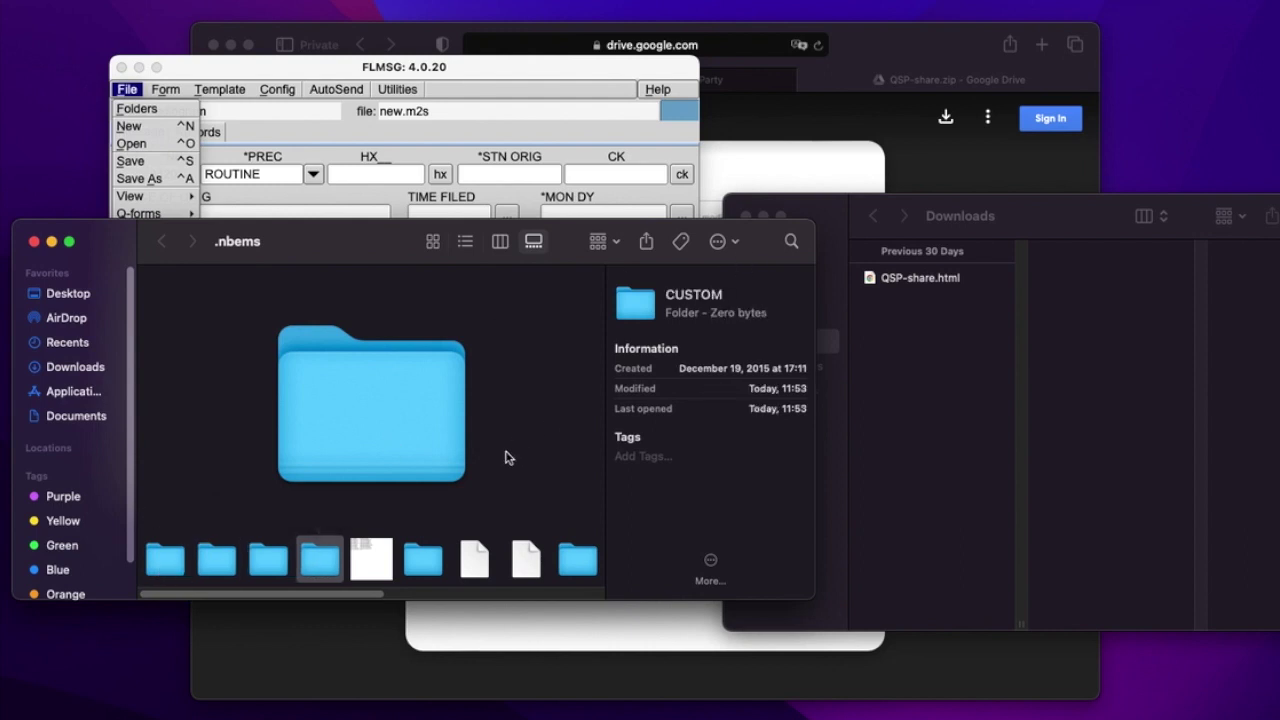
double_click(325, 570)
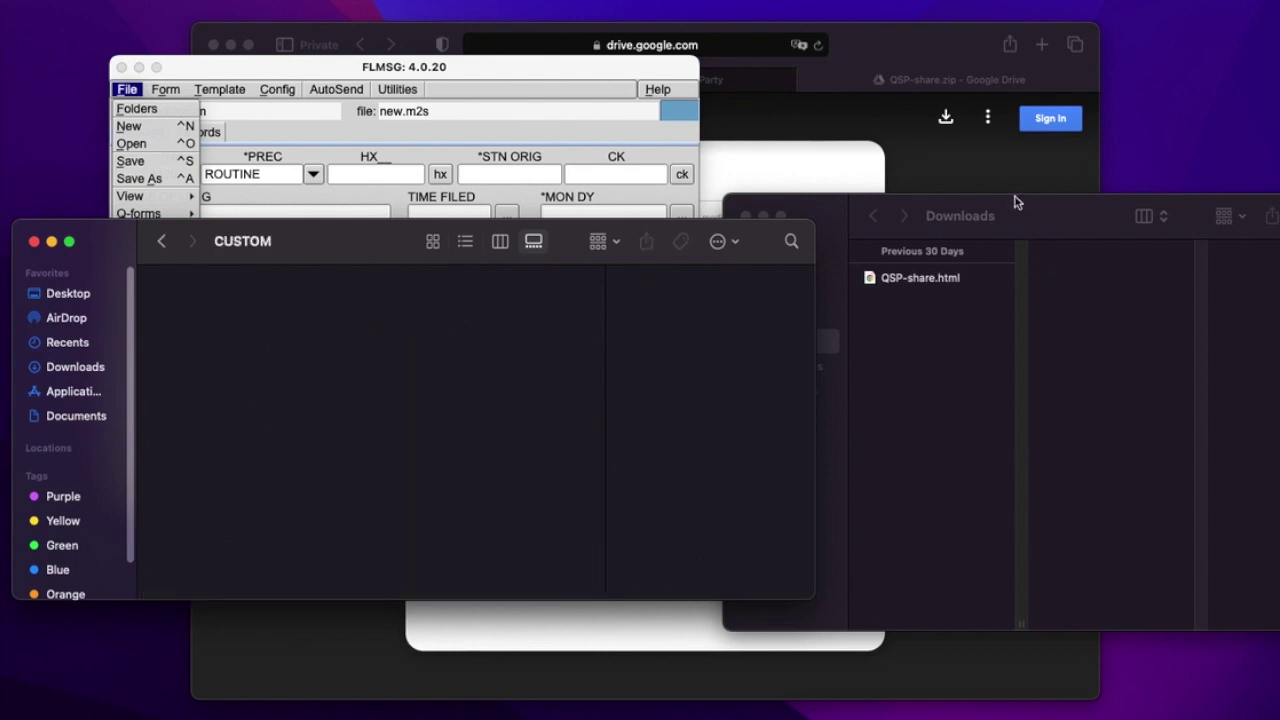
Move QSP-share.html from Downloads into the CUSTOM folder.
left_click_drag(867, 284, 372, 388)
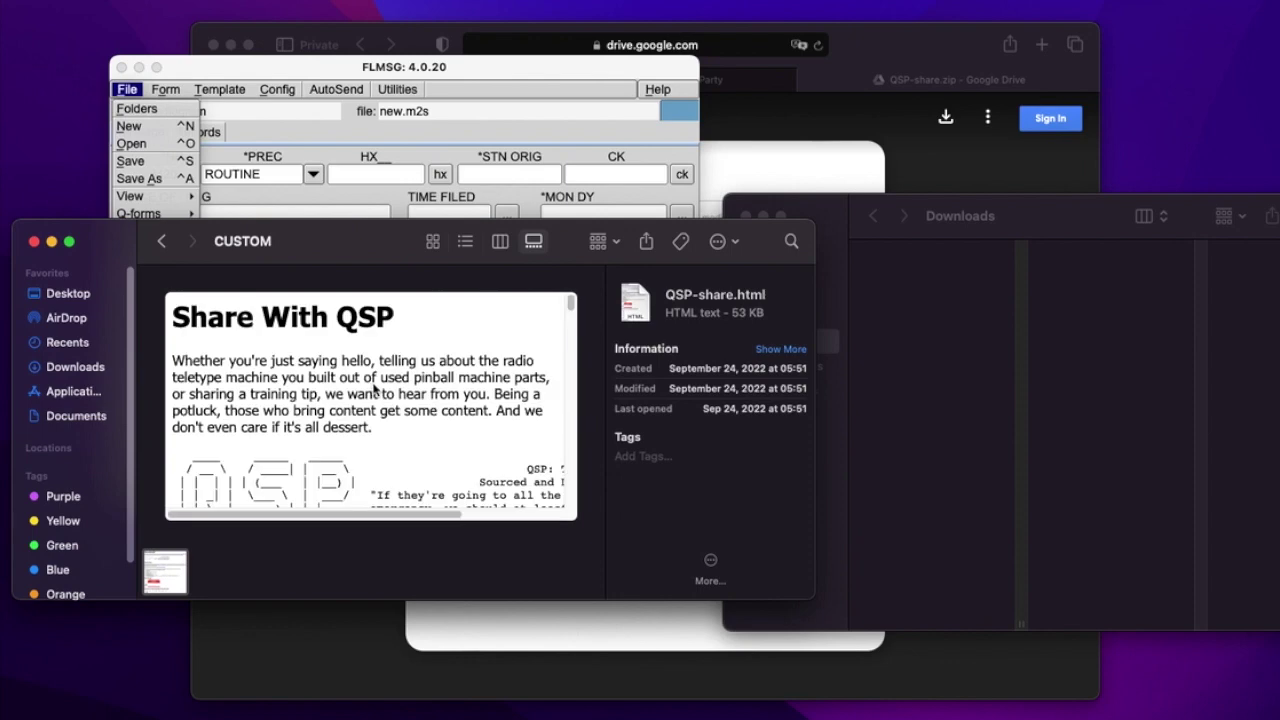
scroll(288, 402, "down", 2)
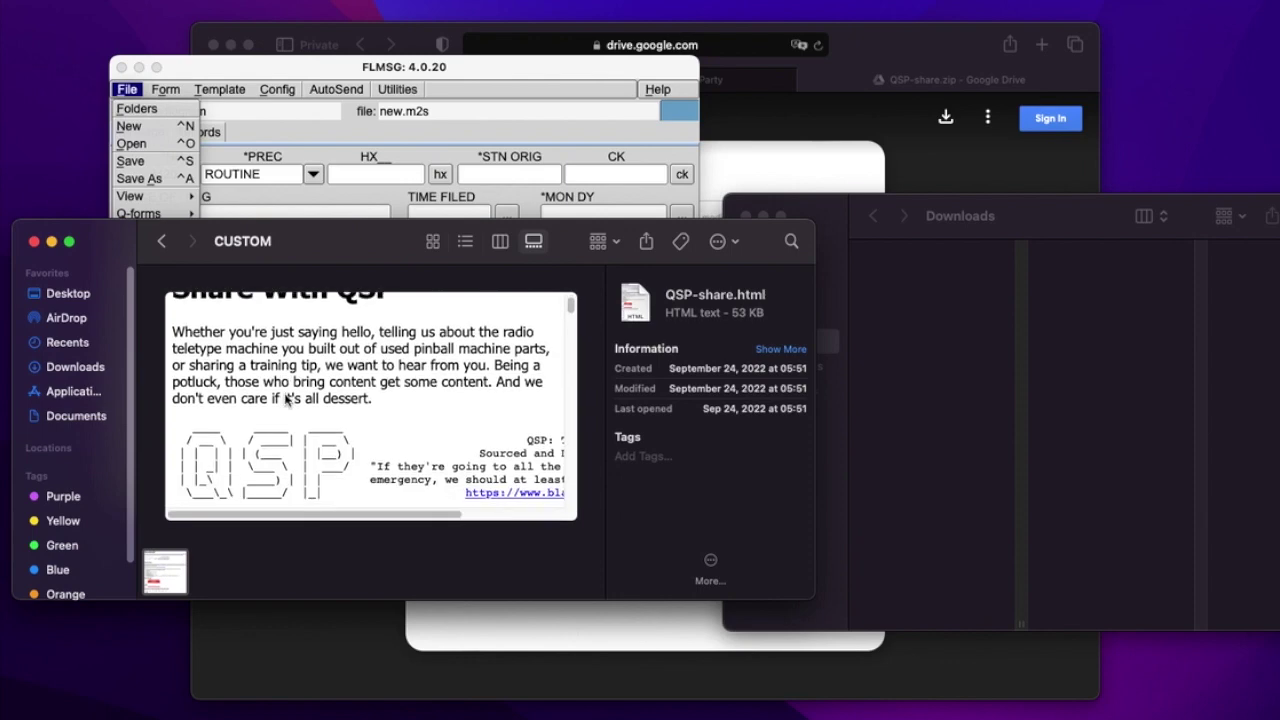
scroll(286, 400, "up", 2)
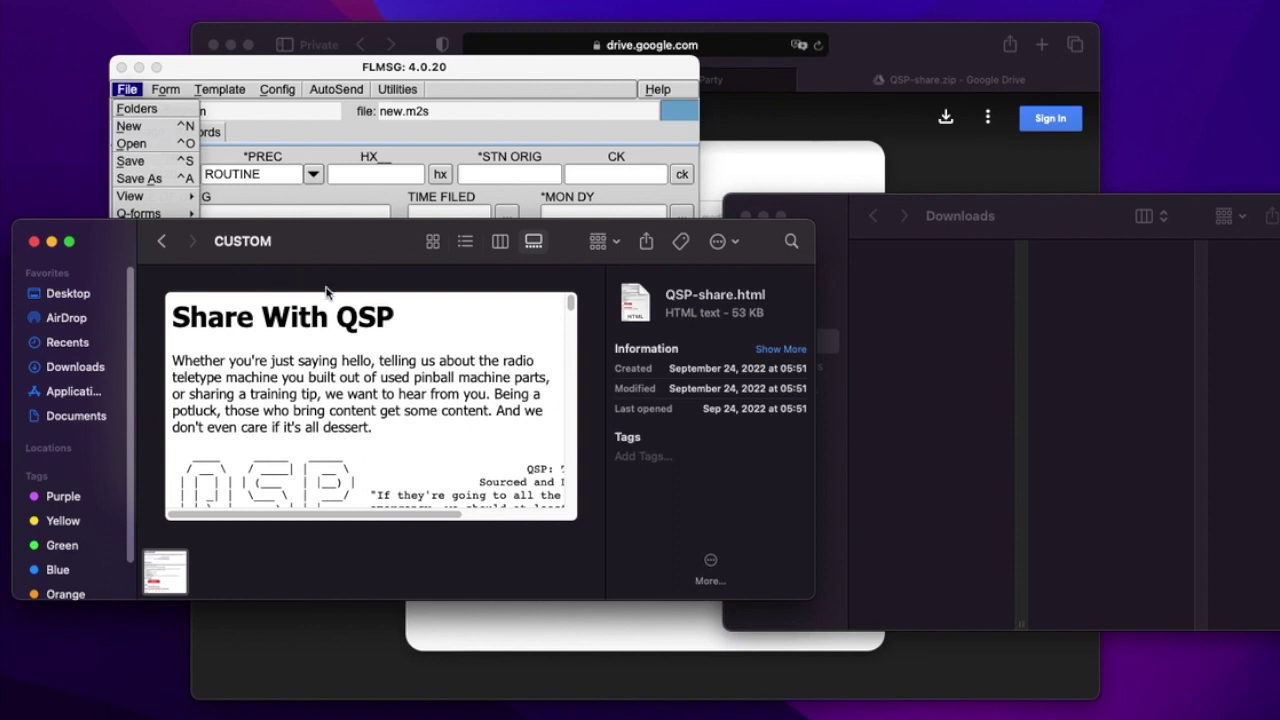
Check FLMSG's Form menu for custom forms, then exit FLMSG.
left_click(354, 70)
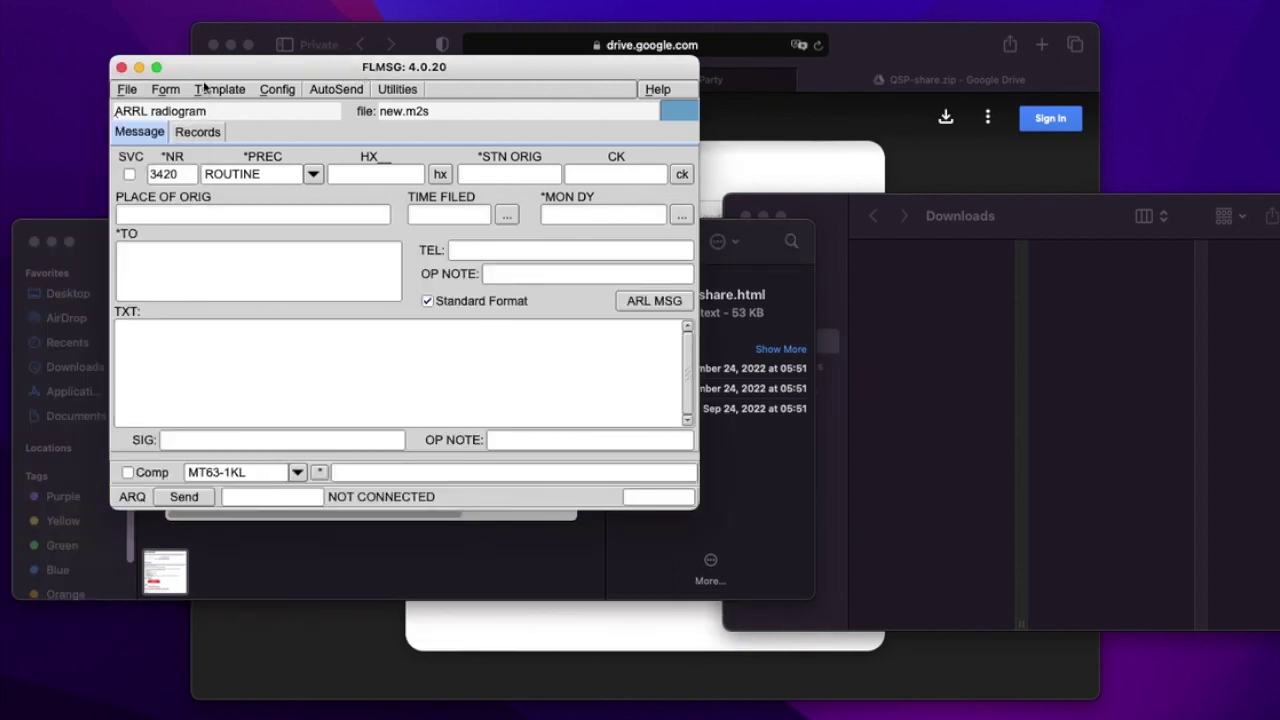
left_click(166, 92)
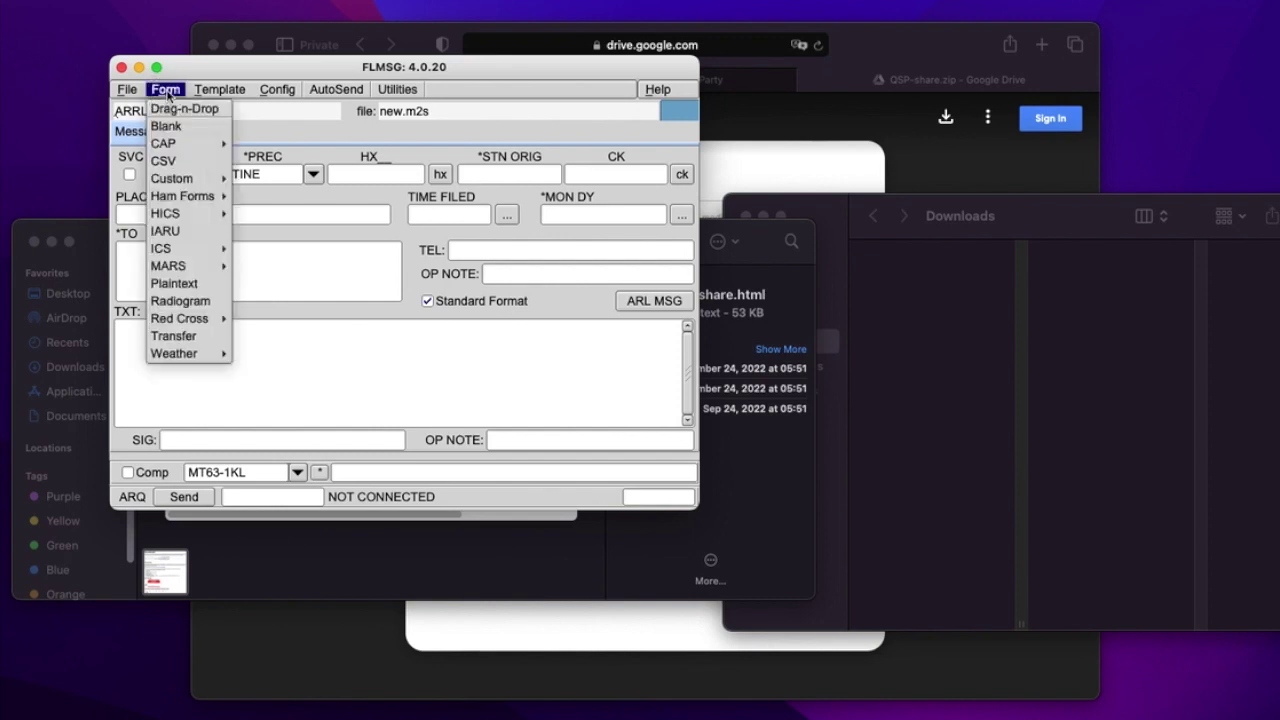
mouse_move(185, 181)
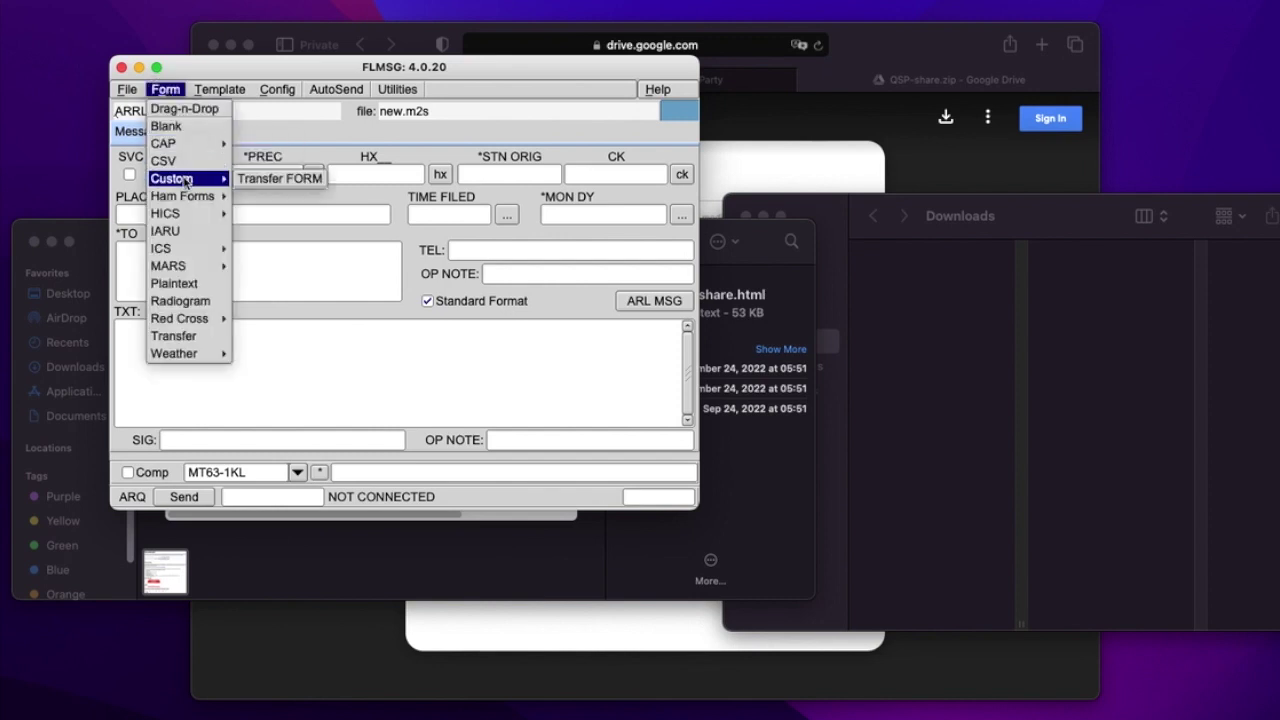
left_click(185, 84)
left_click(170, 94)
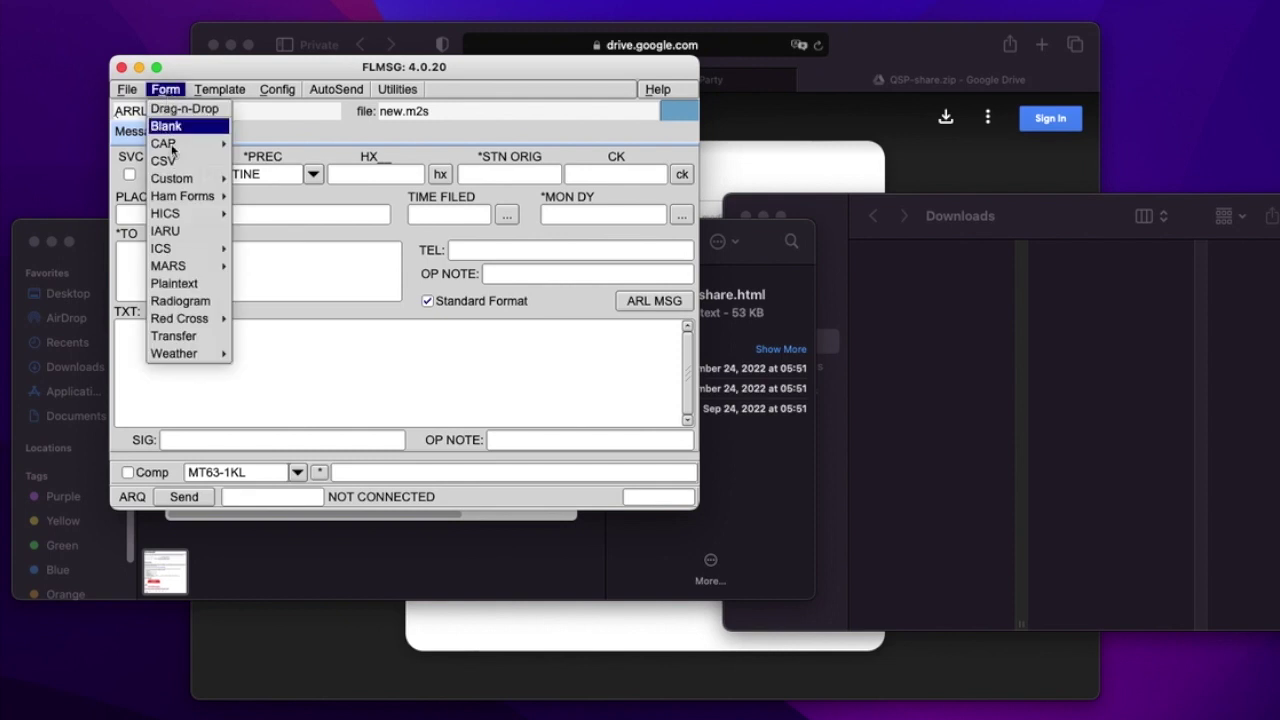
mouse_move(180, 180)
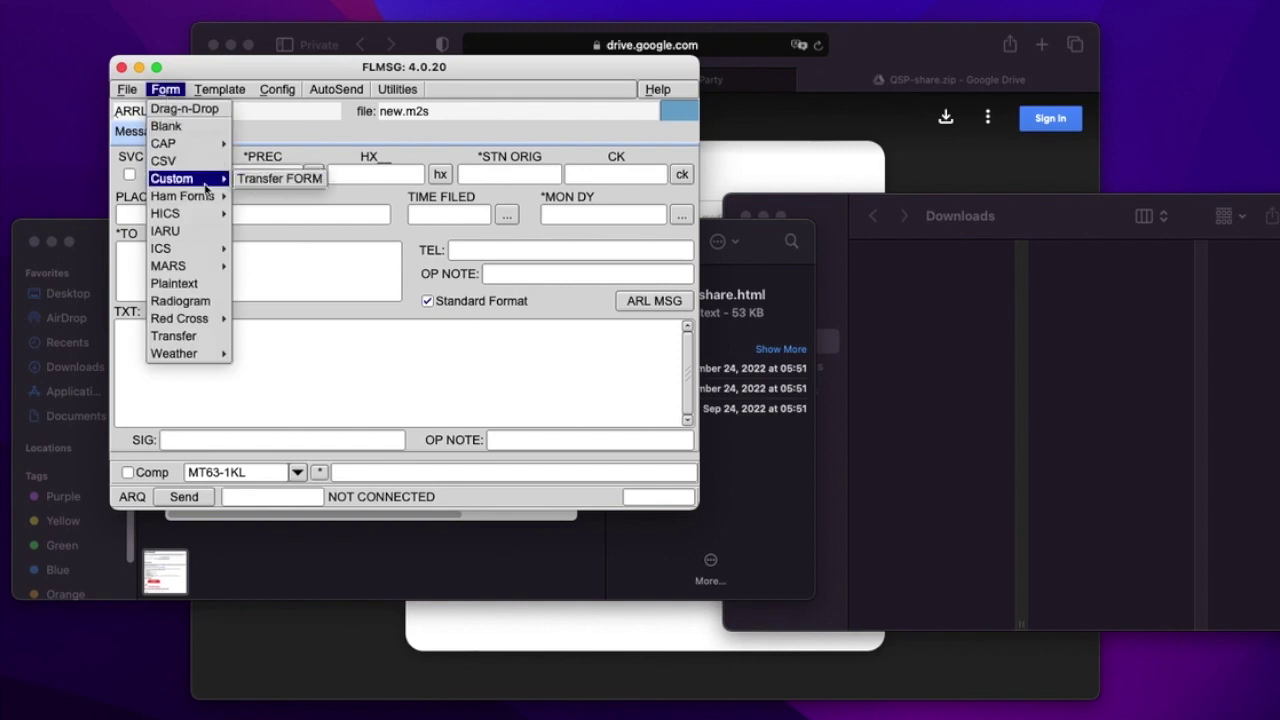
left_click(127, 89)
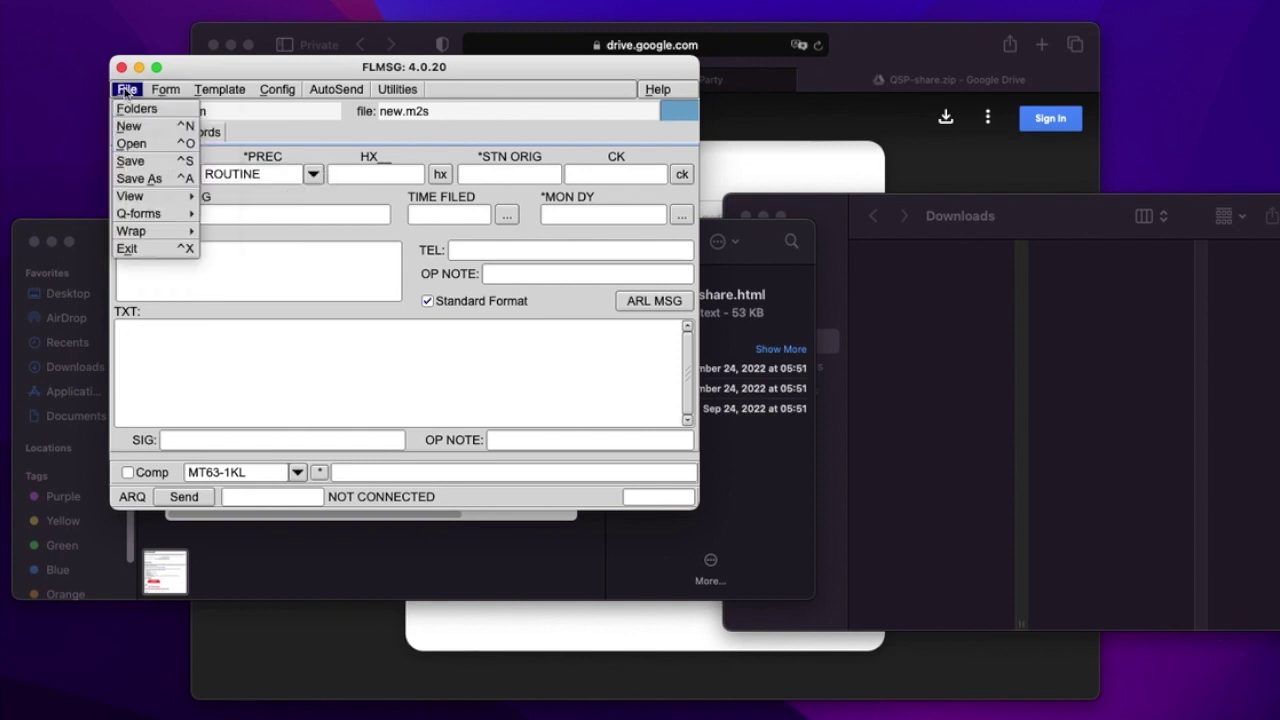
left_click(152, 249)
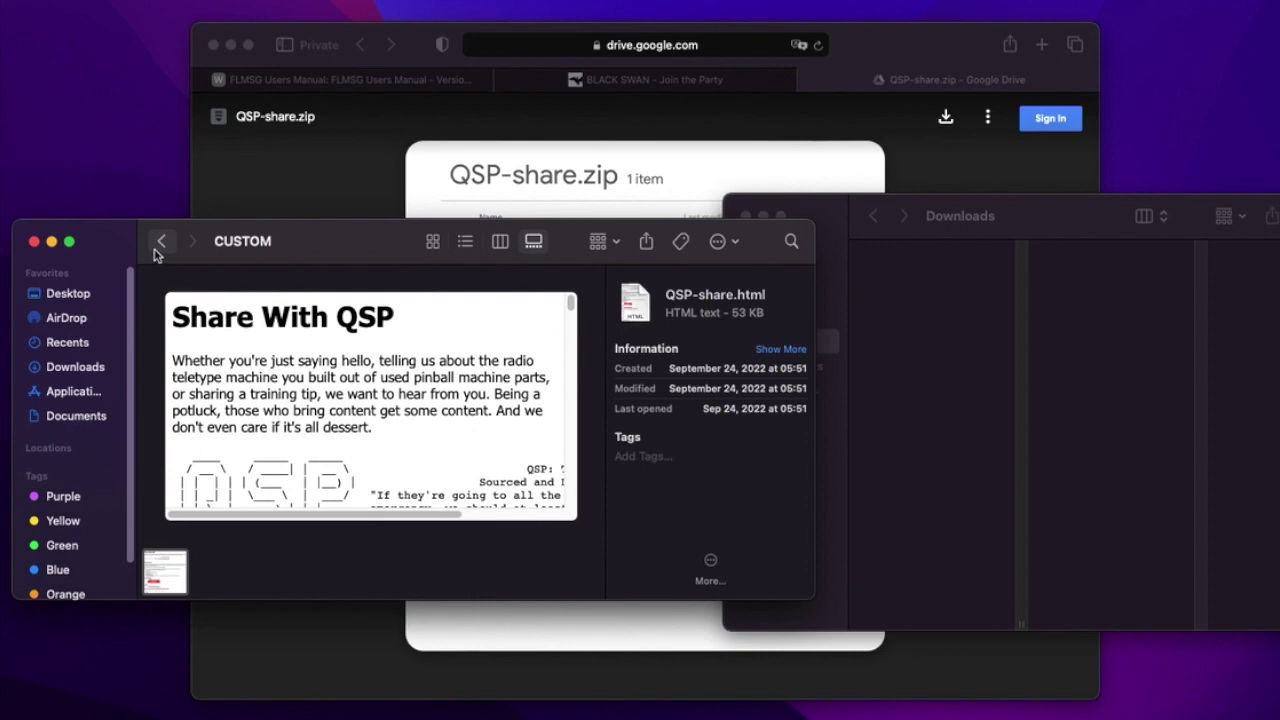
Relaunch FLMSG and load Form > Custom > Share With QSP for editing.
key("cmd+space")
key("Return")
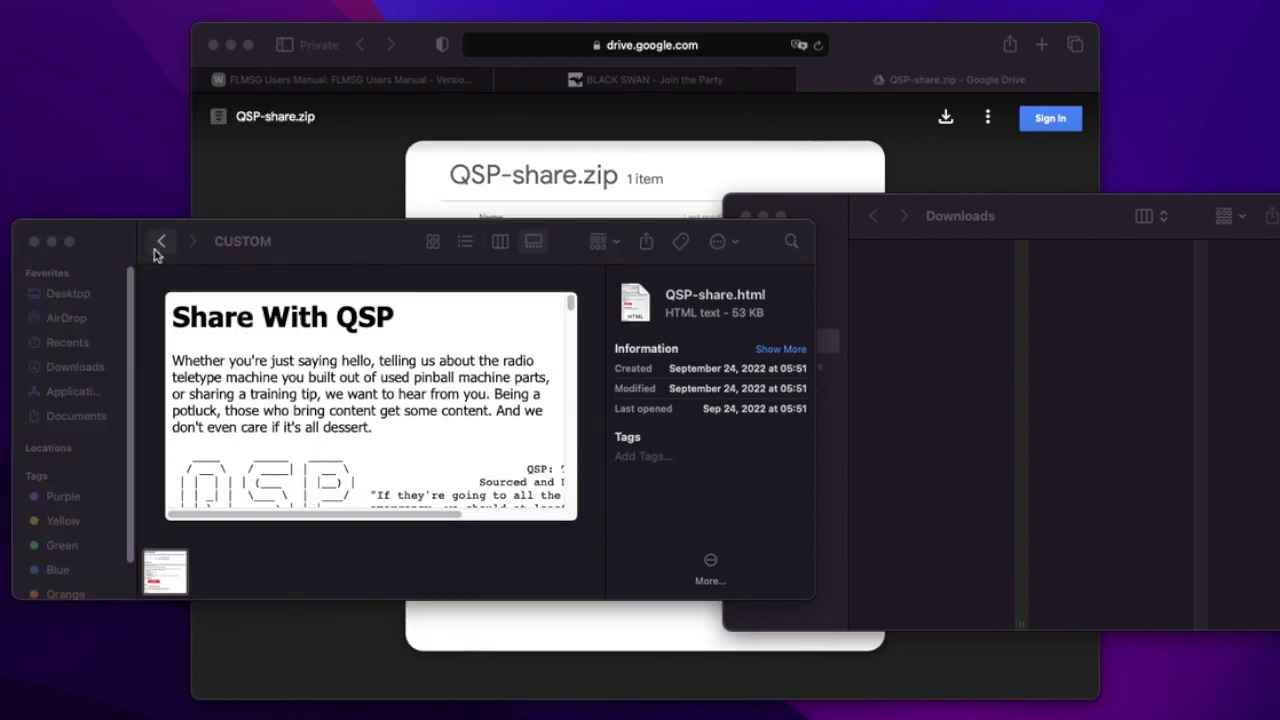
left_click(155, 95)
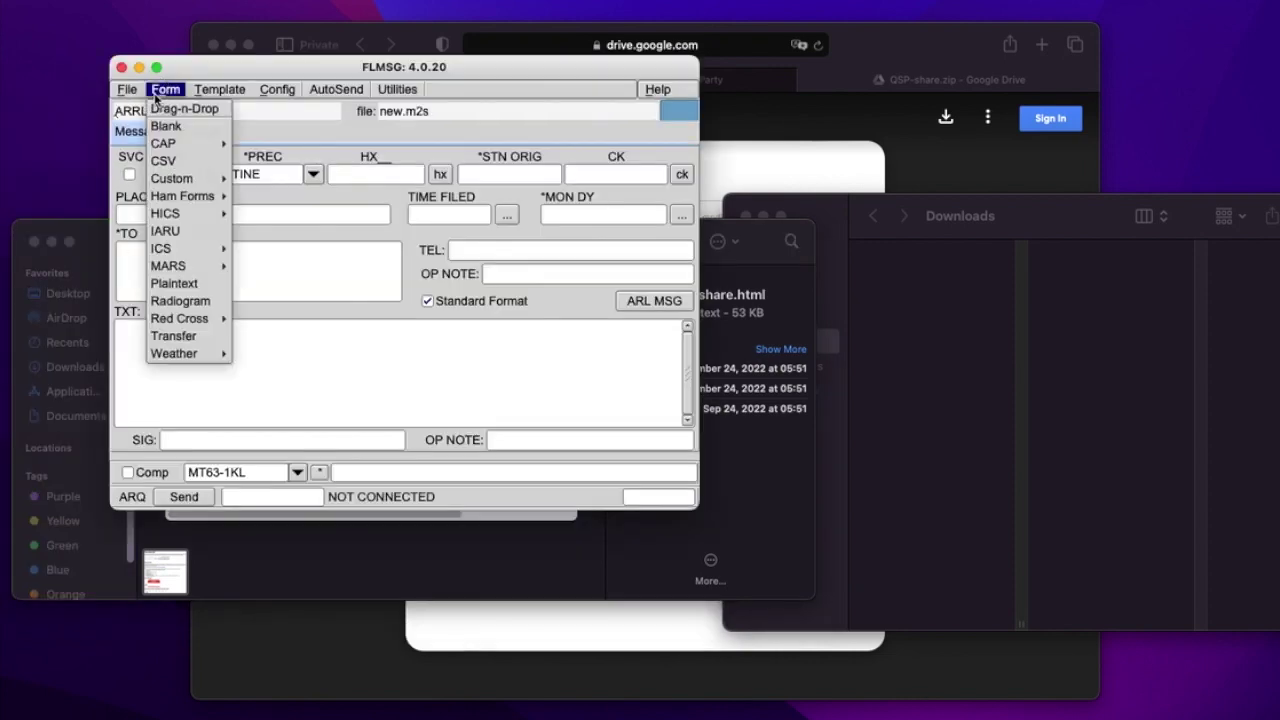
mouse_move(170, 182)
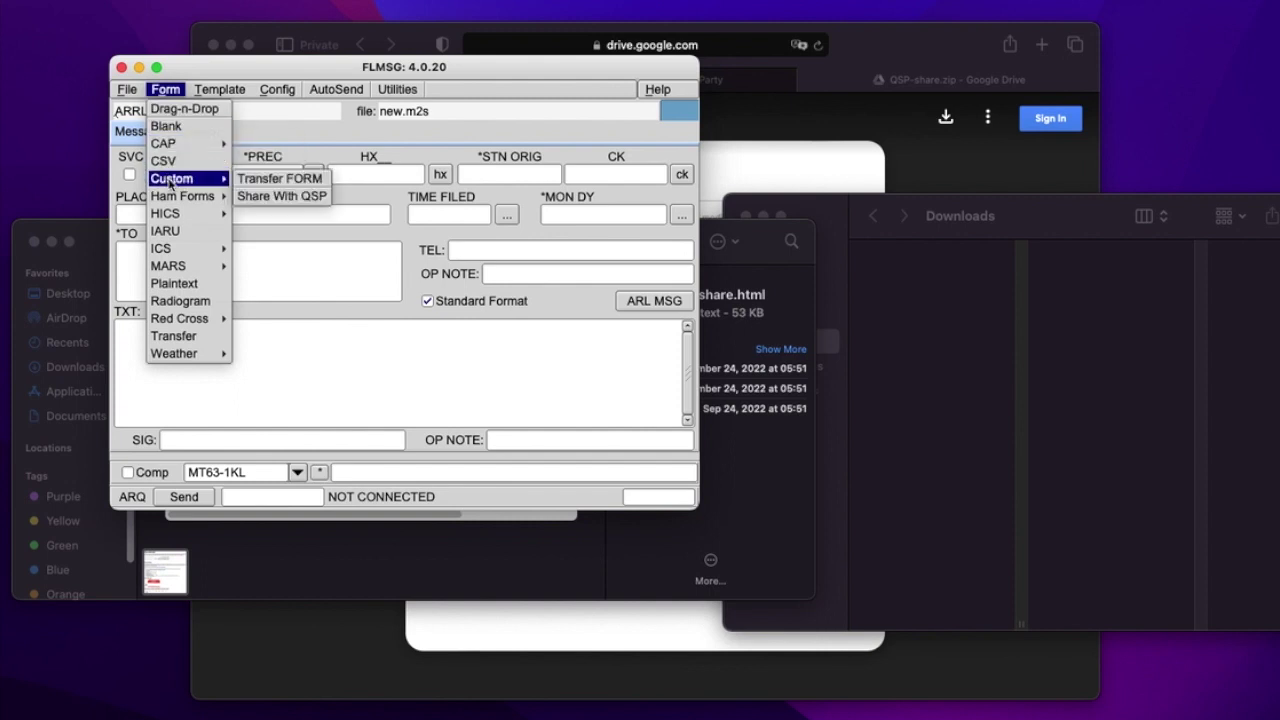
left_click(305, 199)
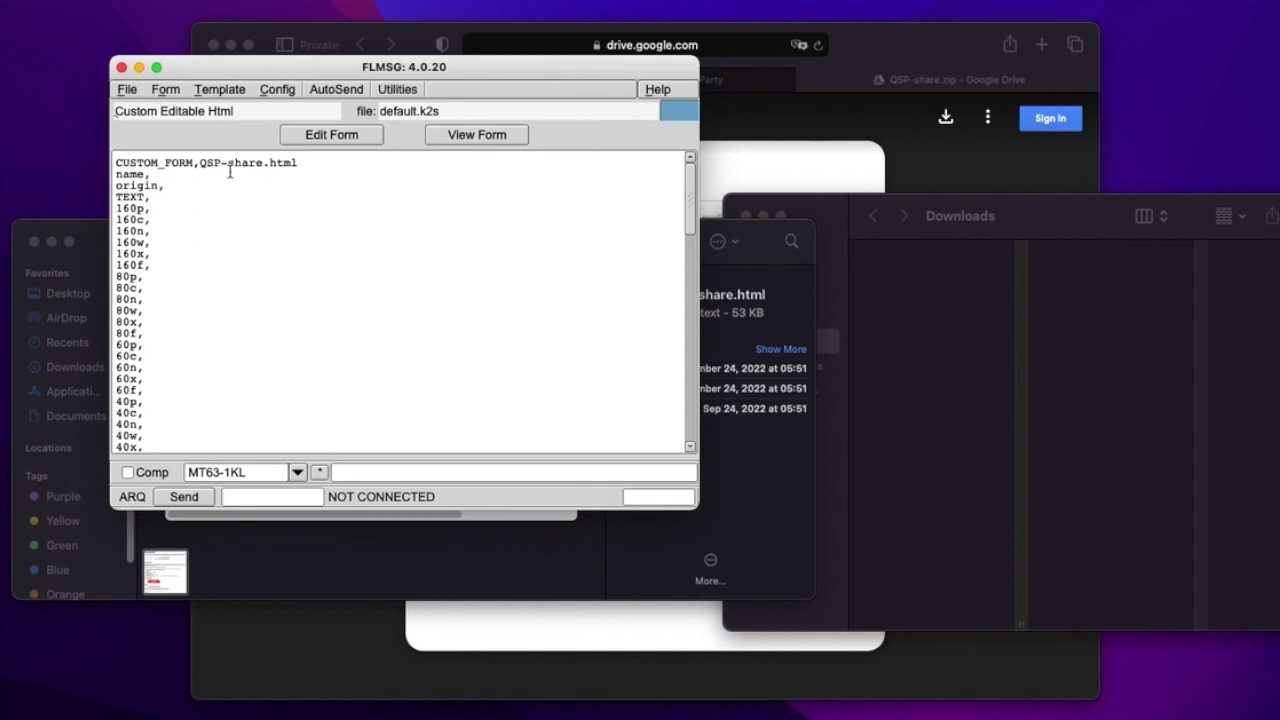
left_click(355, 138)
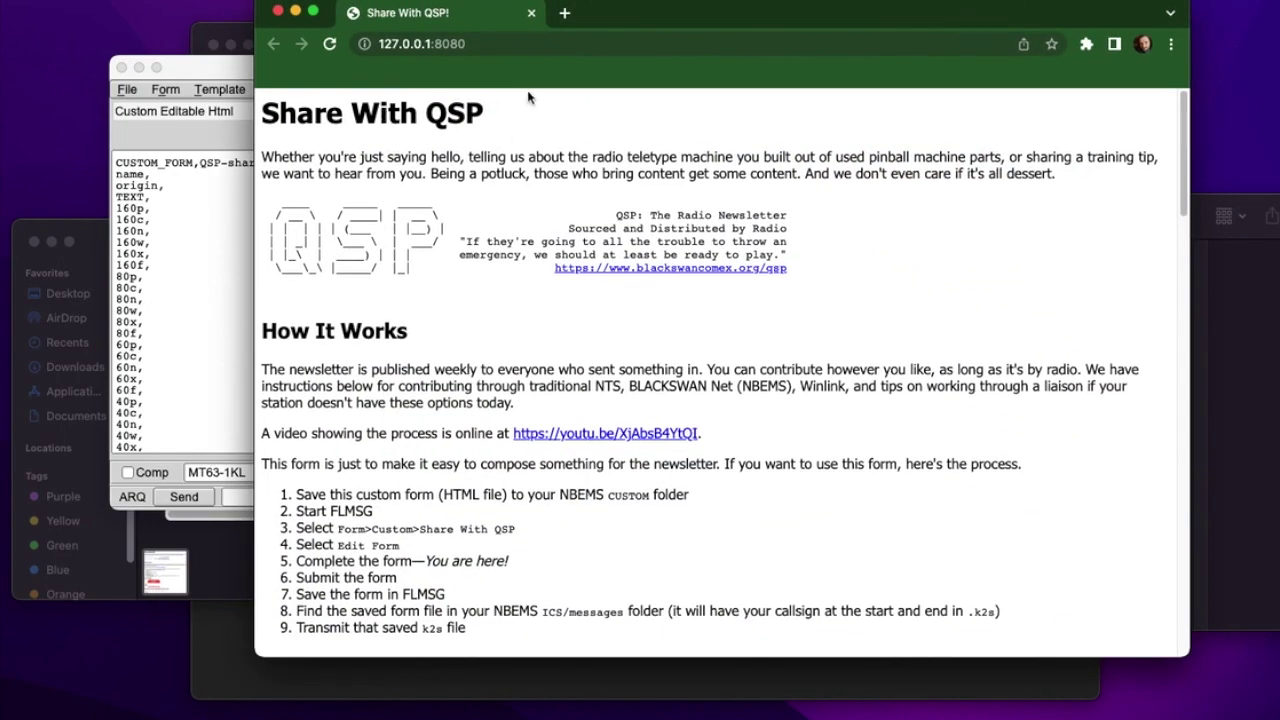
Fill in the name field and set the location to section OH, county Franklin.
scroll(790, 320, "down", 5)
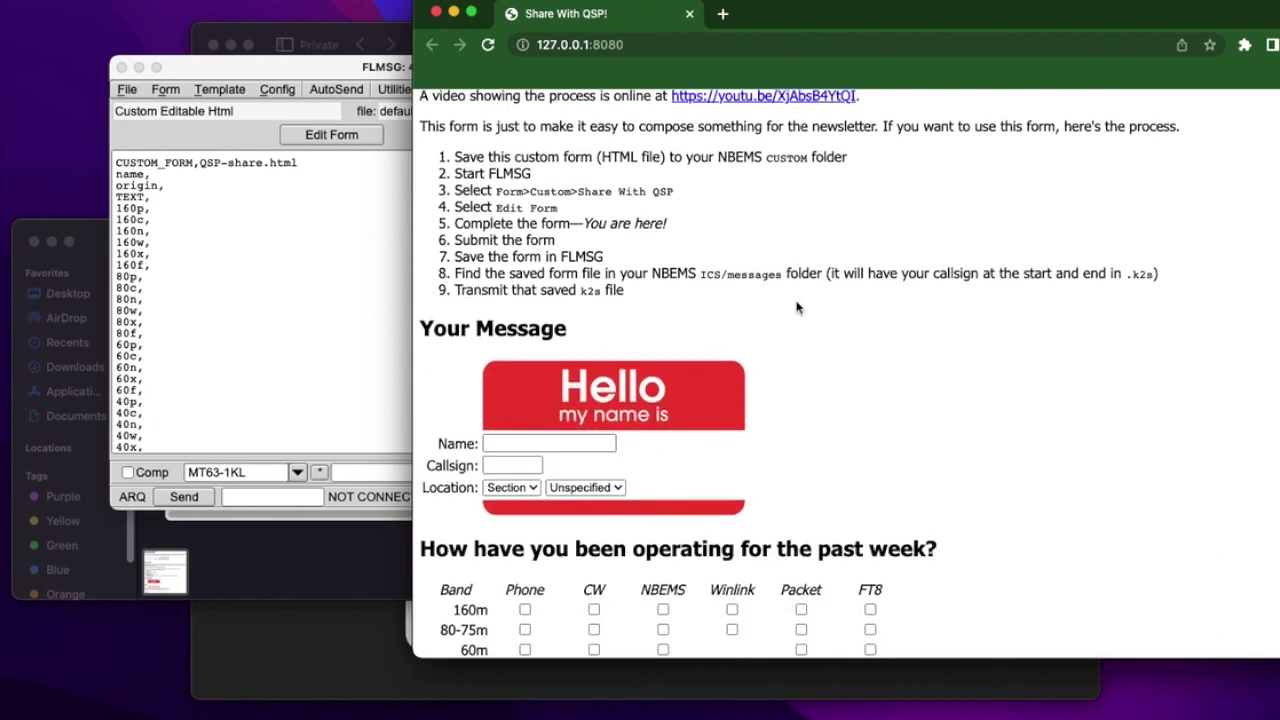
left_click(569, 431)
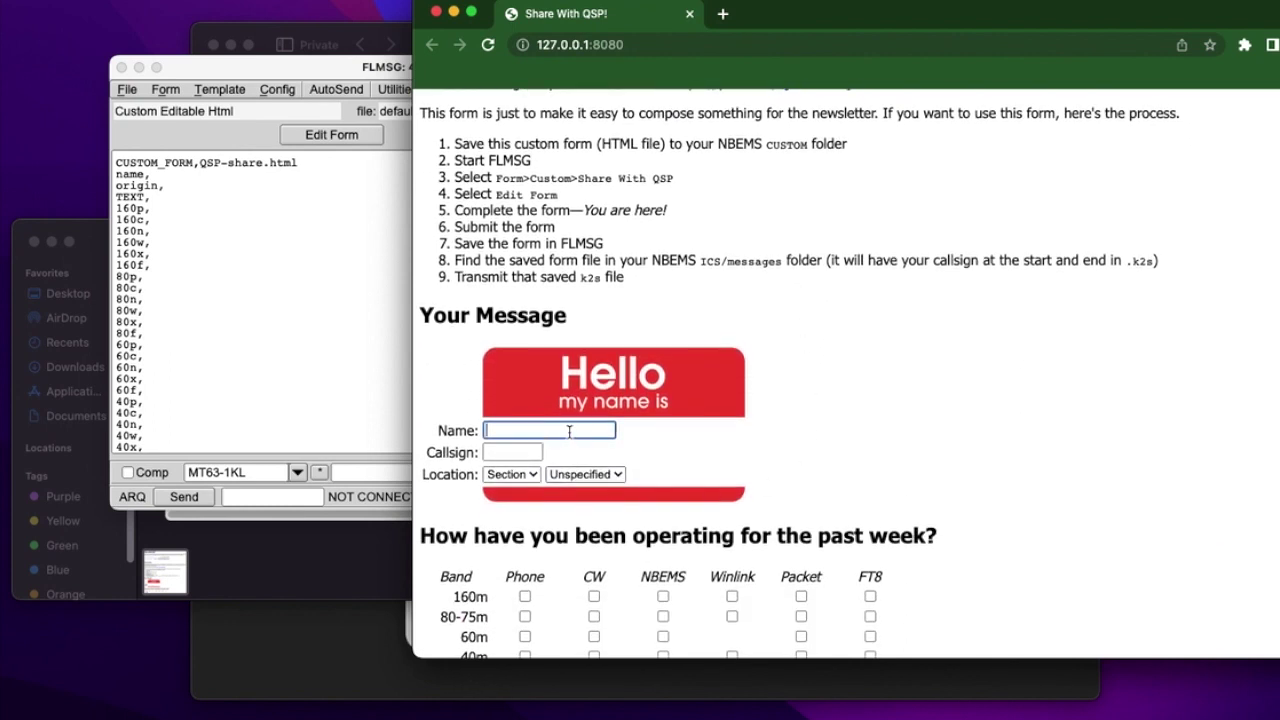
left_click(512, 474)
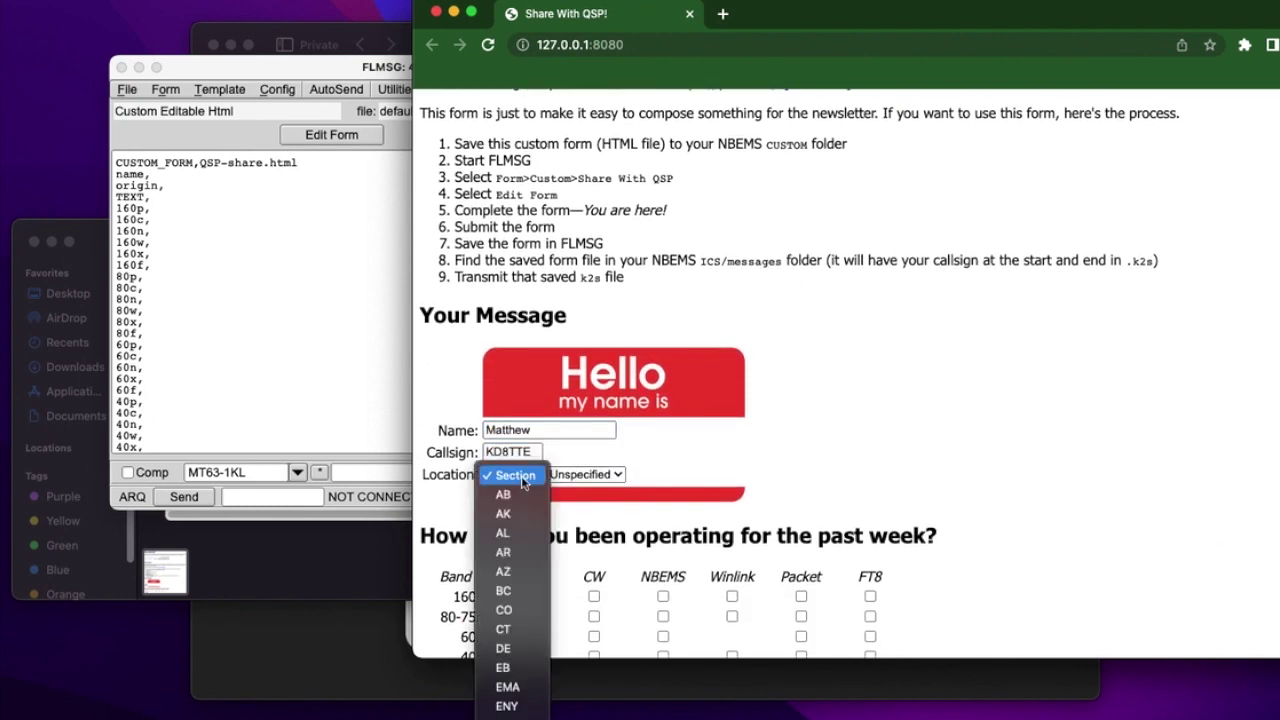
scroll(521, 483, "down", 5)
key("o")
key("h")
key("Return")
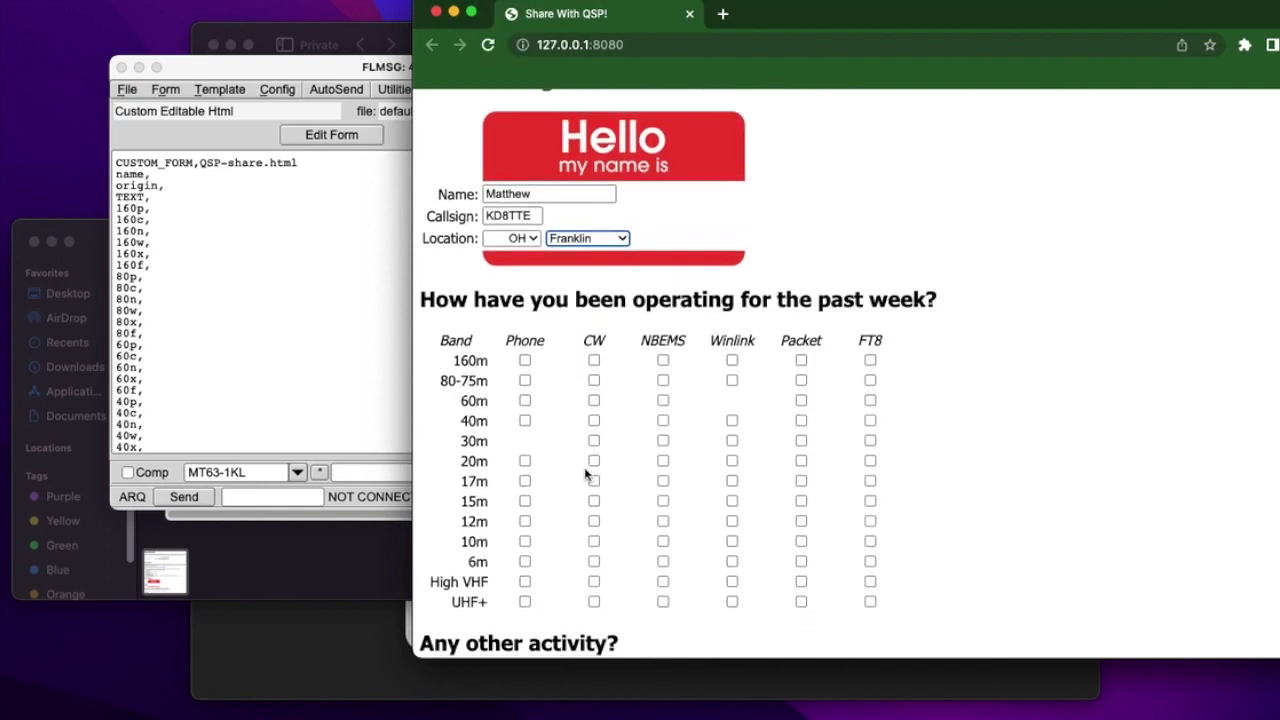
Tick bands used this week: 160m Phone/NBEMS, 80-75m Phone/CW/NBEMS/Winlink/FT8, 60m and 40m boxes.
left_click(525, 361)
left_click(663, 360)
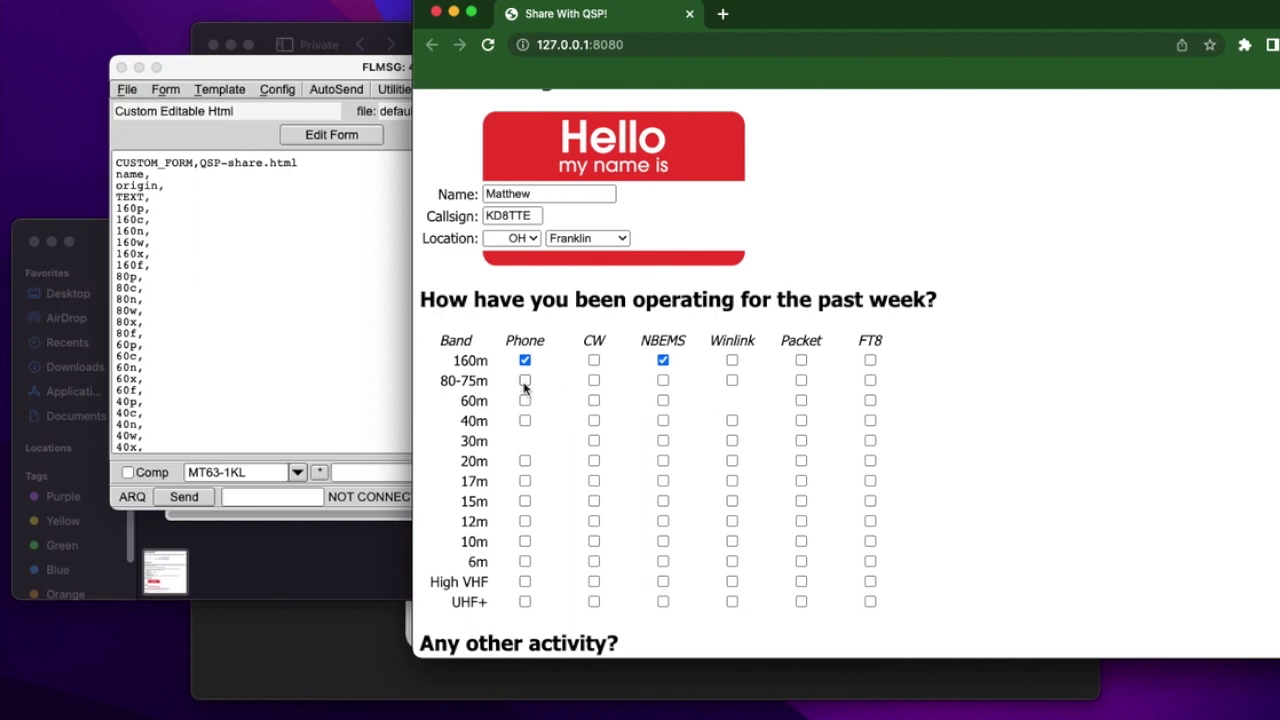
left_click(525, 381)
left_click(594, 380)
left_click(663, 380)
left_click(732, 380)
left_click(870, 380)
left_click(663, 420)
left_click(525, 400)
scroll(676, 438, "down", 5)
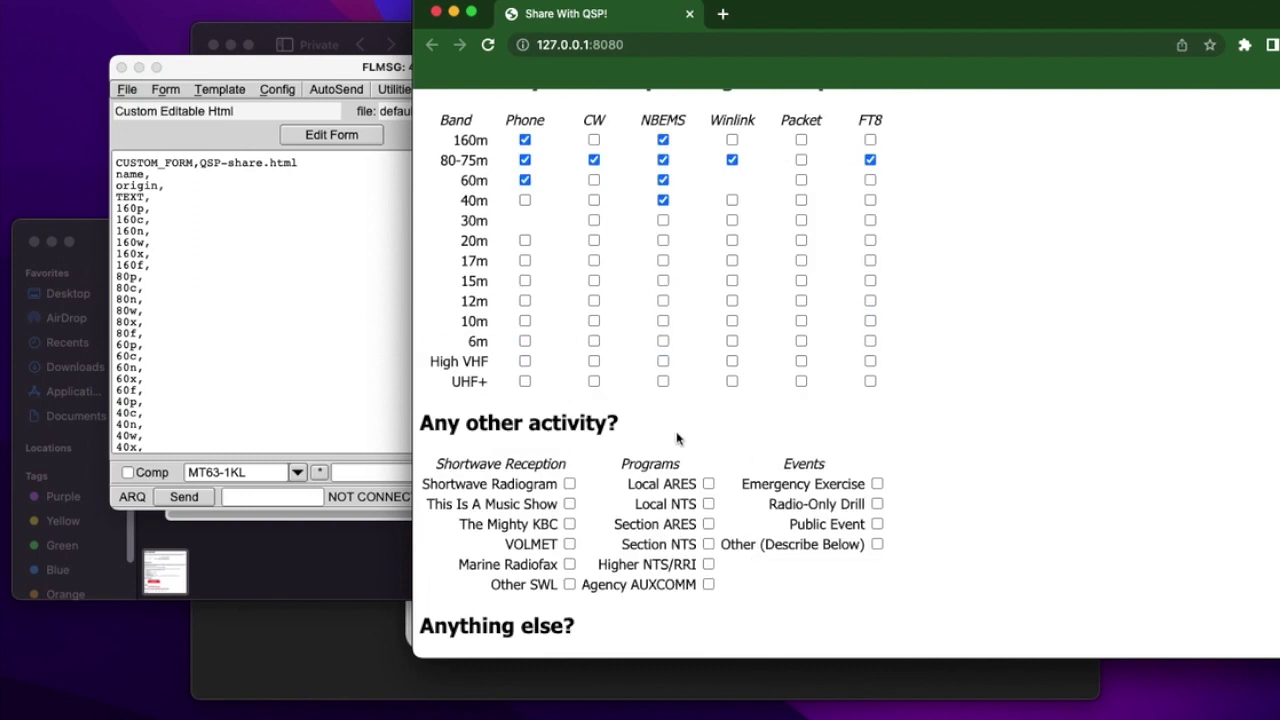
scroll(676, 438, "down", 3)
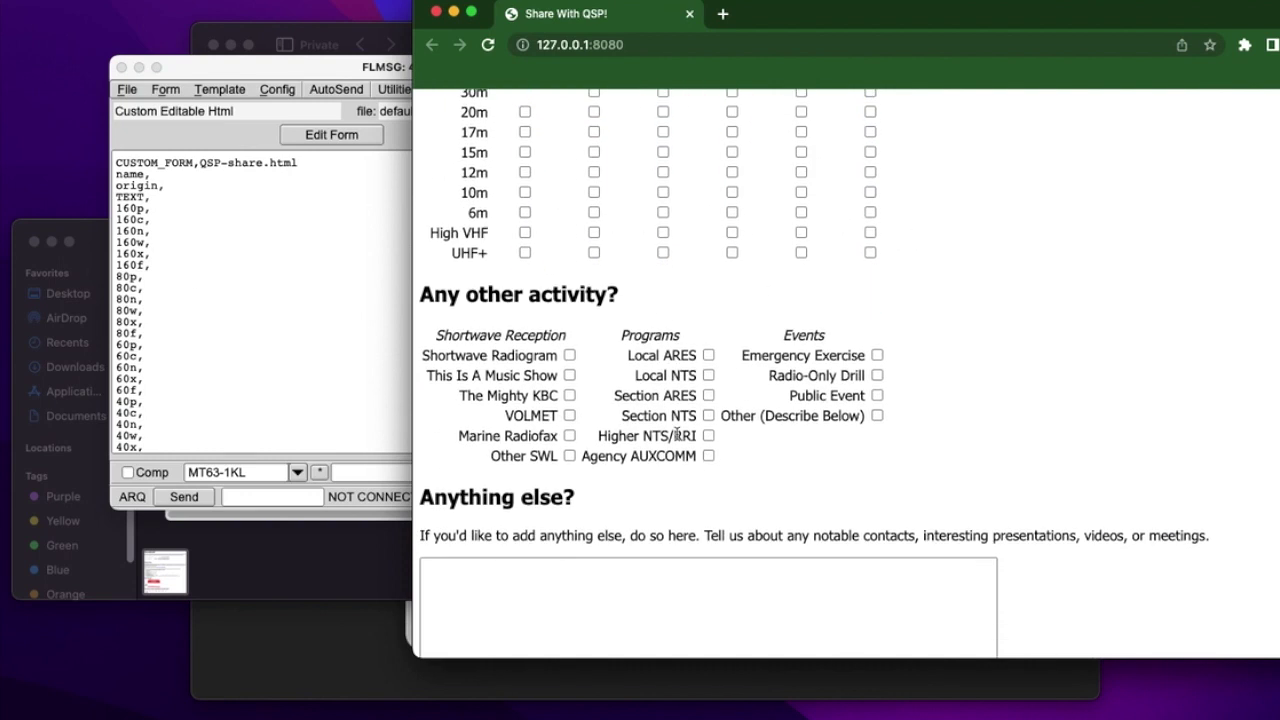
Tick Shortwave Radiogram plus other shortwave, traffic programs and an event as other activities.
left_click(569, 356)
left_click(708, 375)
left_click(708, 415)
left_click(708, 435)
left_click(708, 455)
left_click(708, 355)
left_click(877, 355)
scroll(800, 420, "down", 3)
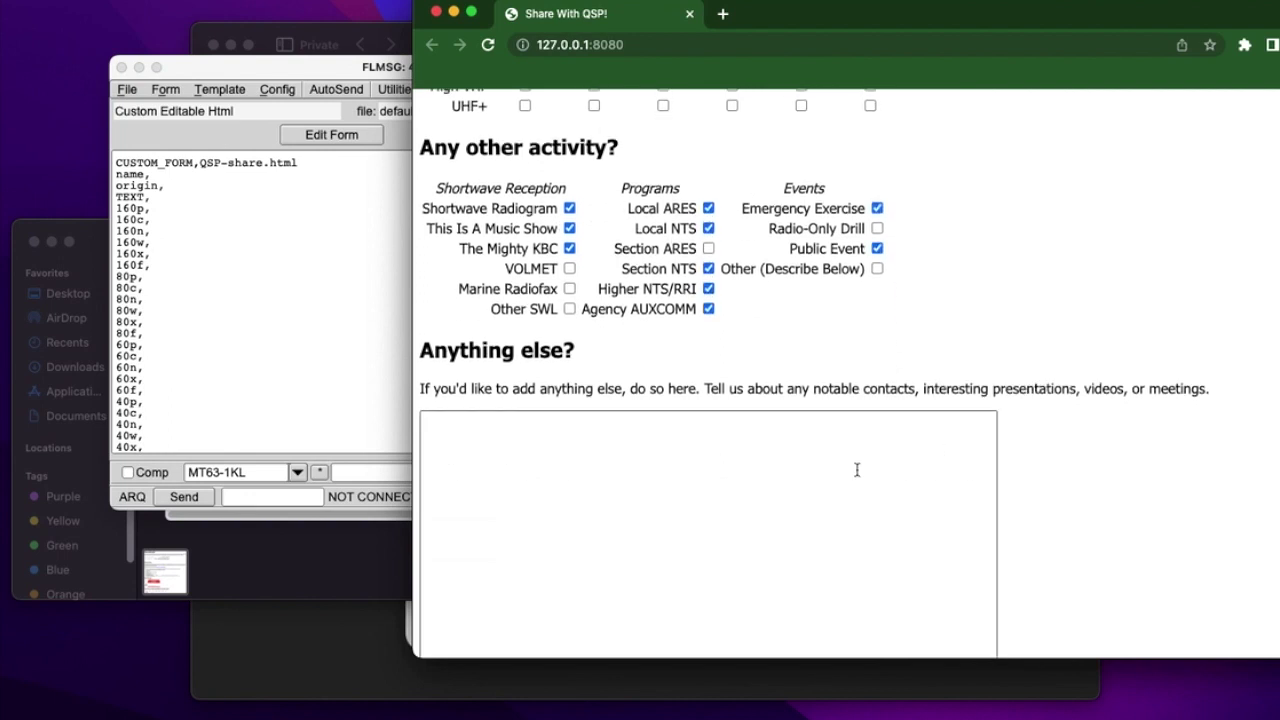
Write 'Had a lot of fun on the air working with our fell…' in the Anything else box.
left_click(780, 474)
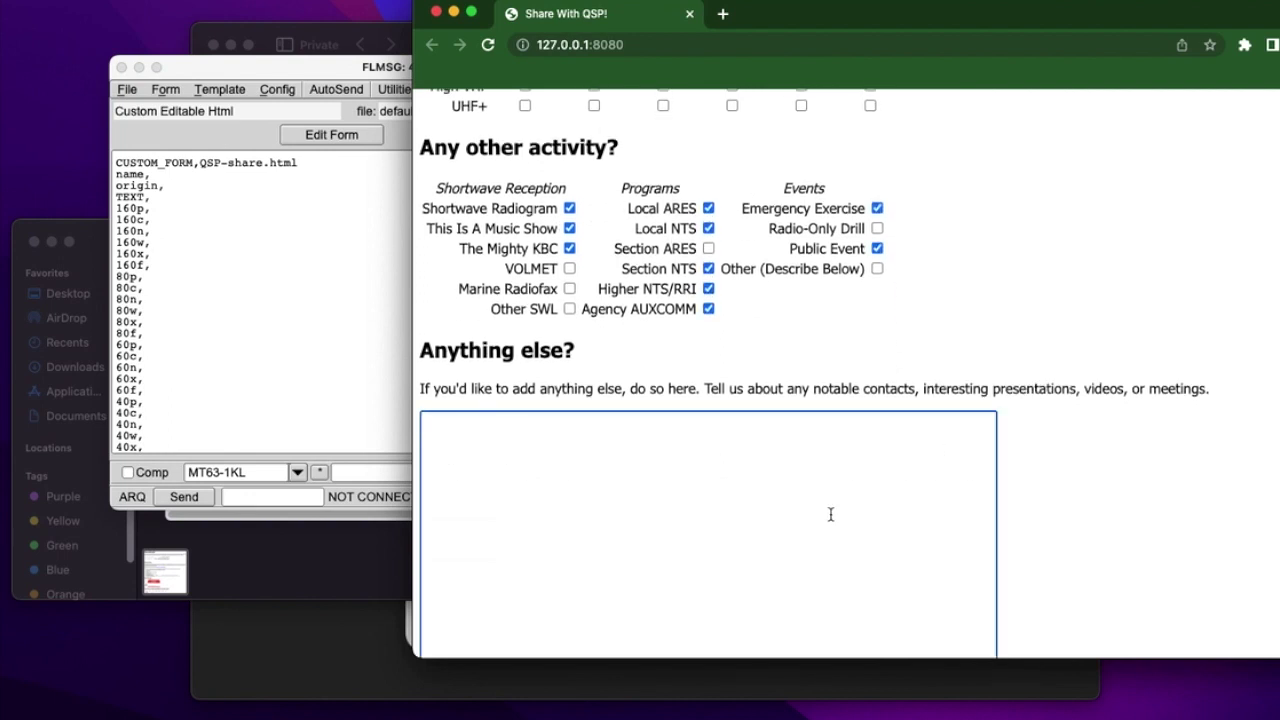
type("Had a lot of fun on the air worki")
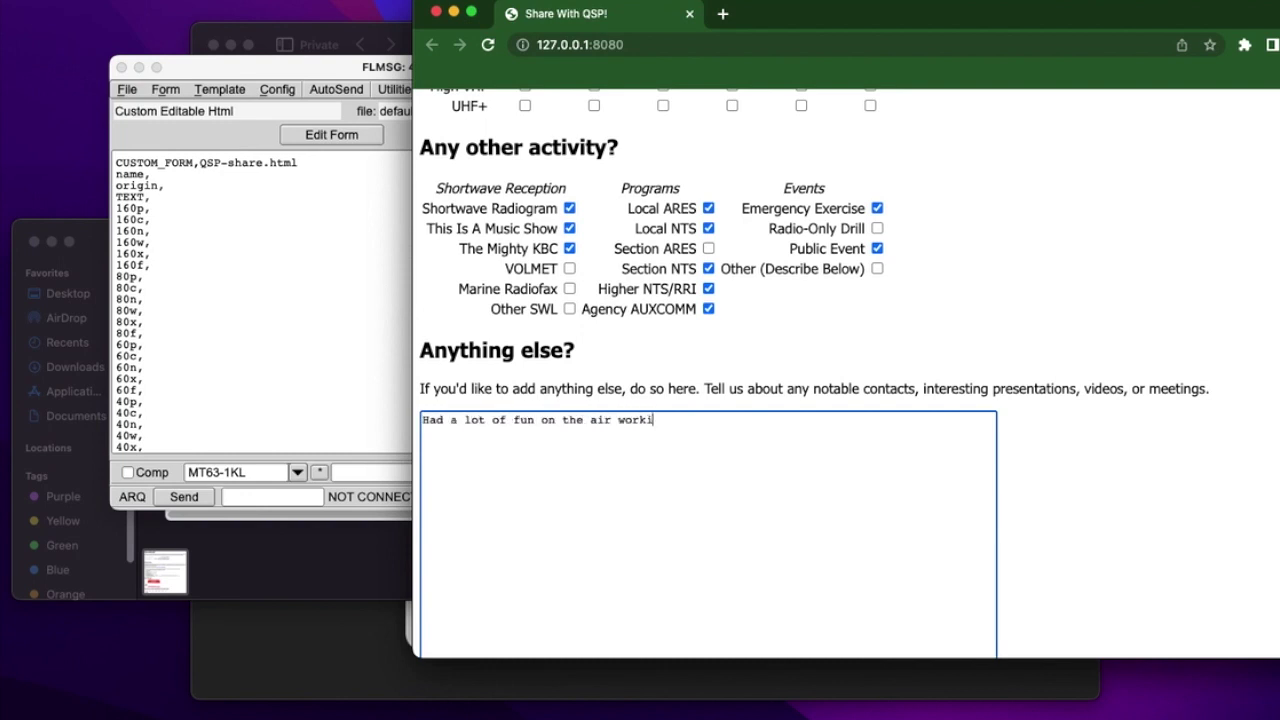
type("ng with our fellow volunteers! 73")
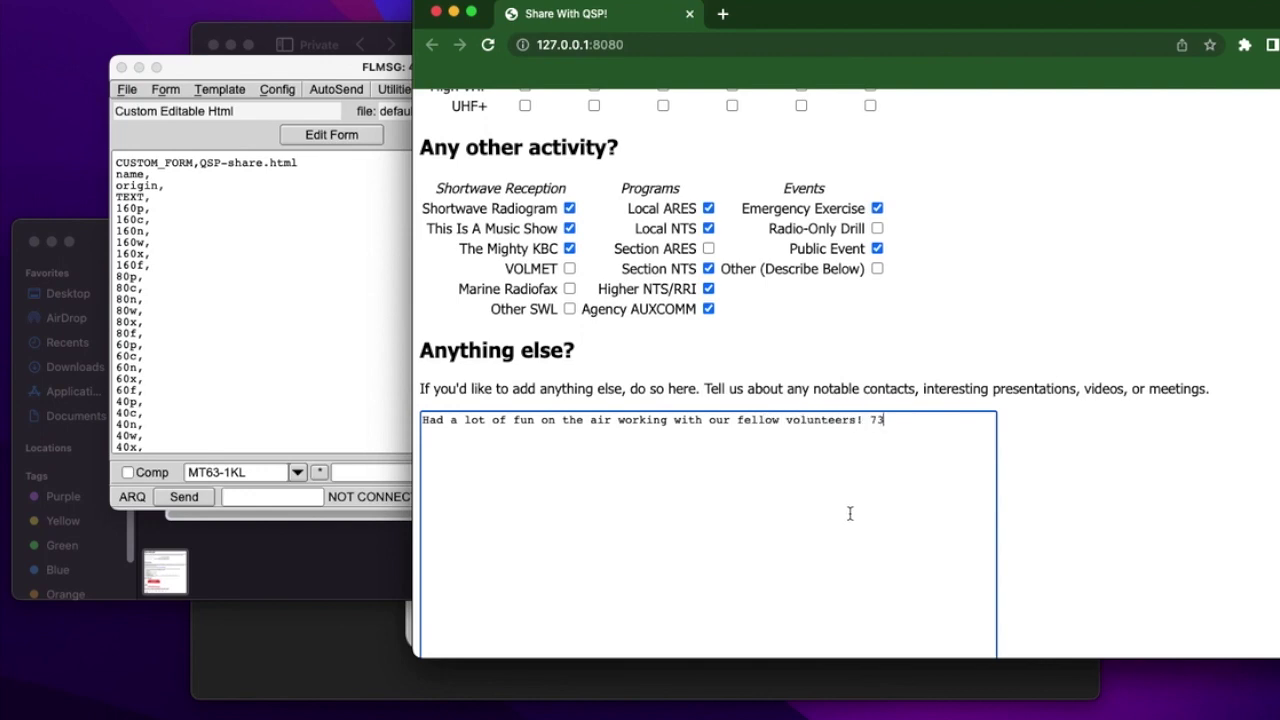
scroll(640, 510, "down", 20)
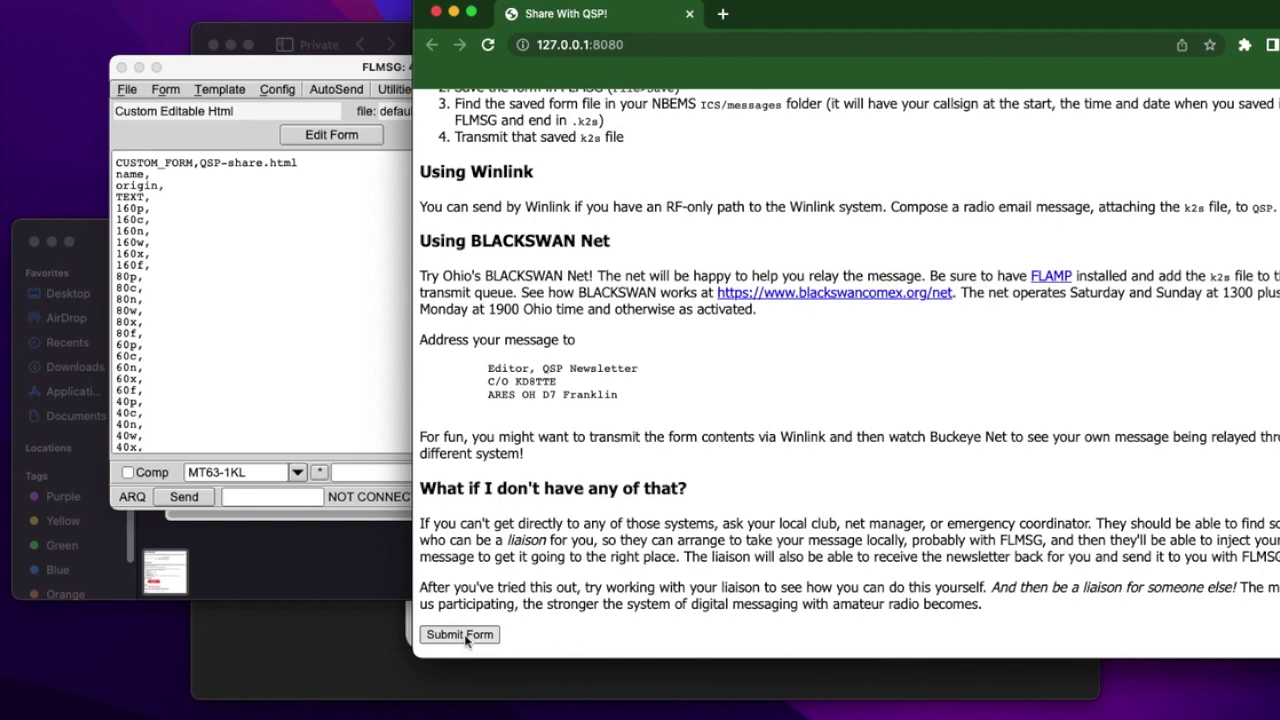
Submit the completed form so its contents appear in the FLMSG message window.
left_click(460, 634)
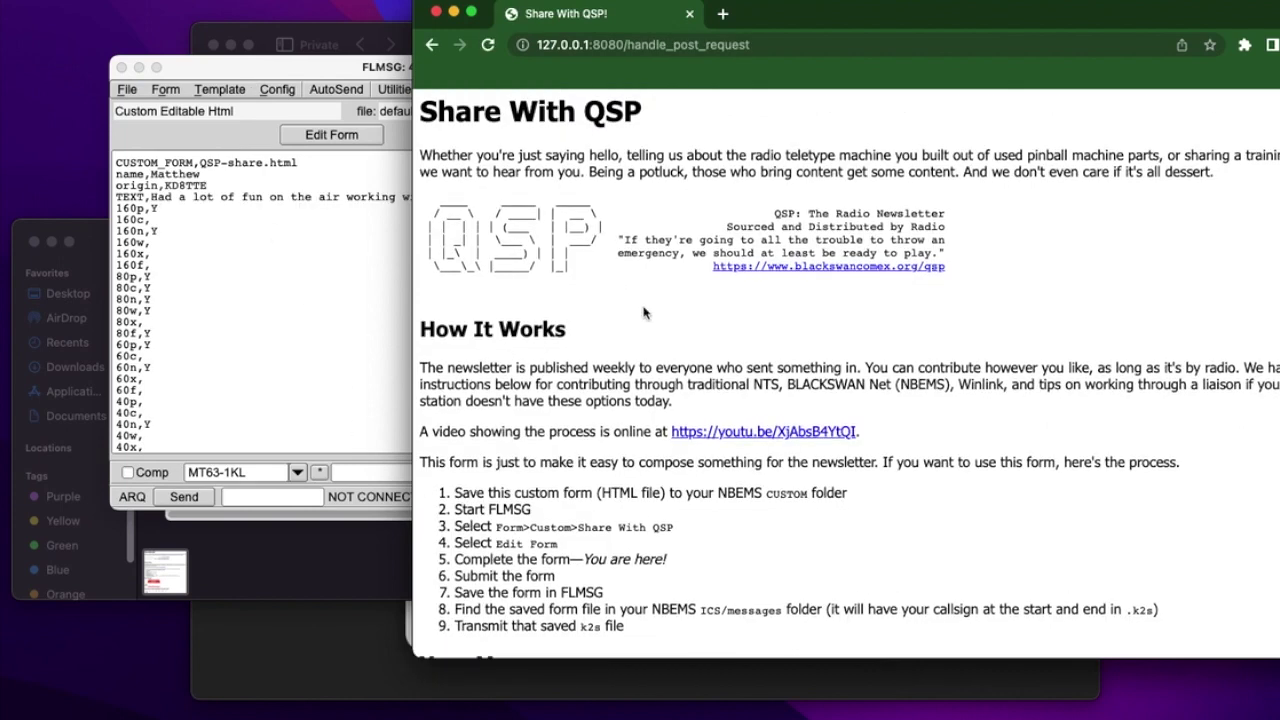
scroll(645, 312, "down", 15)
left_click(366, 134)
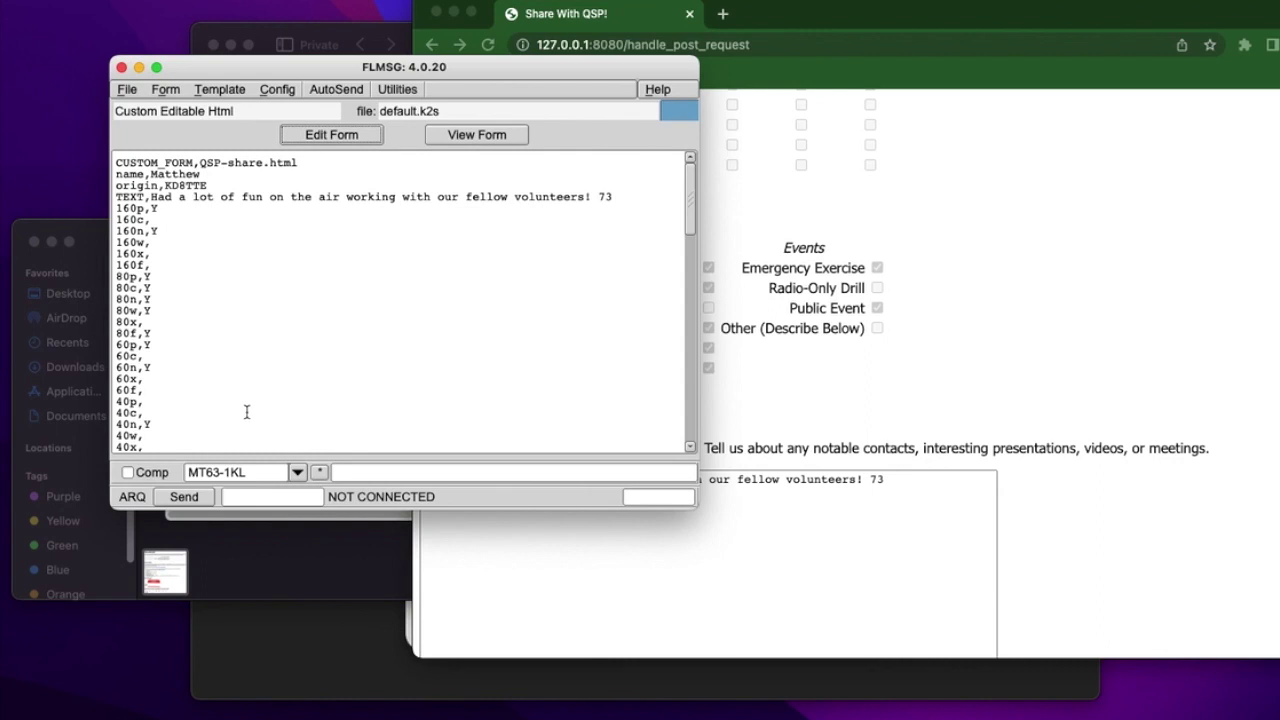
scroll(246, 412, "down", 15)
Save the message as a .k2s file in the messages folder.
left_click(127, 89)
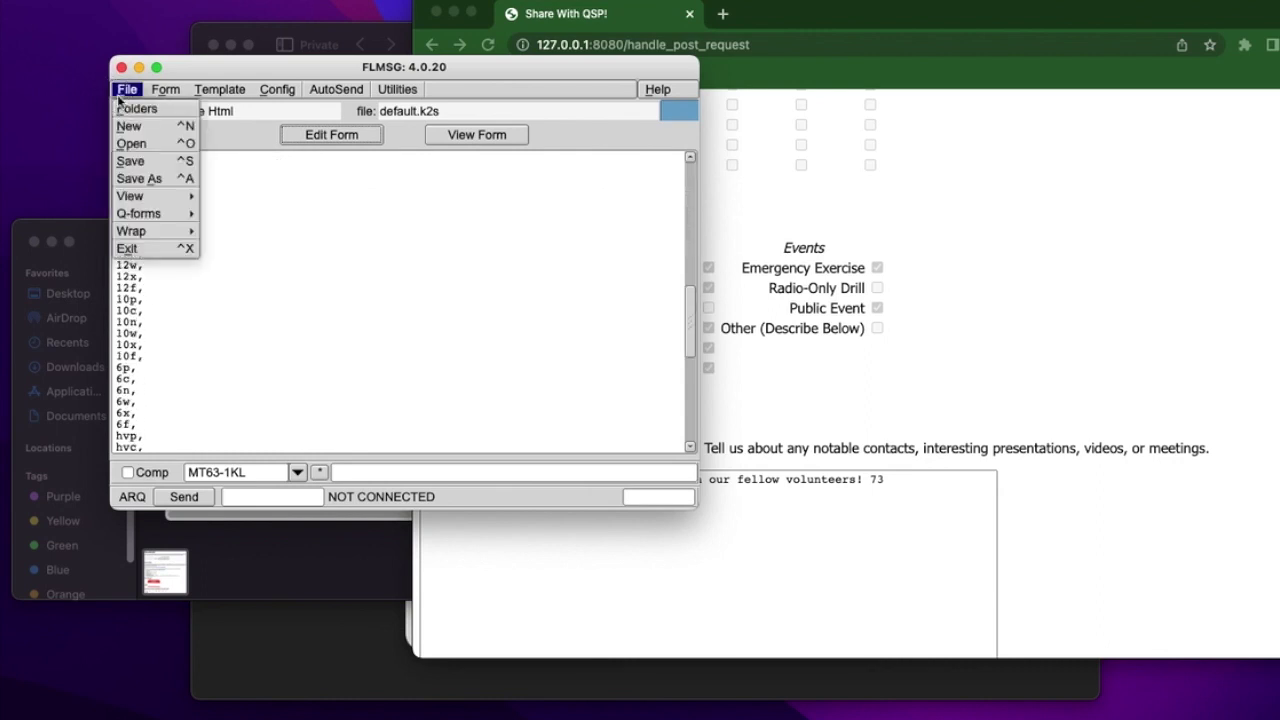
left_click(132, 163)
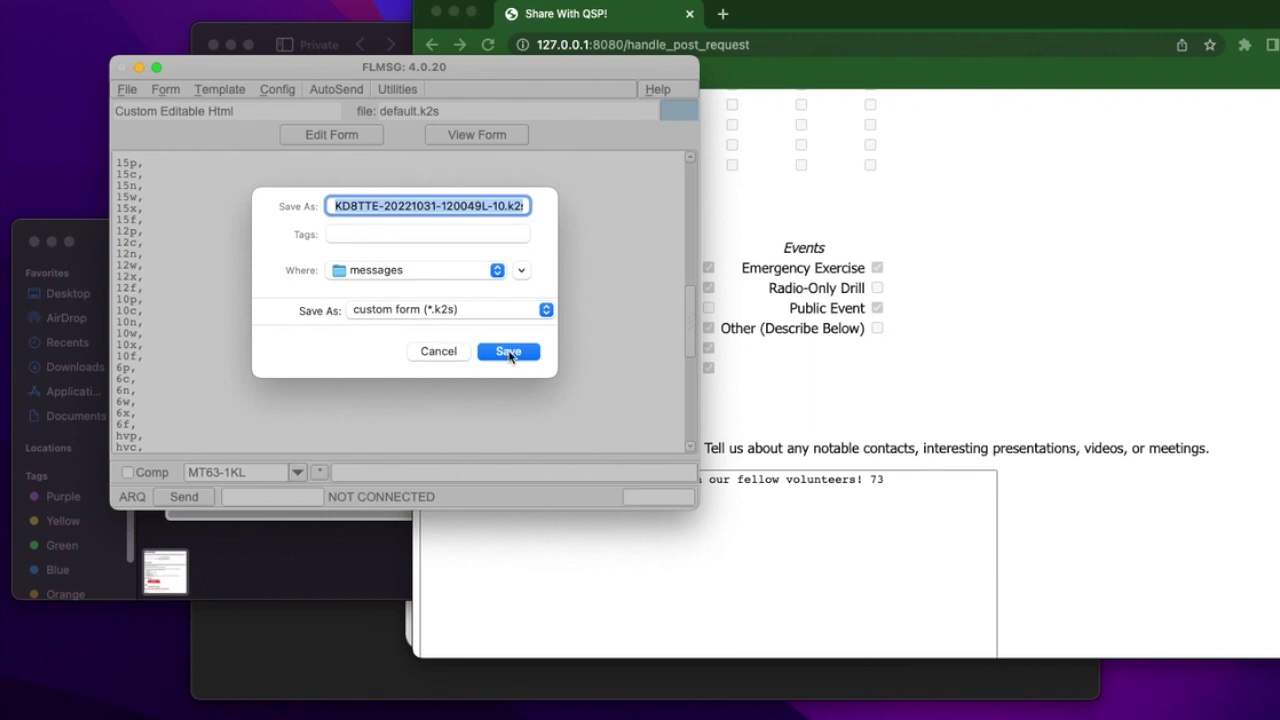
left_click(472, 272)
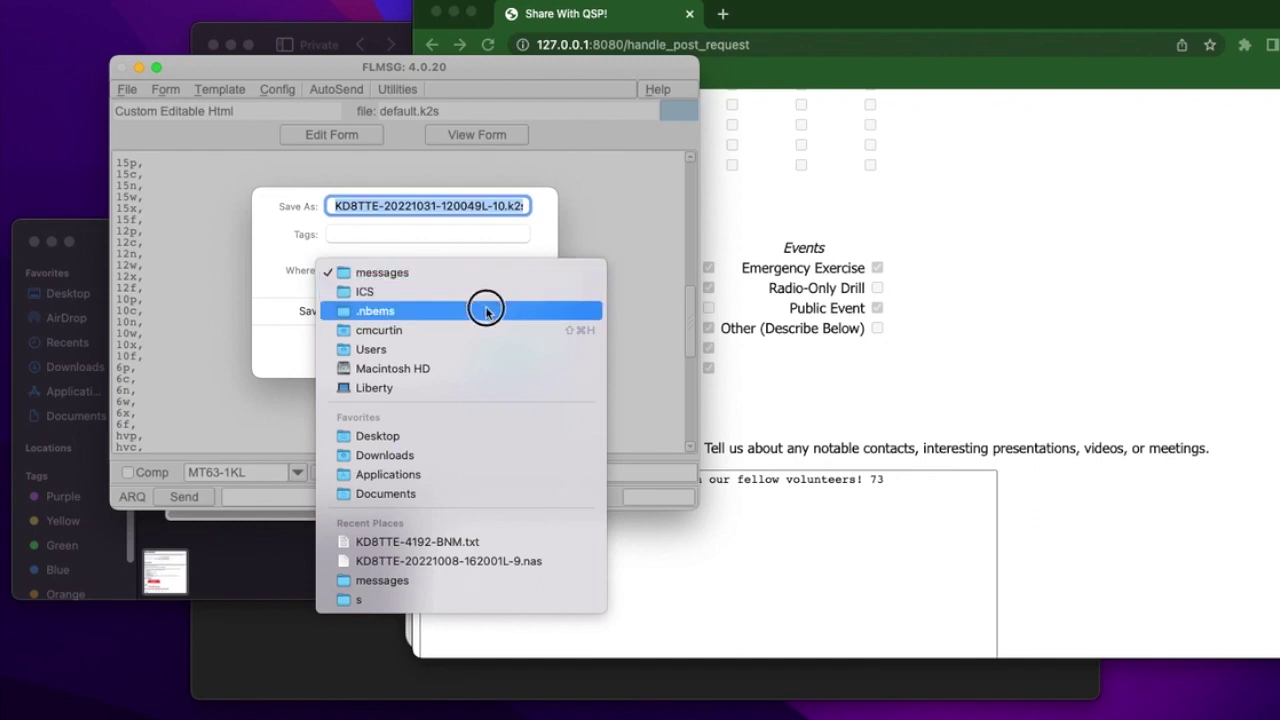
left_click(455, 230)
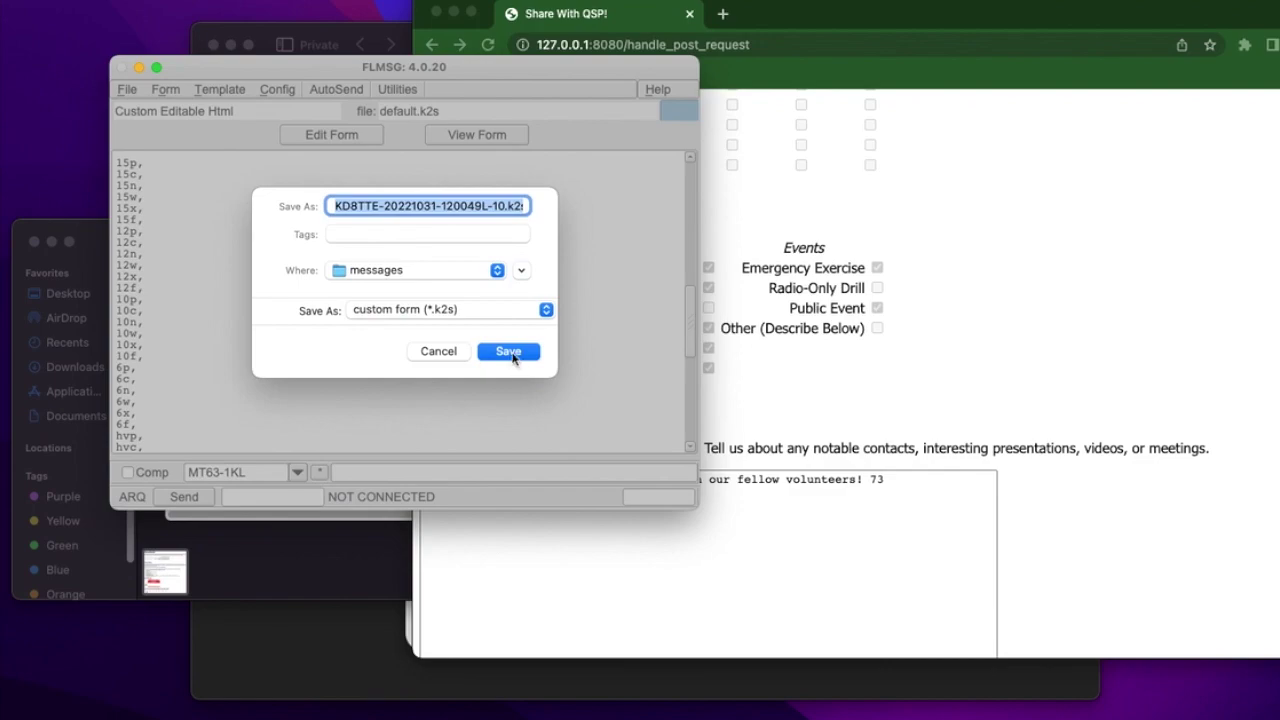
left_click(508, 352)
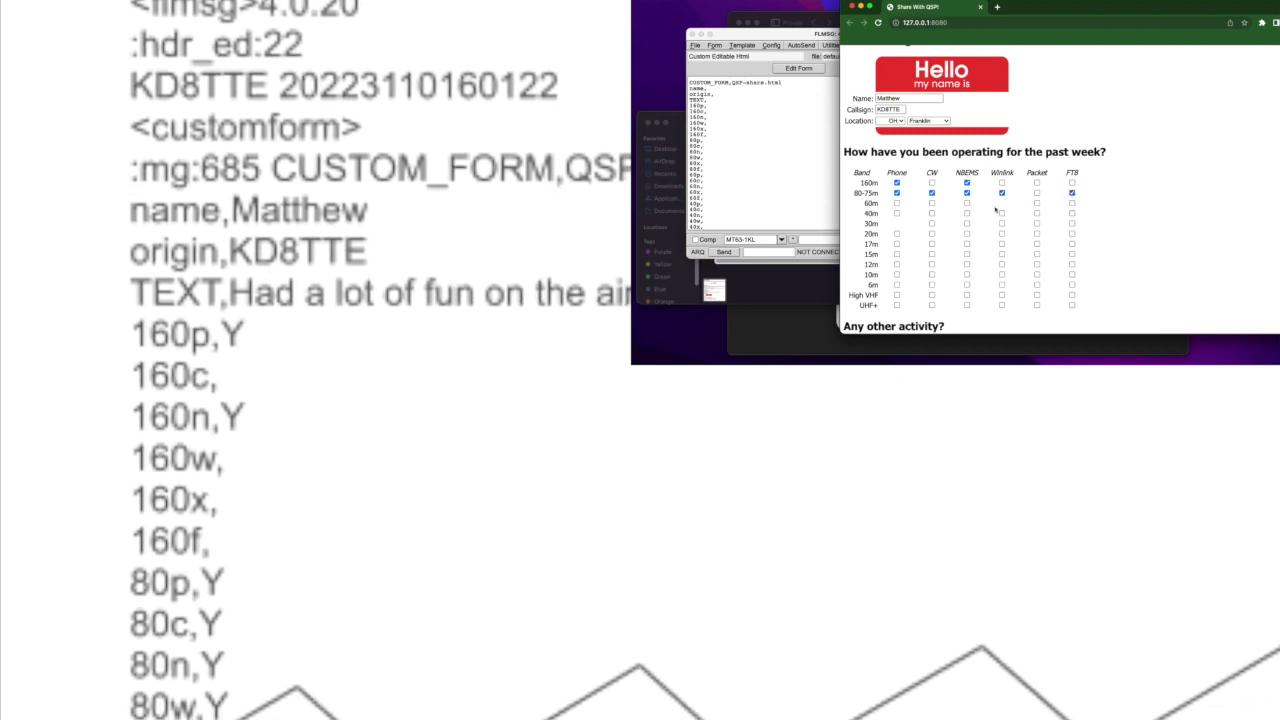
Tick the 60m NBEMS, 60m Phone and 40m NBEMS activity boxes on the QSP form.
left_click(966, 205)
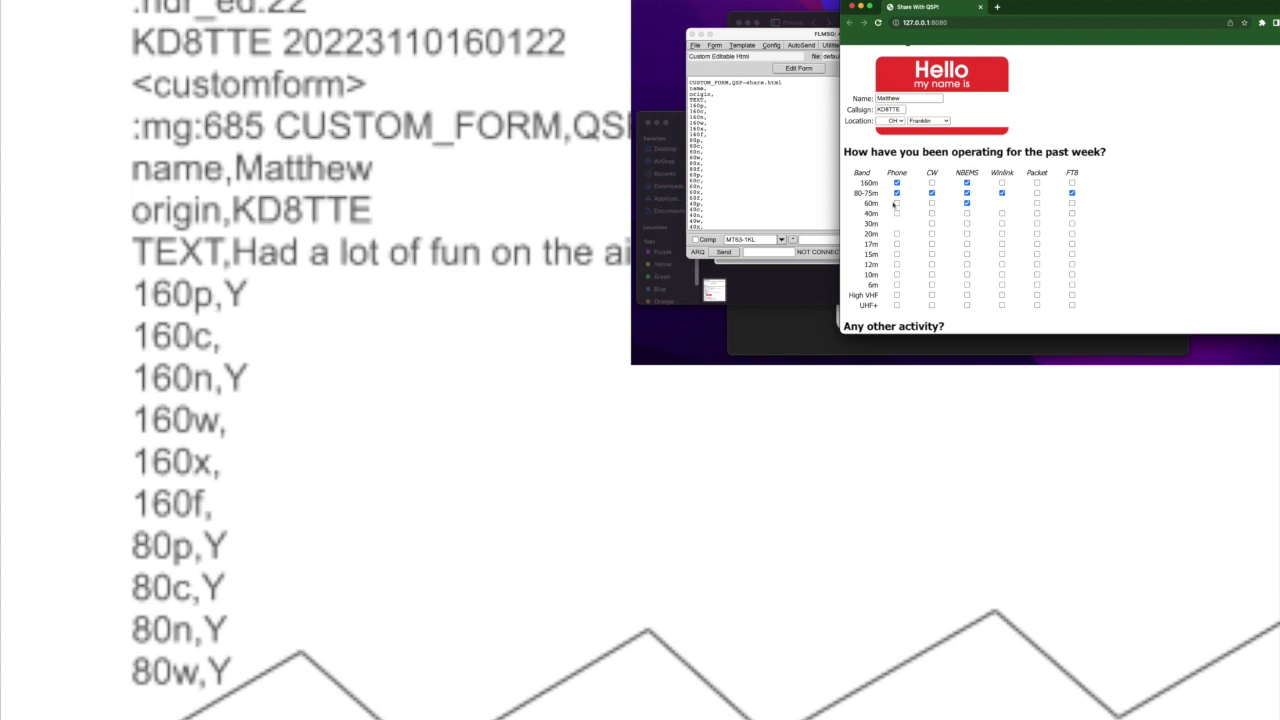
left_click(897, 203)
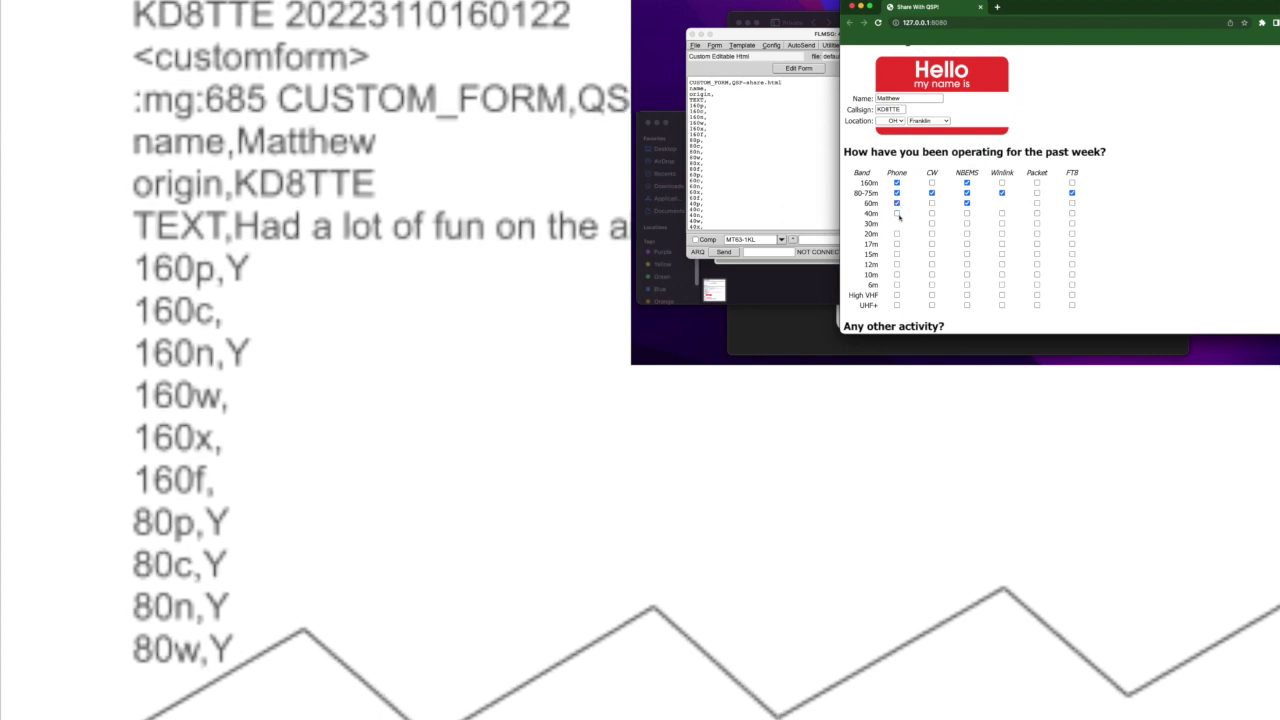
left_click(966, 213)
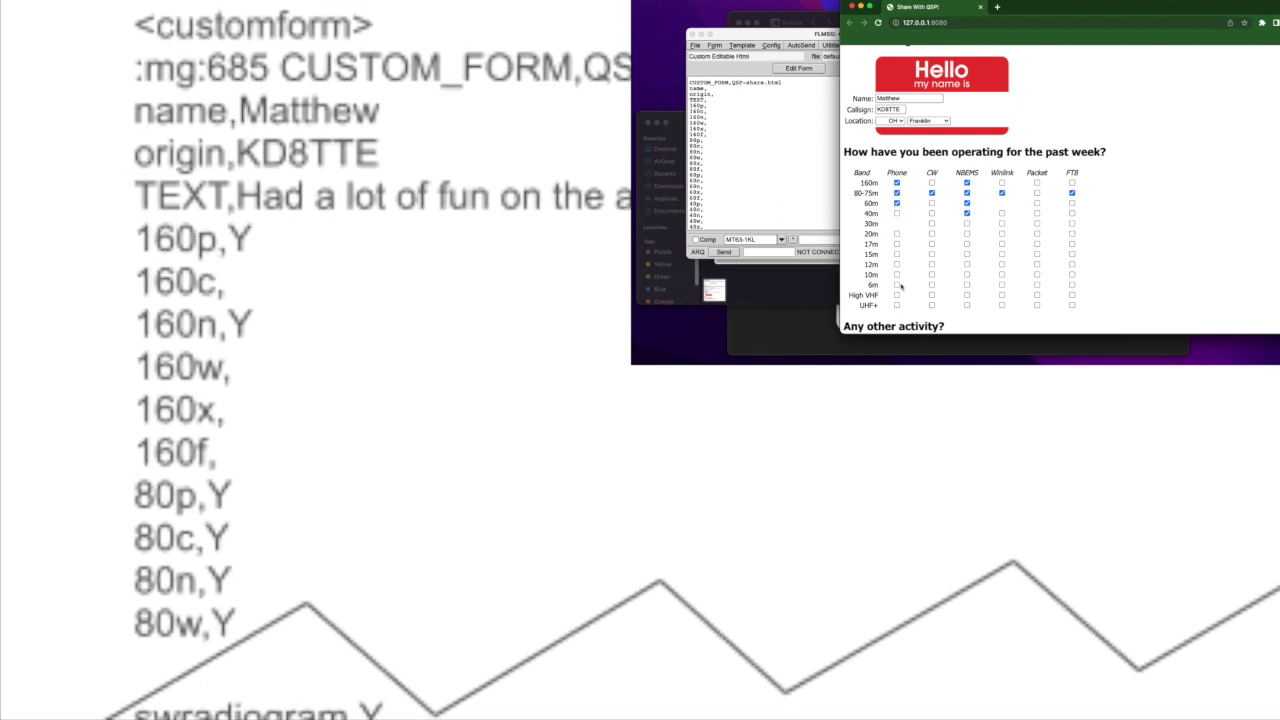
scroll(1020, 245, "down", 1)
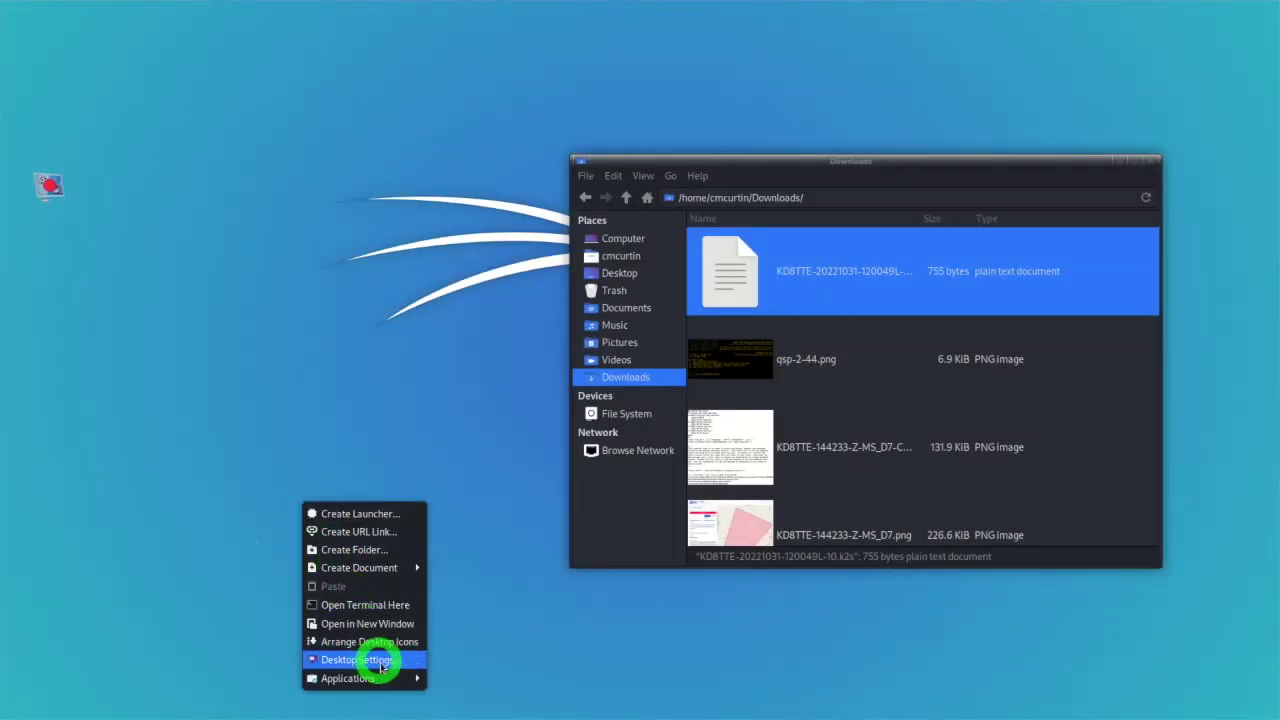
Launch FLMSG from the Application Finder.
mouse_move(400, 677)
left_click(460, 276)
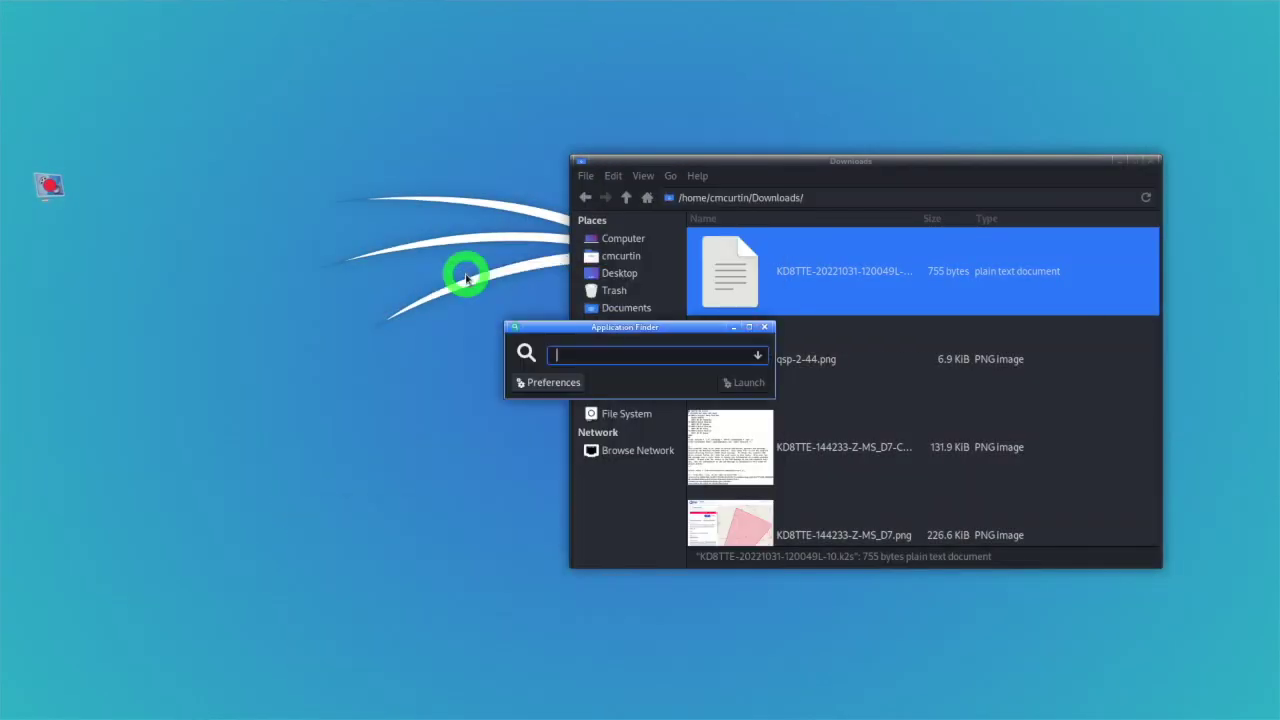
type("flmsg")
key("Return")
Load the received .k2s file into FLMSG and view it as the Share With QSP web form.
left_click(646, 507)
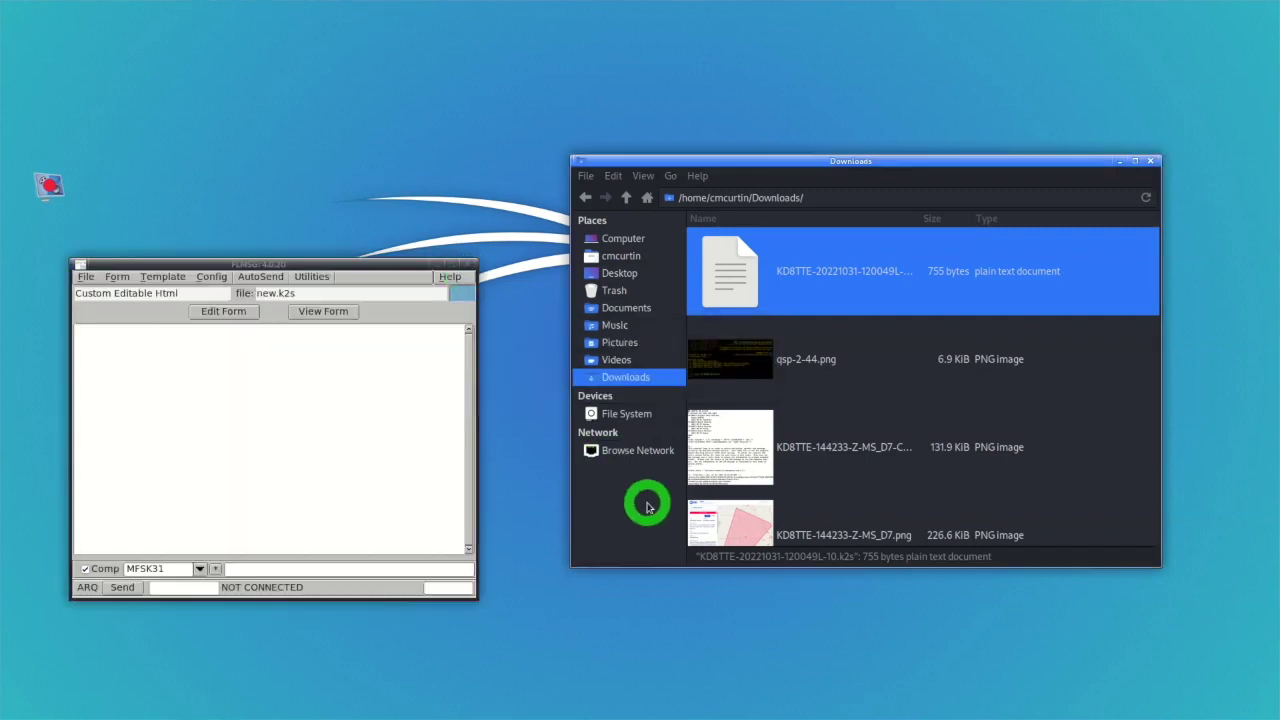
left_click(734, 284)
left_click_drag(736, 284, 460, 293)
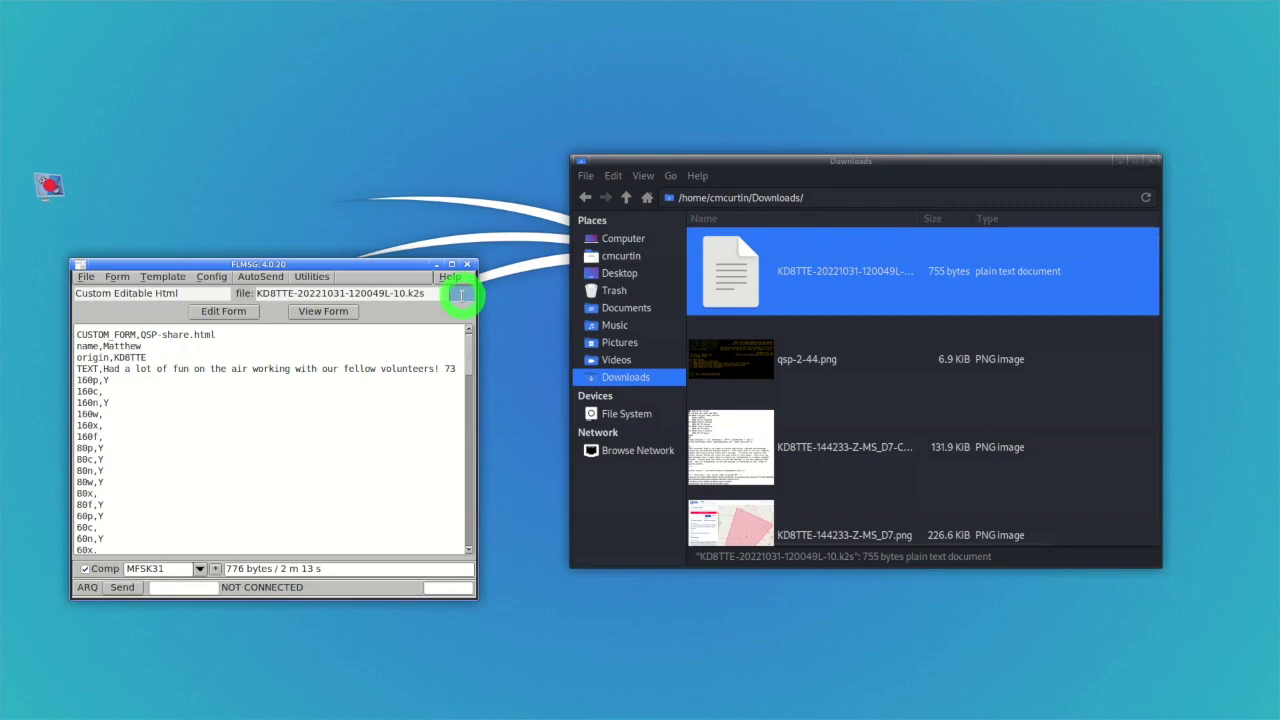
left_click(331, 313)
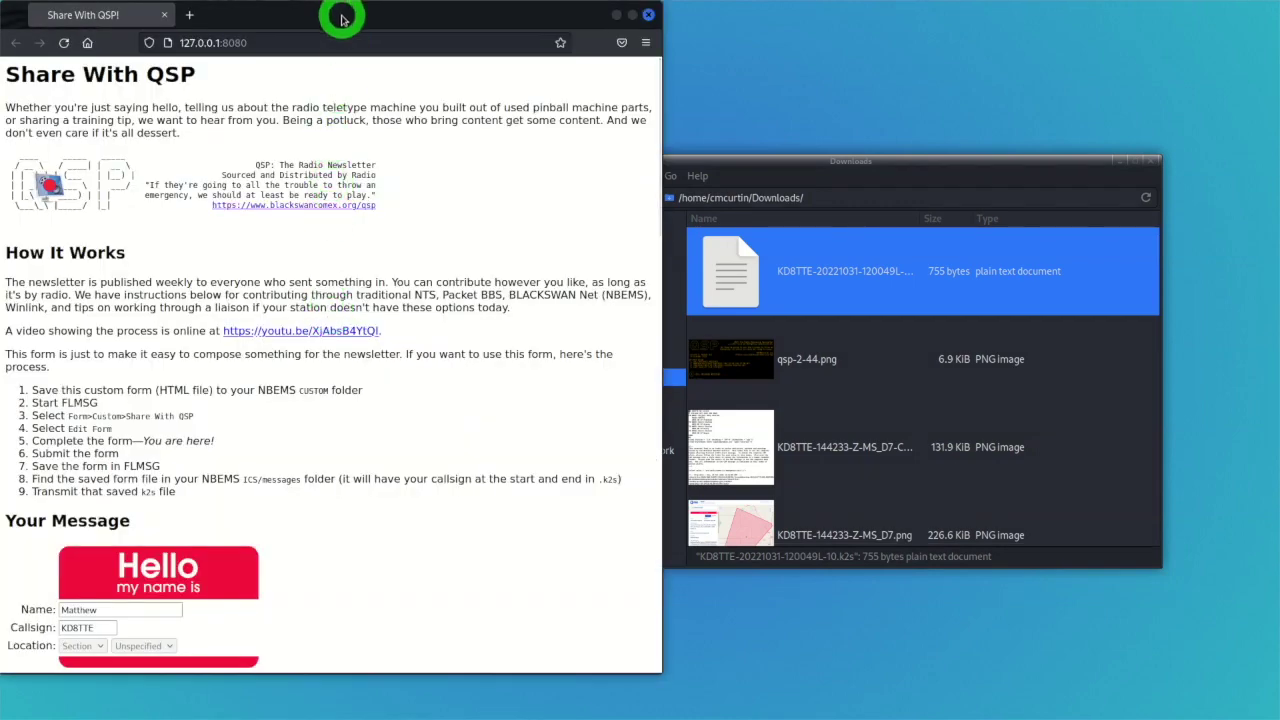
left_click_drag(341, 18, 743, 47)
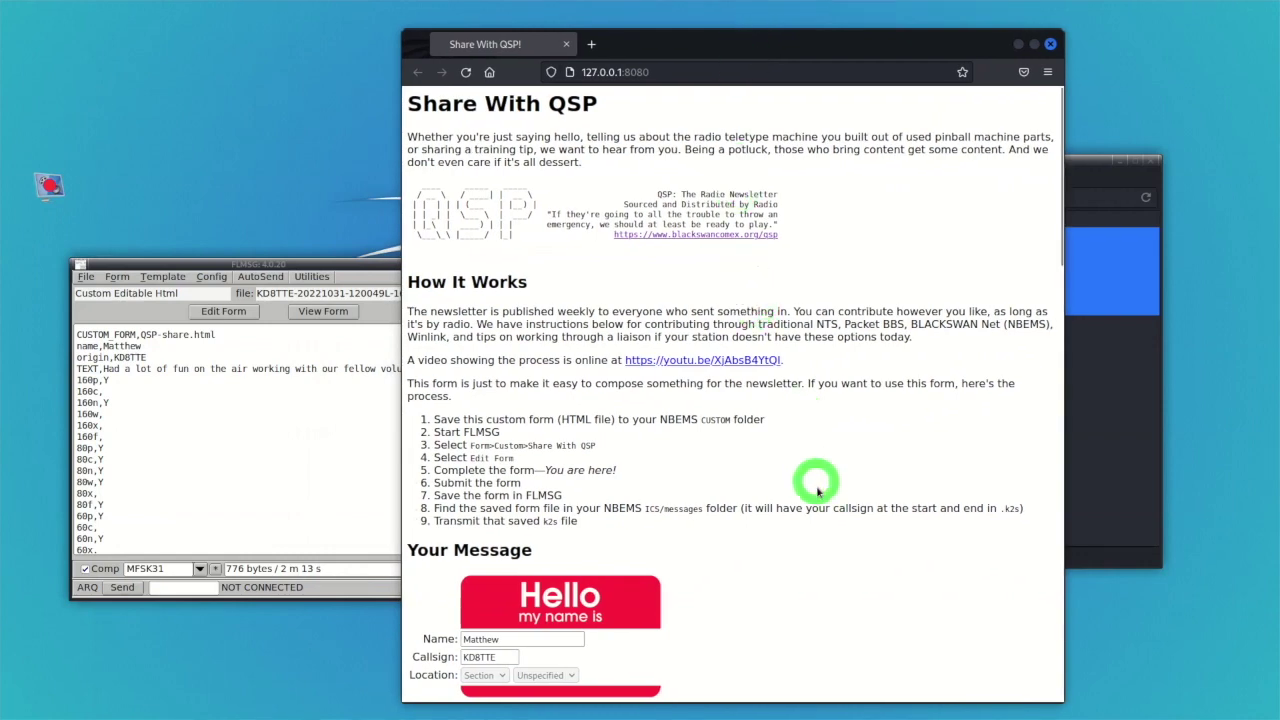
scroll(817, 490, "down", 5)
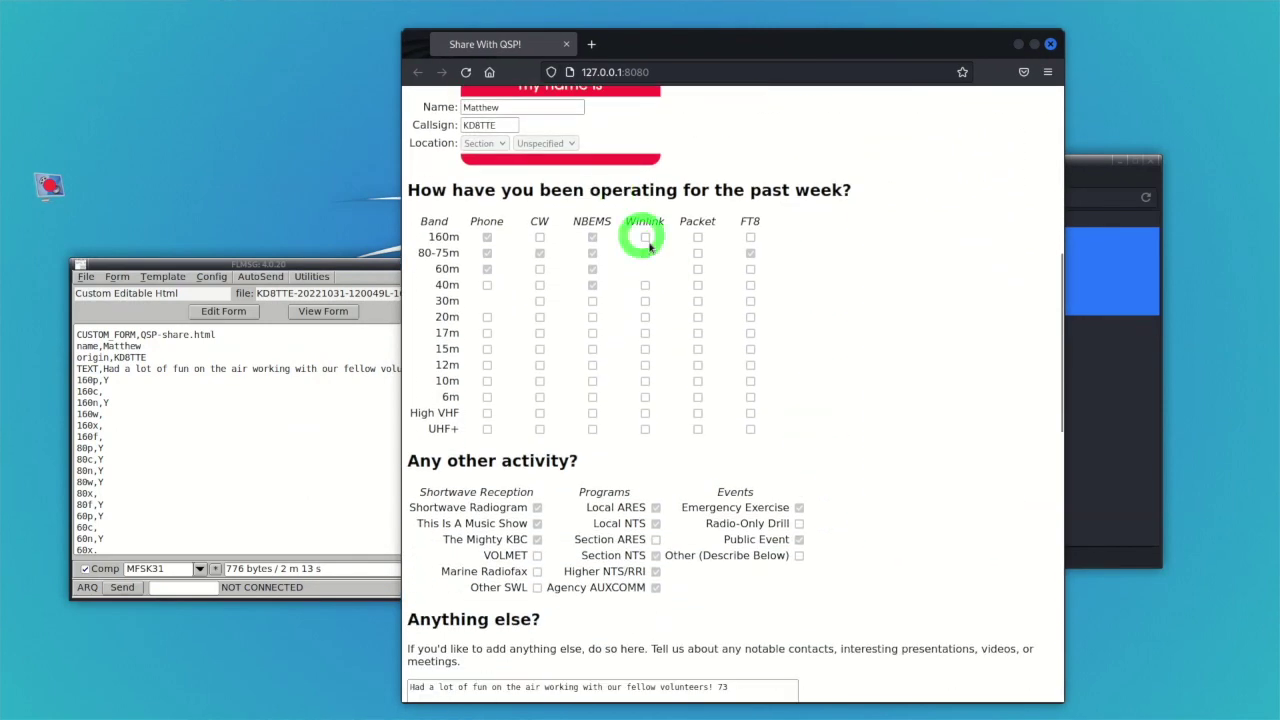
scroll(746, 374, "down", 4)
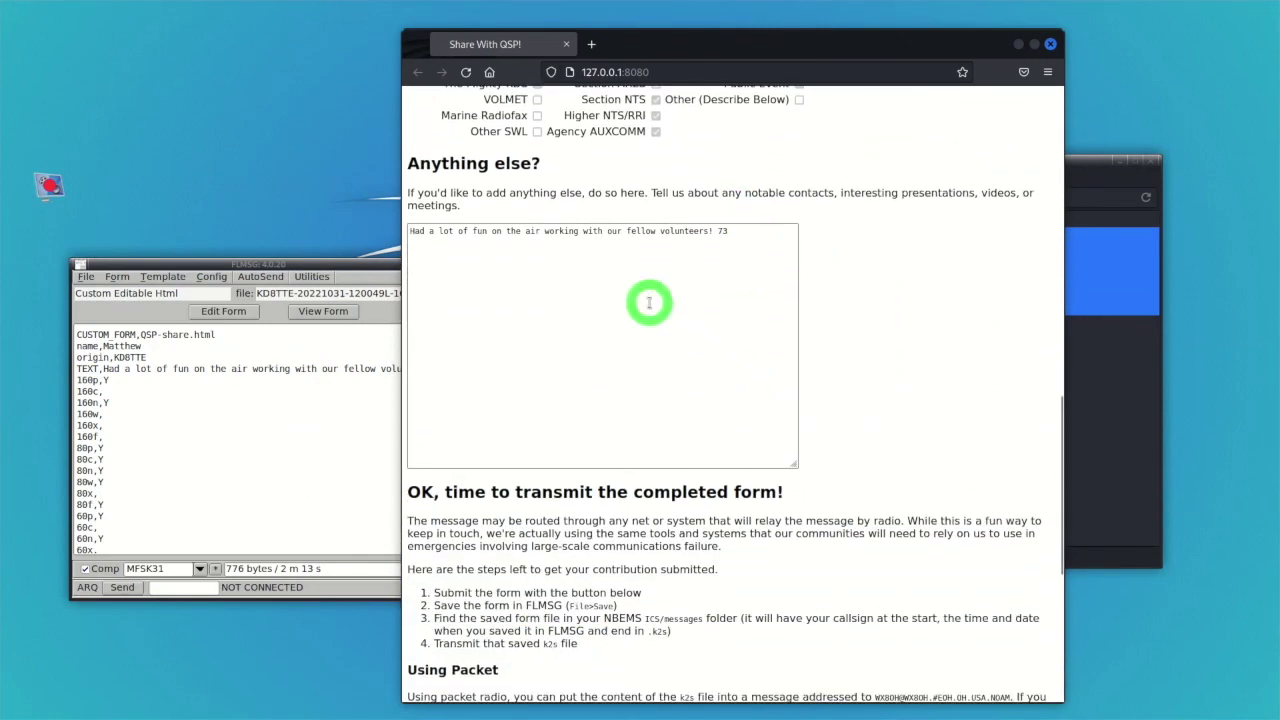
scroll(649, 302, "down", 1)
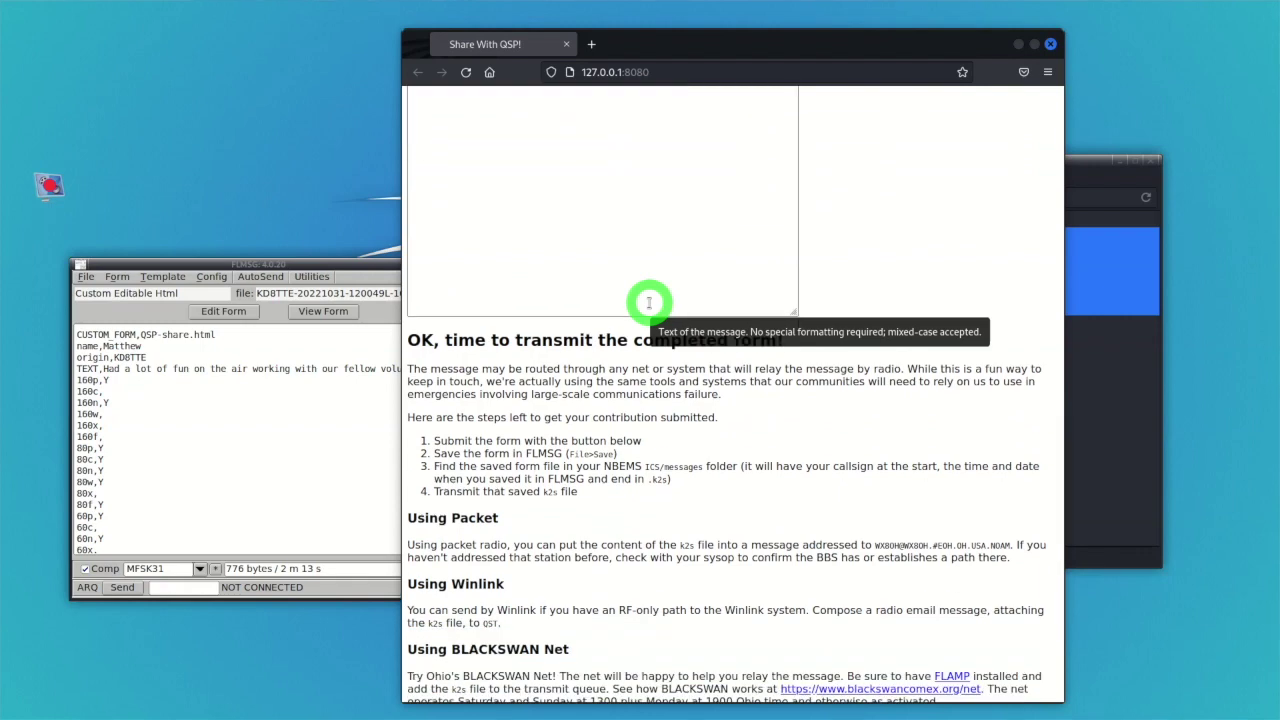
scroll(862, 264, "up", 4)
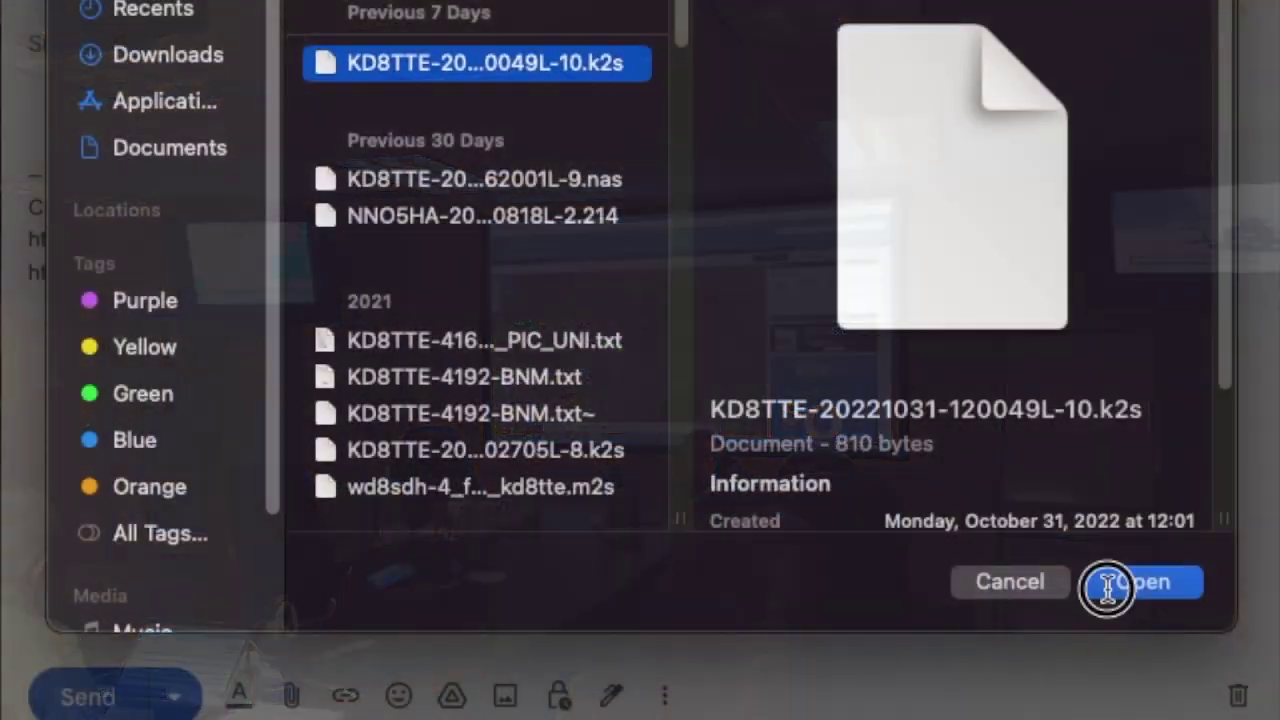
Write the body 'Here's the structured data file you're looking for.' with subject 'Report of last week's activity'.
left_click(1108, 587)
type("Here'")
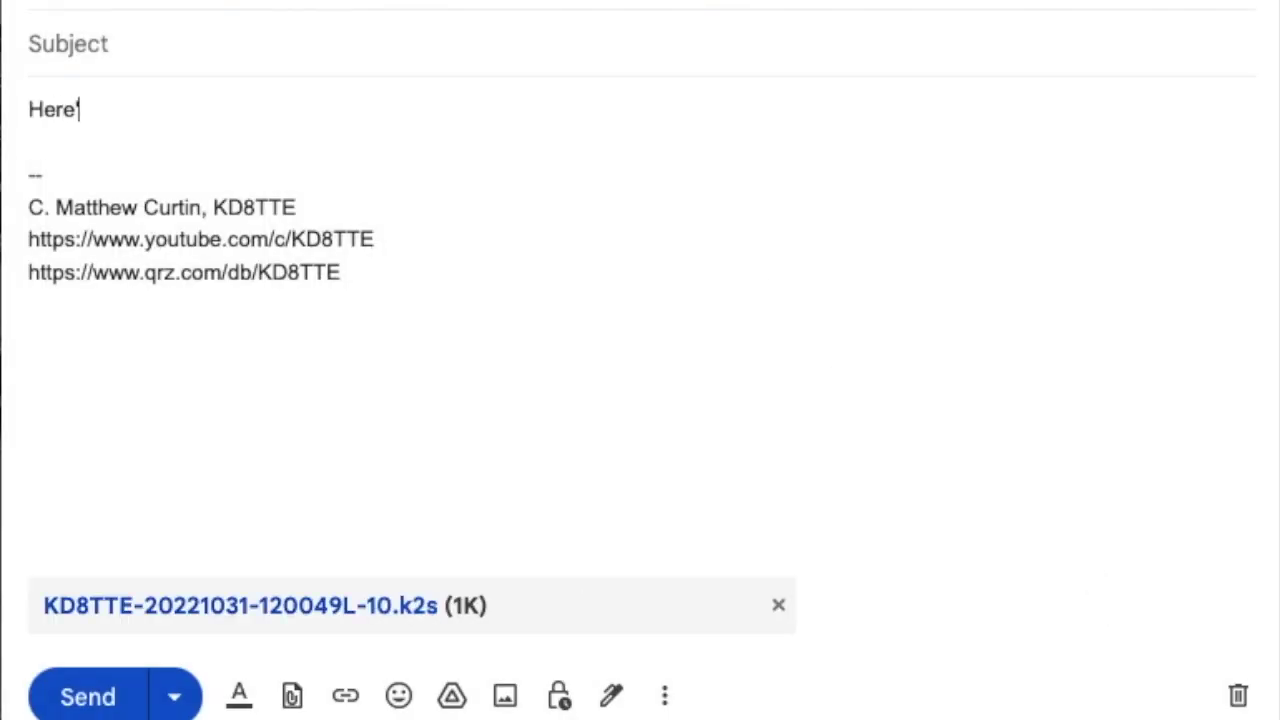
type("s the structured data file you're looking for.")
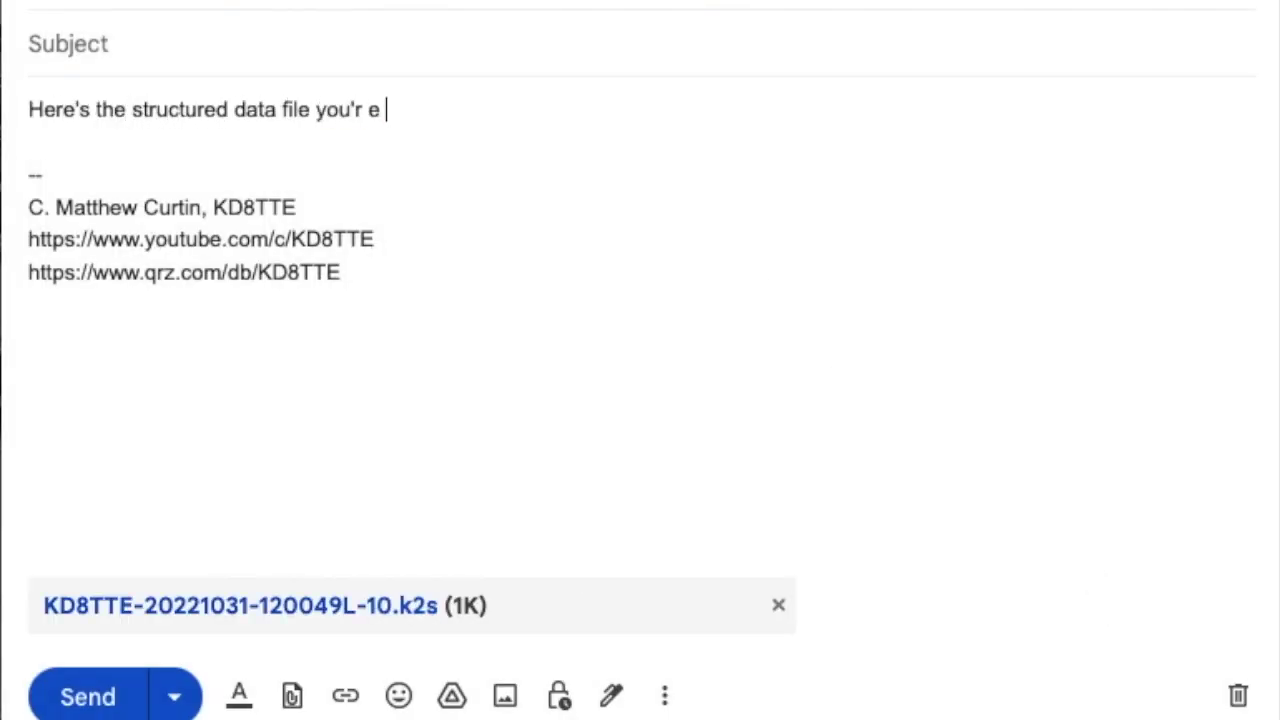
left_click(40, 44)
type("Report of last week's a")
type("ctivity")
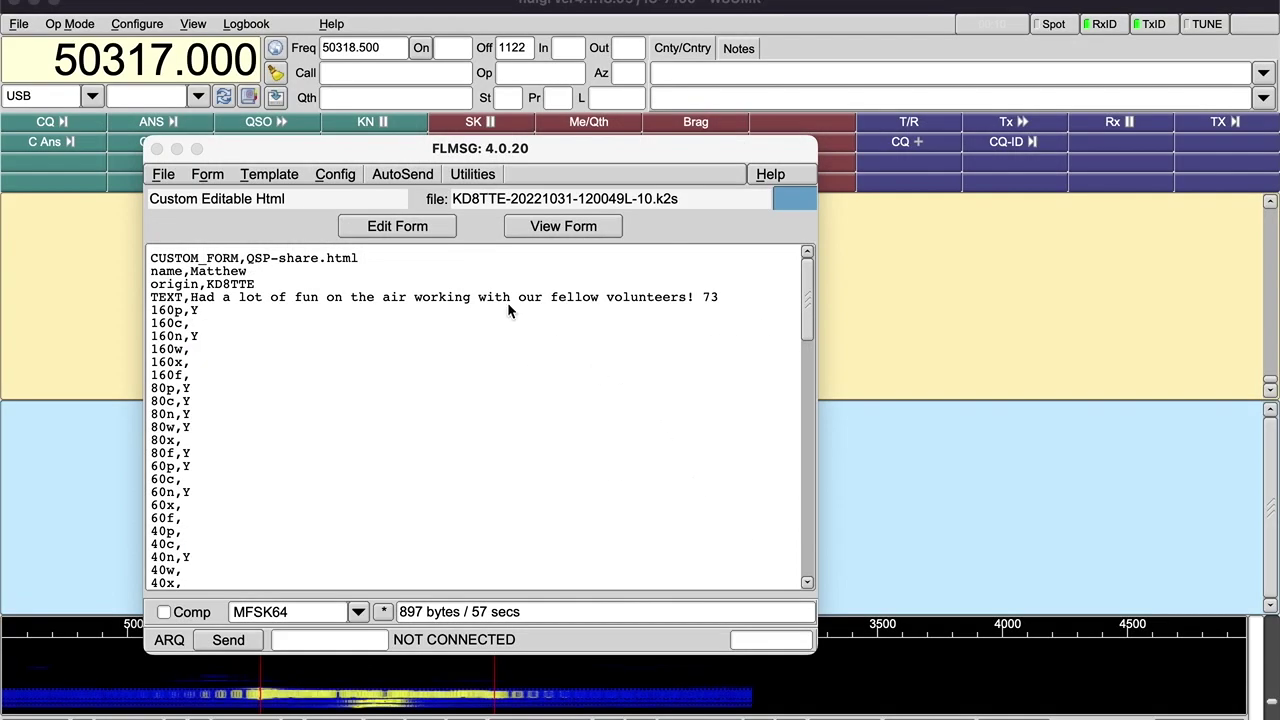
Open FLMSG's AutoSend options to broadcast the loaded .k2s form over MFSK64.
left_click(403, 176)
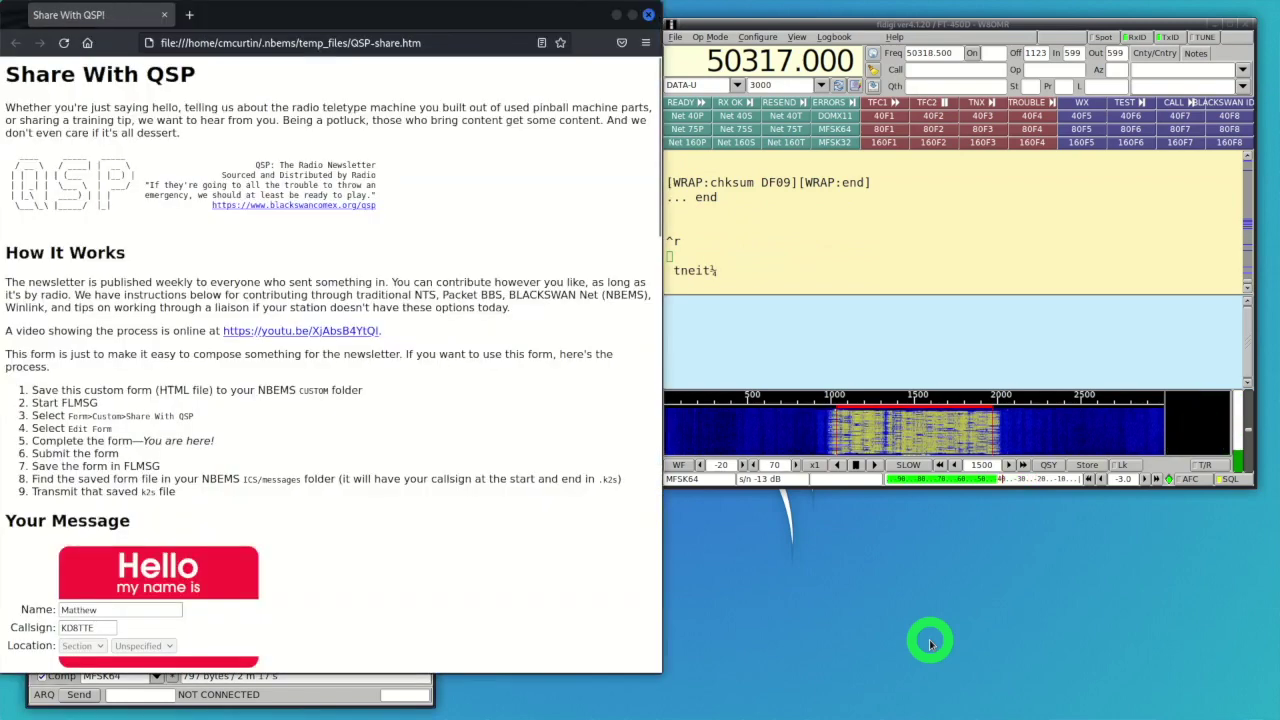
Scroll through the rendered QSP-share.htm page to the band table and 'Anything else?' section.
scroll(598, 504, "down", 10)
scroll(600, 505, "down", 4)
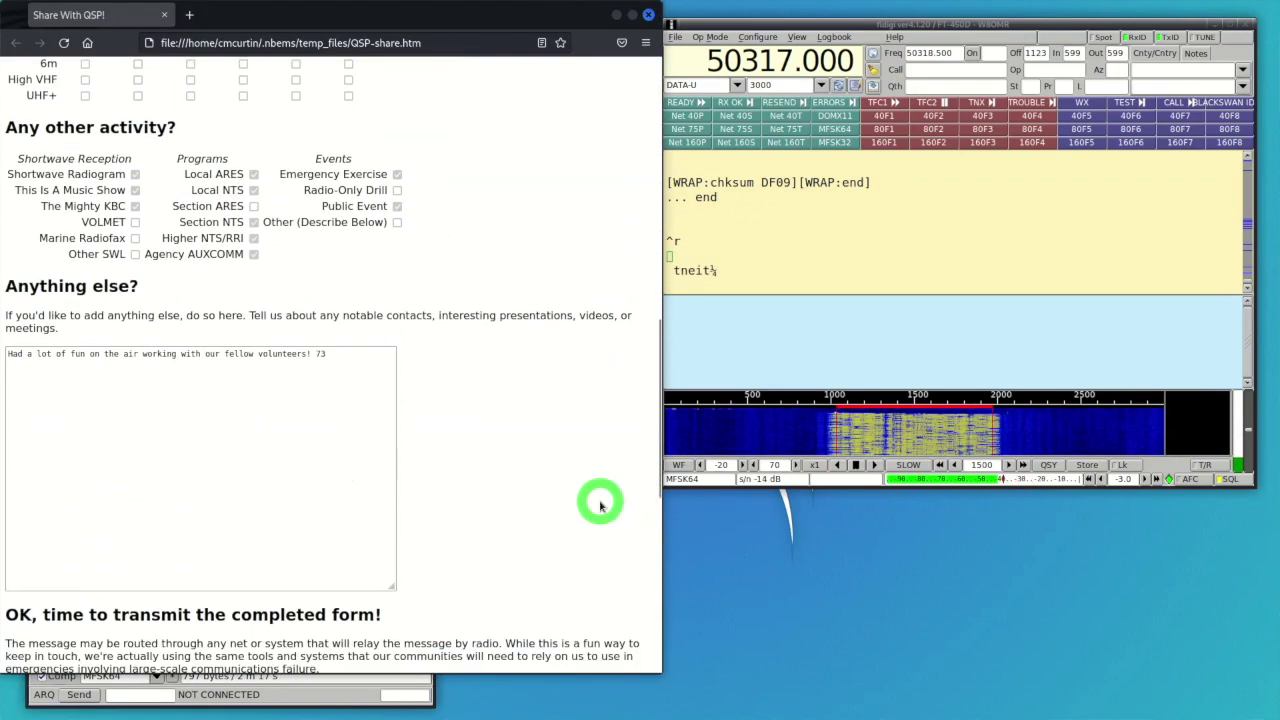
scroll(600, 505, "up", 1)
scroll(600, 505, "up", 4)
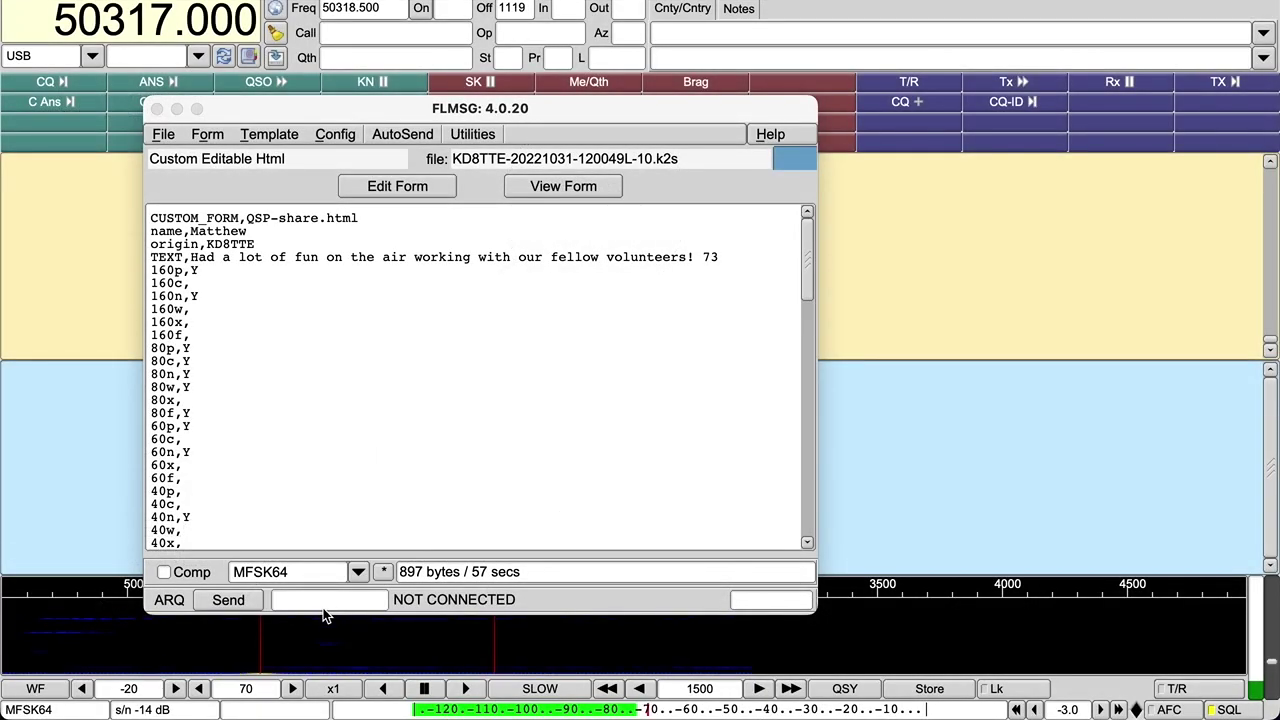
Enter the destination callsign in the ARQ field and send the .k2s form over the connected link.
left_click(322, 604)
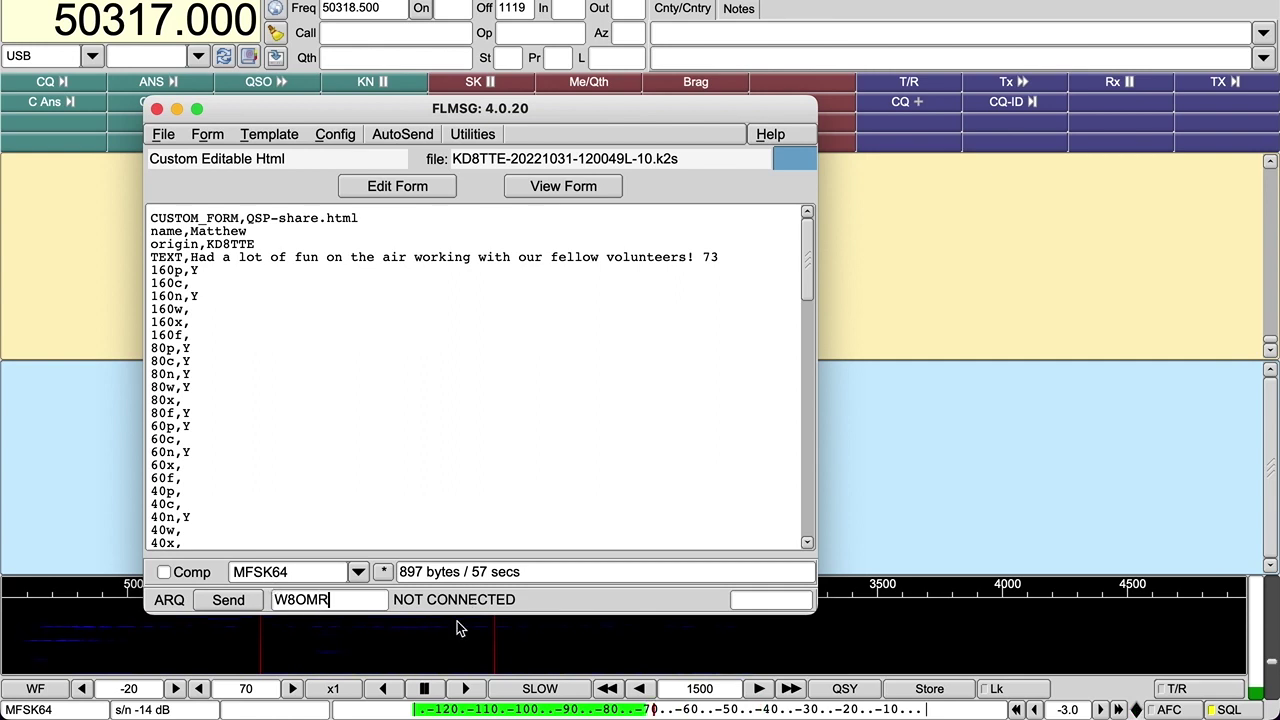
left_click(228, 600)
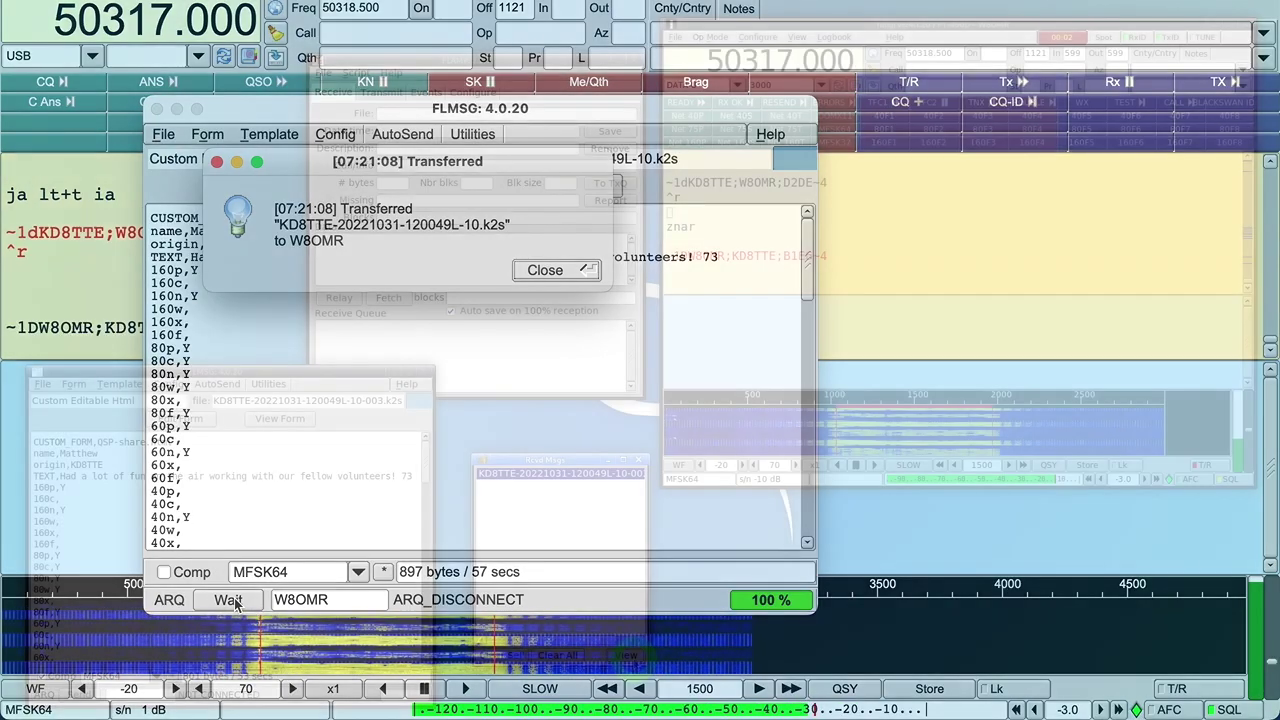
Open the form received over ARQ from Rcvd Msgs and view it as a web page.
left_click(626, 655)
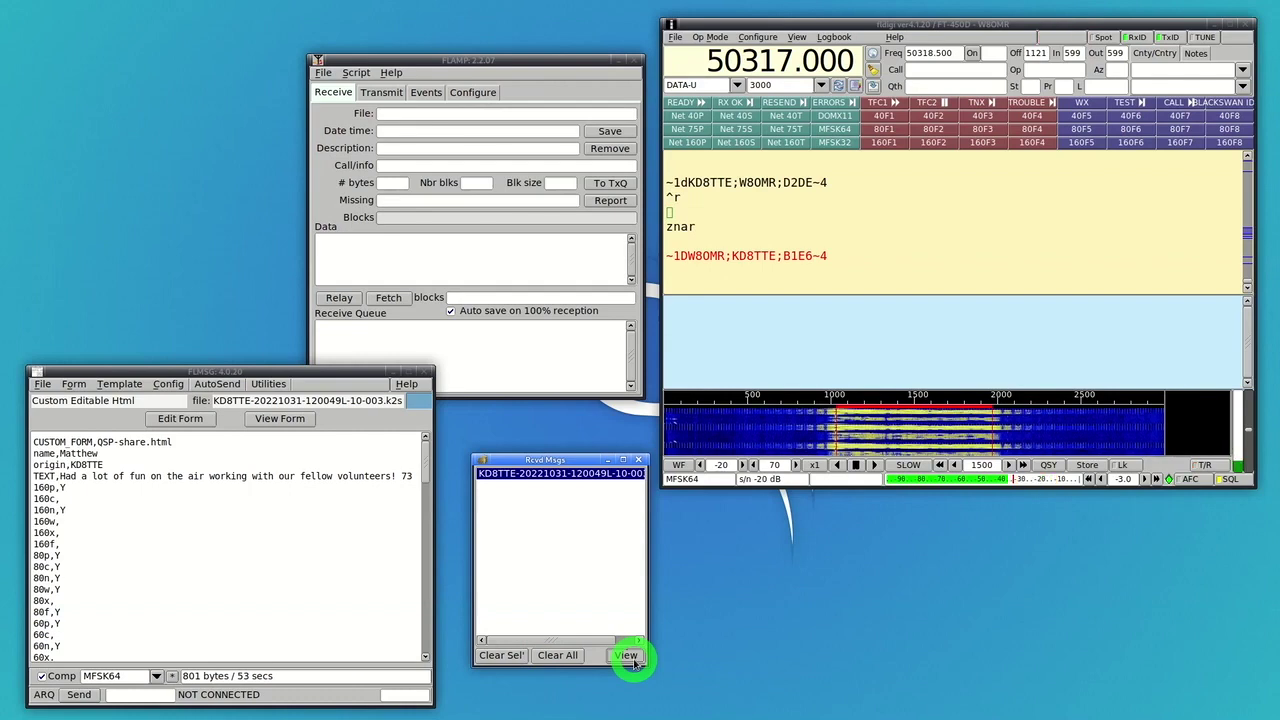
left_click(279, 421)
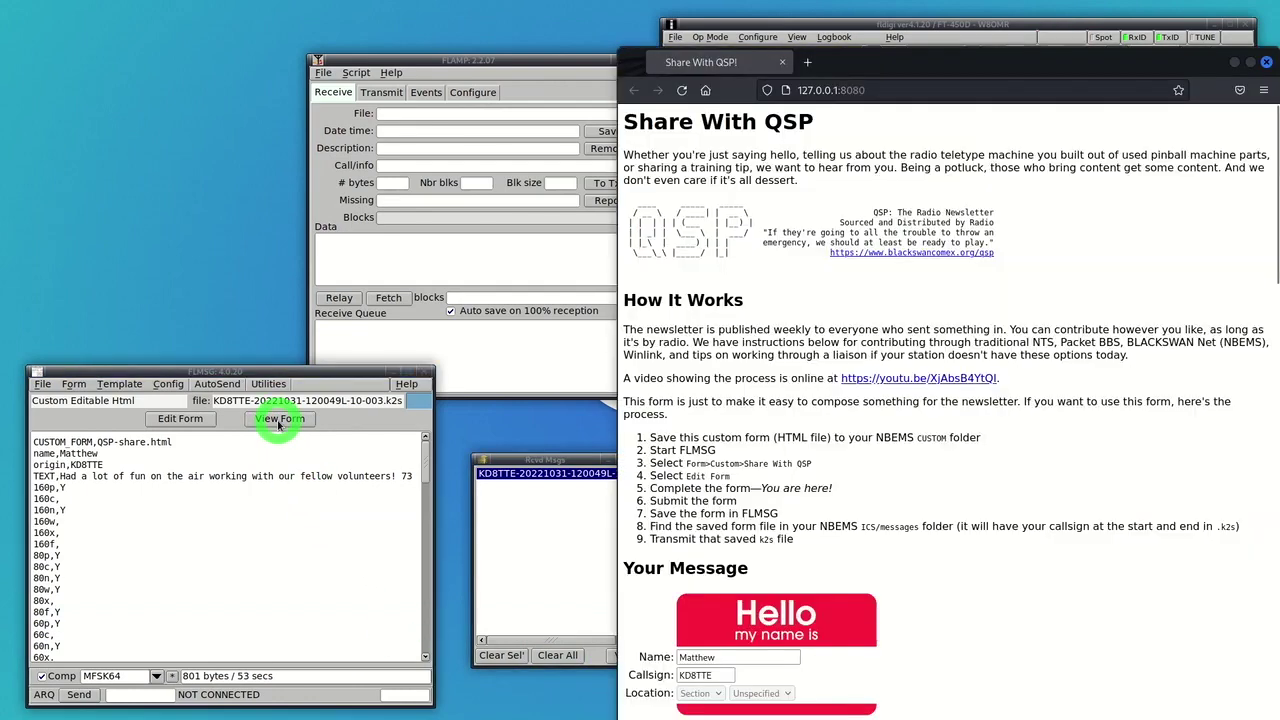
left_click(771, 508)
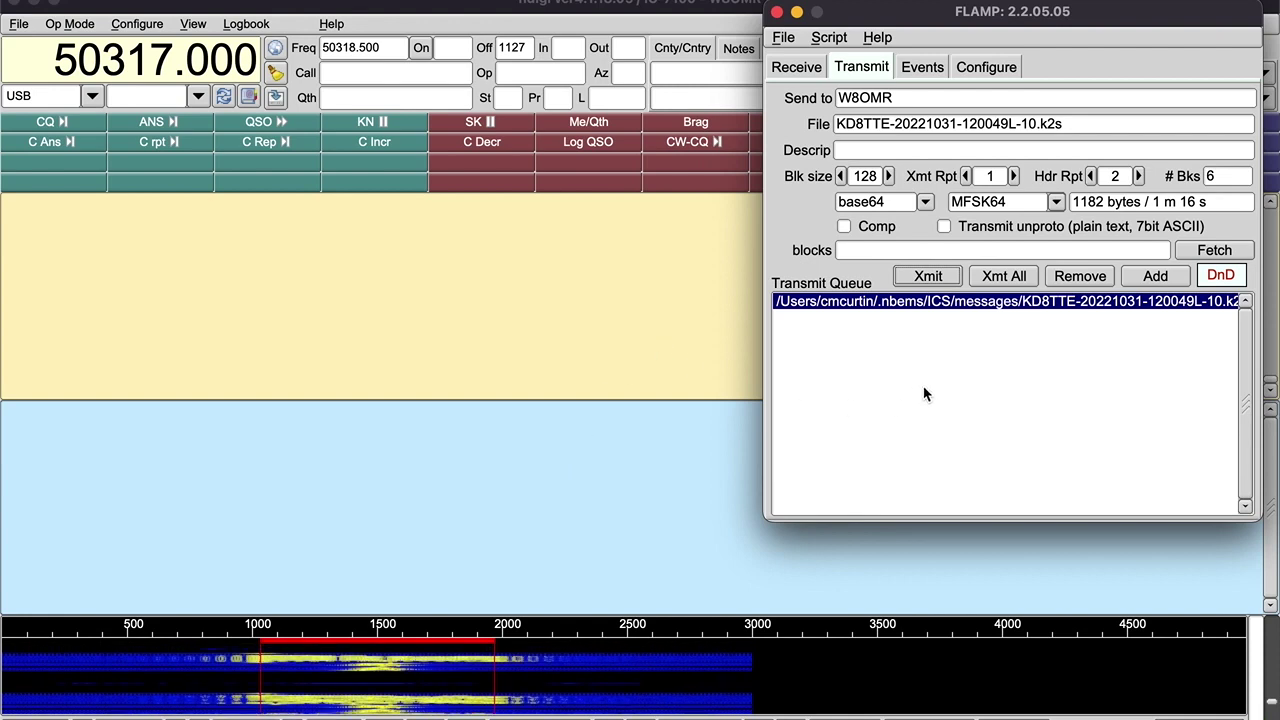
Transmit the queued .k2s file from FLAMP in 128-byte blocks over MFSK64.
left_click(928, 276)
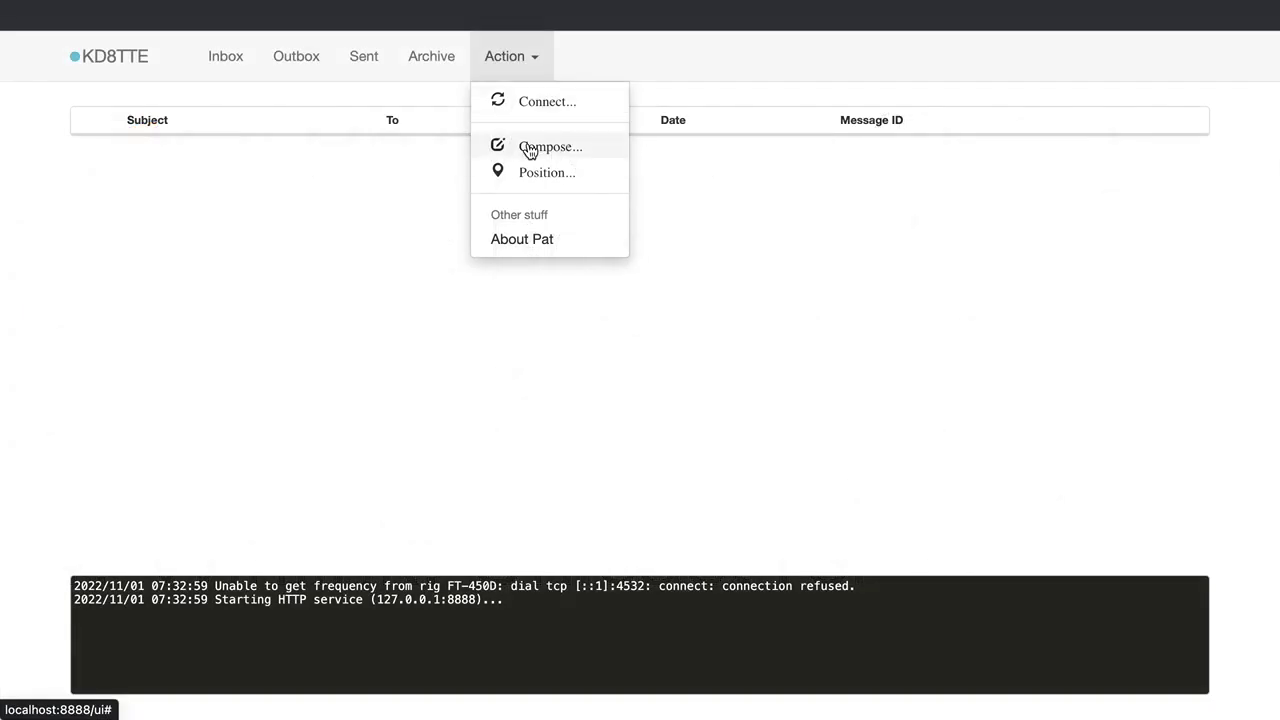
Start a new message to QSP with subject 'Contribution for newsletter'.
left_click(512, 145)
left_click(473, 113)
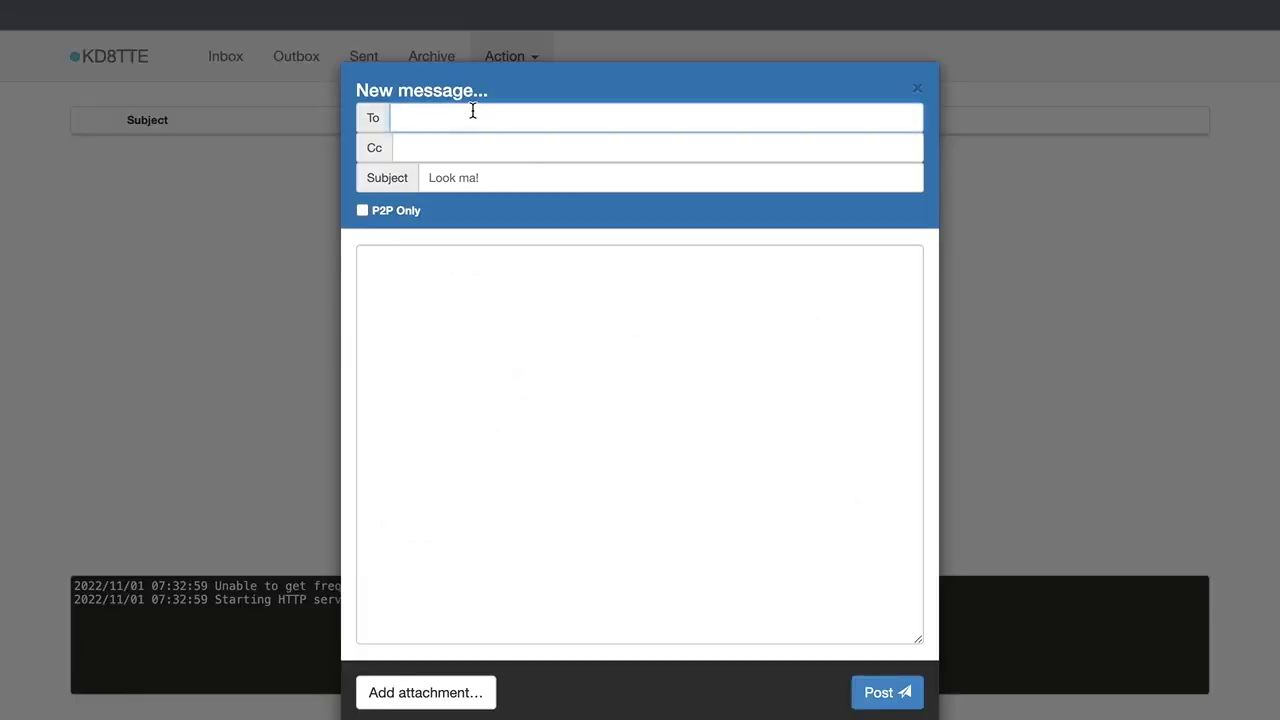
left_click(461, 178)
type("Contribution for newsletter")
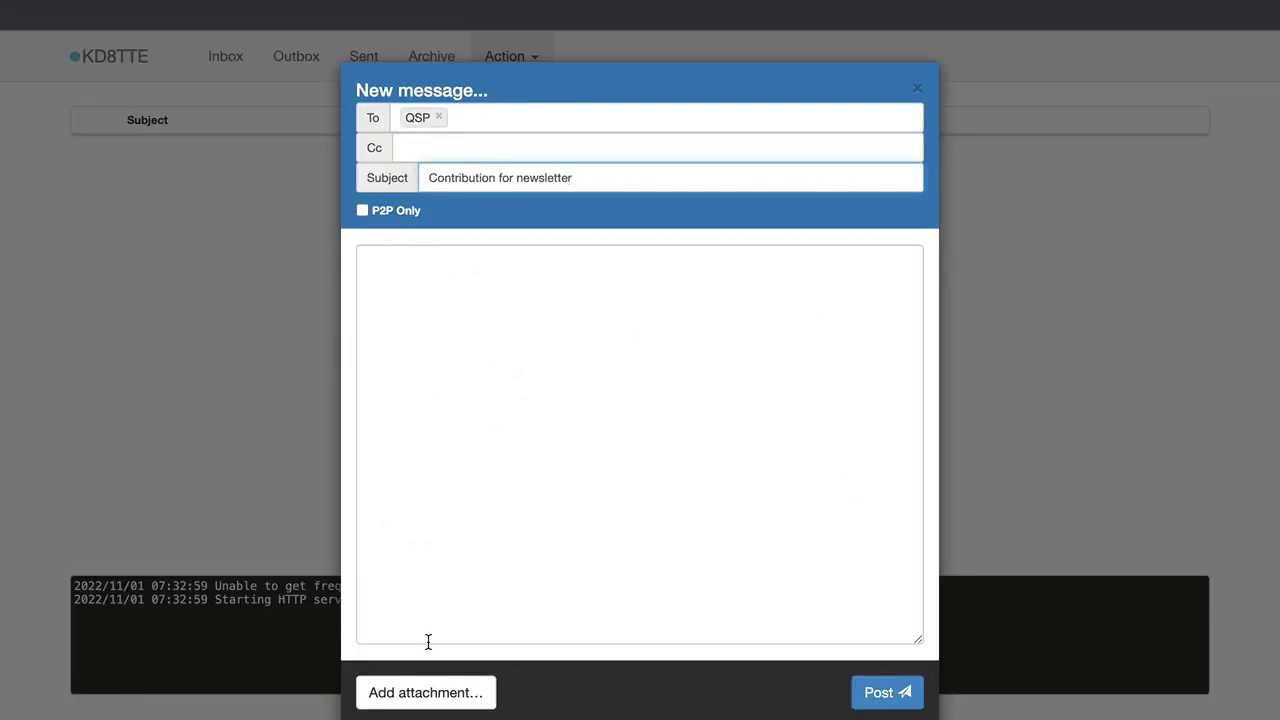
Attach the saved .k2s form from the messages folder, add body text, and post it to the outbox.
left_click(440, 694)
left_click(648, 125)
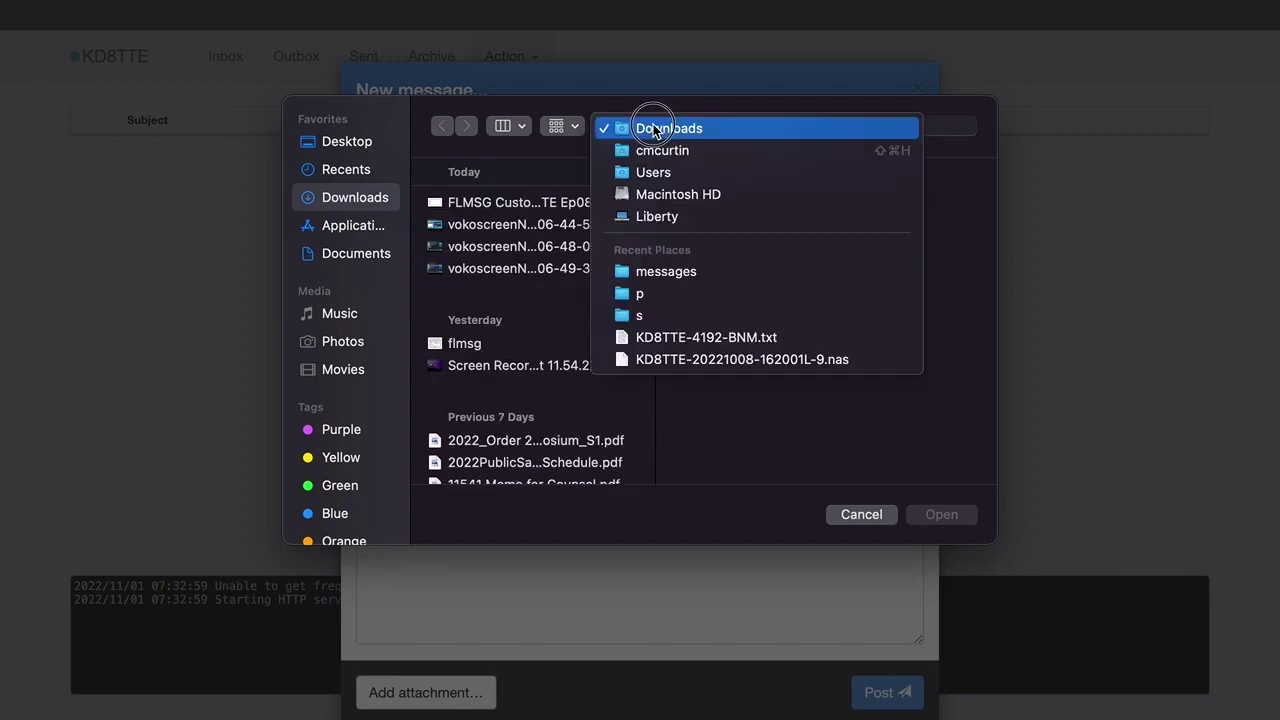
left_click(666, 271)
left_click(814, 200)
left_click(940, 514)
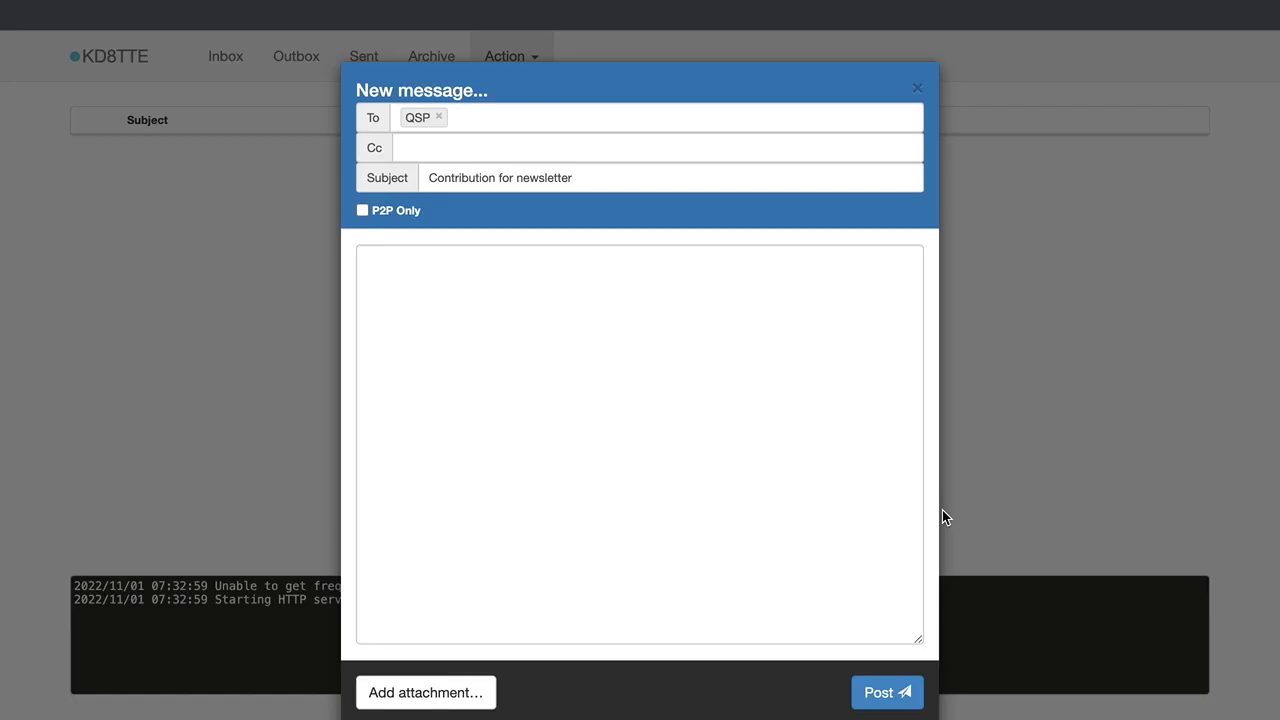
left_click(627, 404)
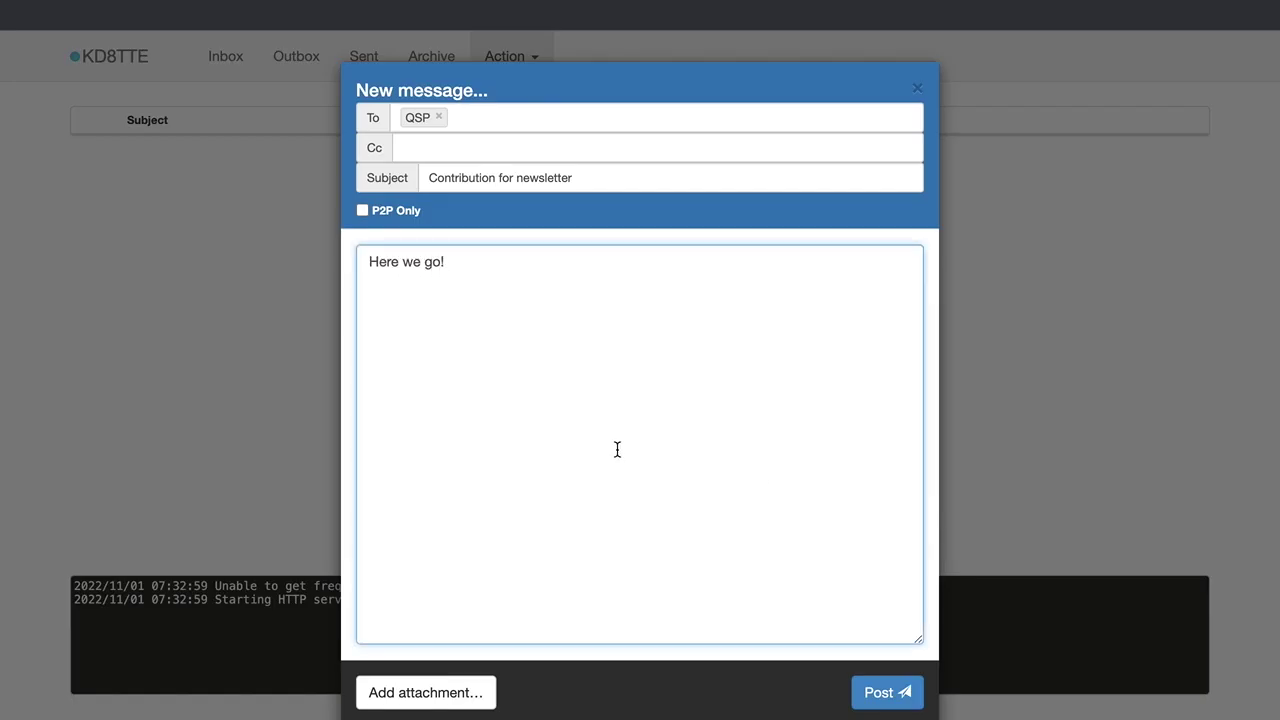
left_click(883, 606)
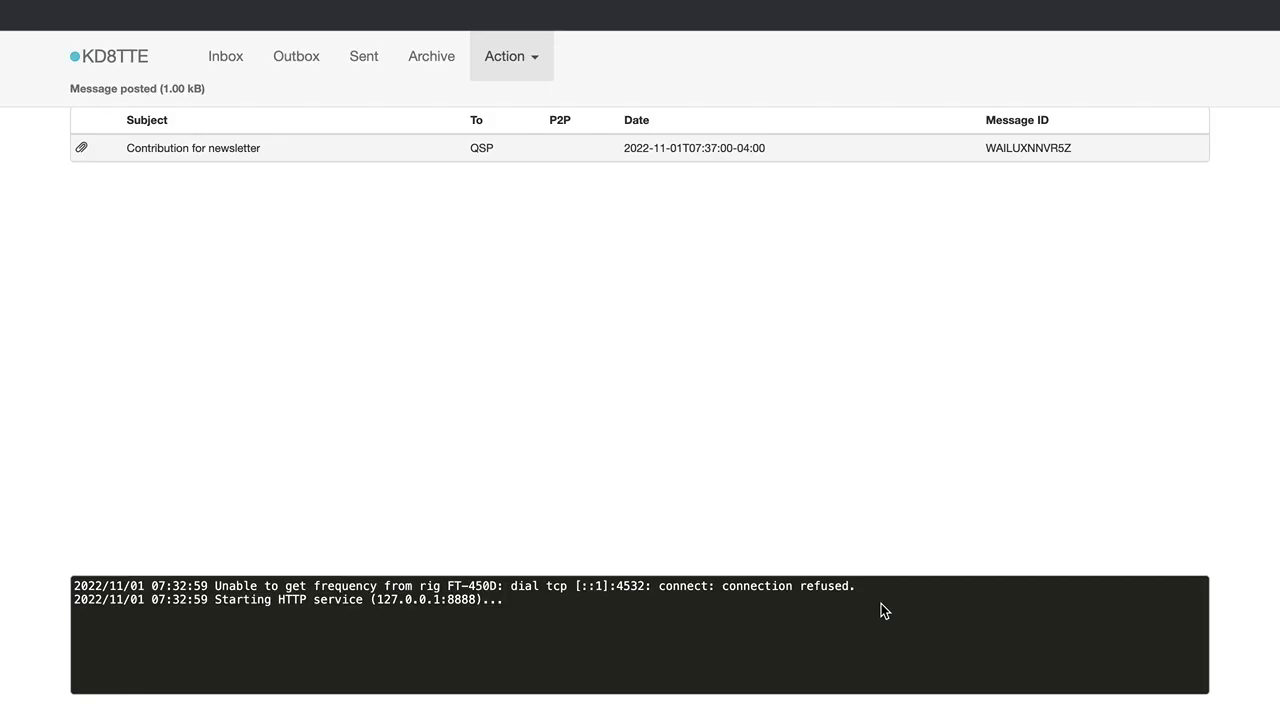
Connect to a remote node from the Action menu.
left_click(513, 57)
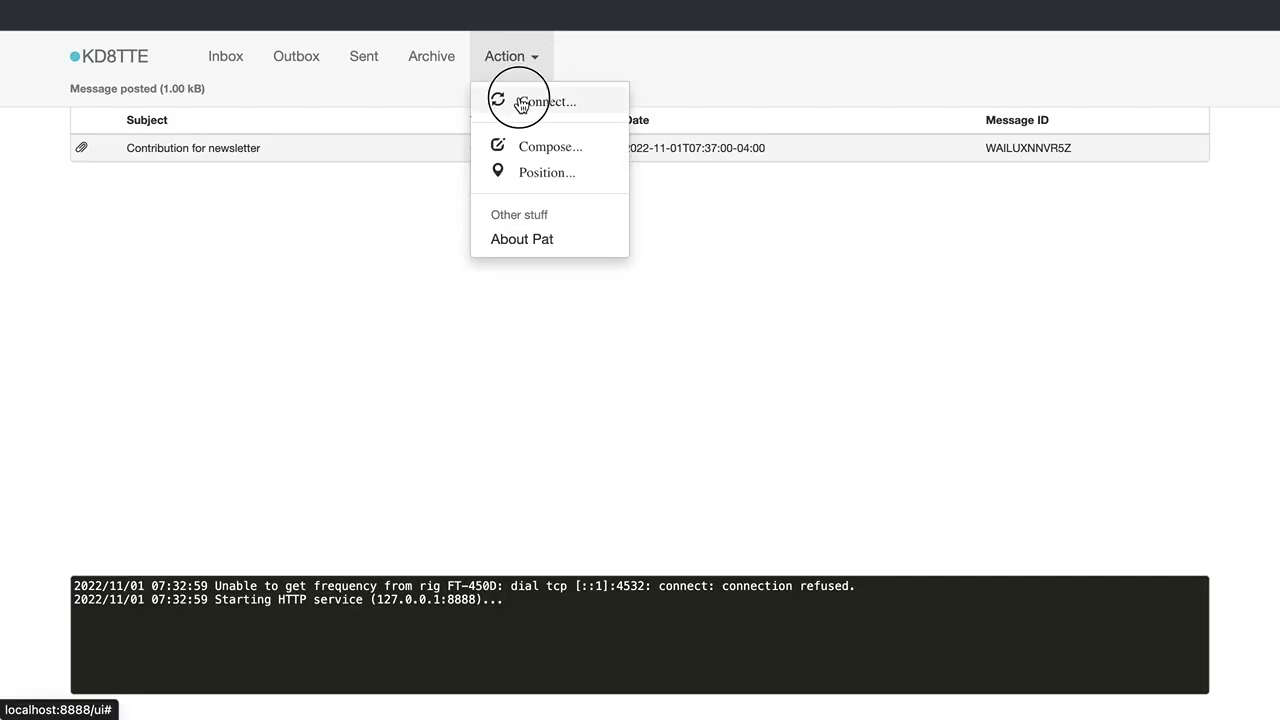
left_click(520, 102)
left_click(455, 152)
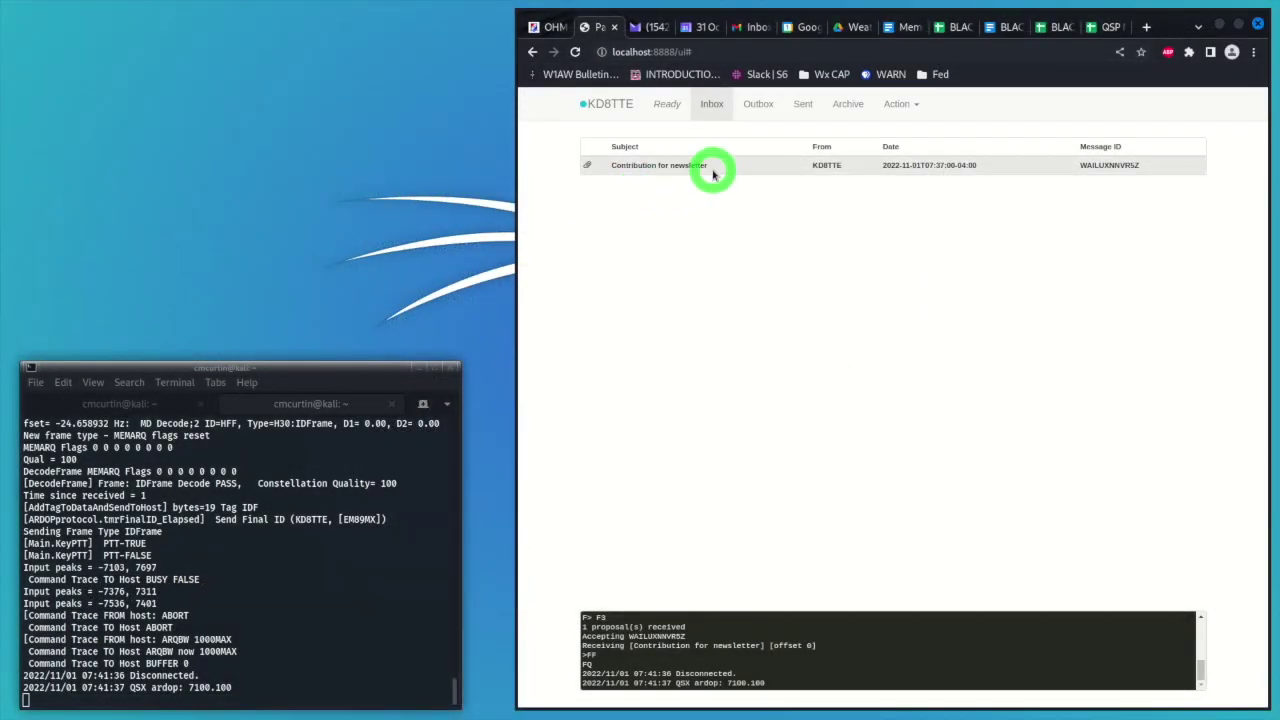
Open the 'Contribution for newsletter' message and view its .k2s attachment as raw form data.
left_click(713, 172)
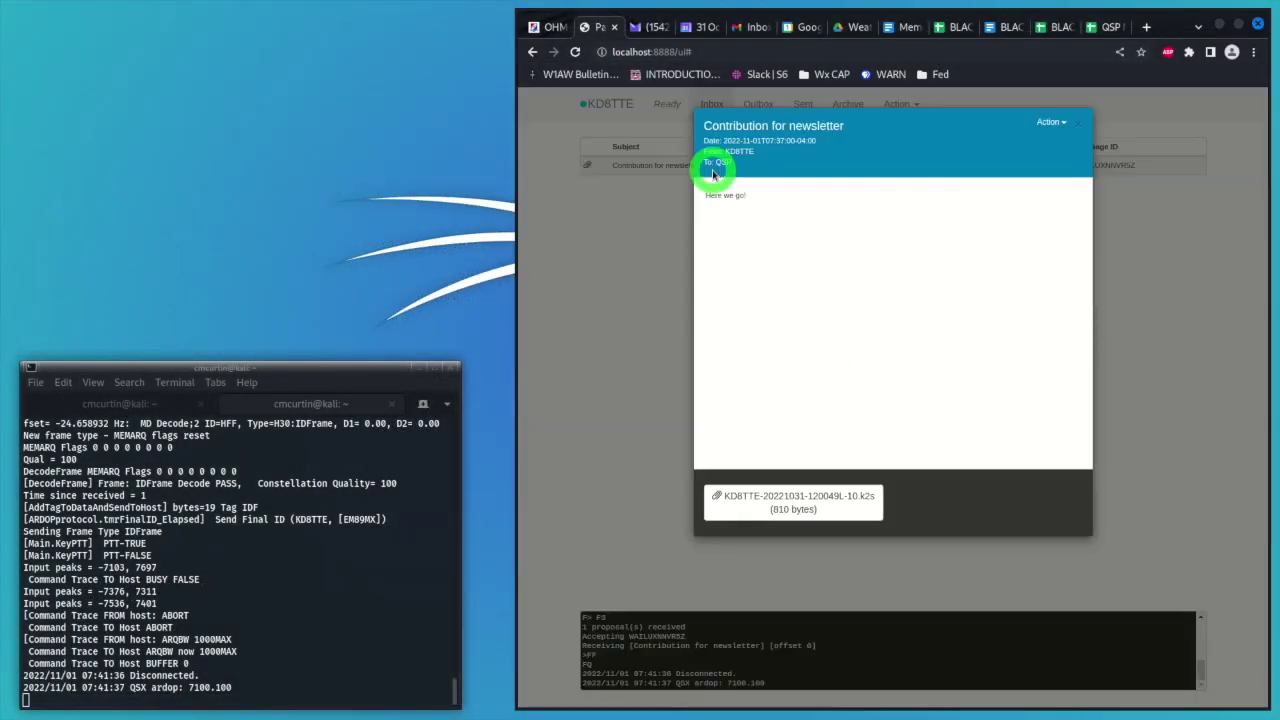
left_click(770, 496)
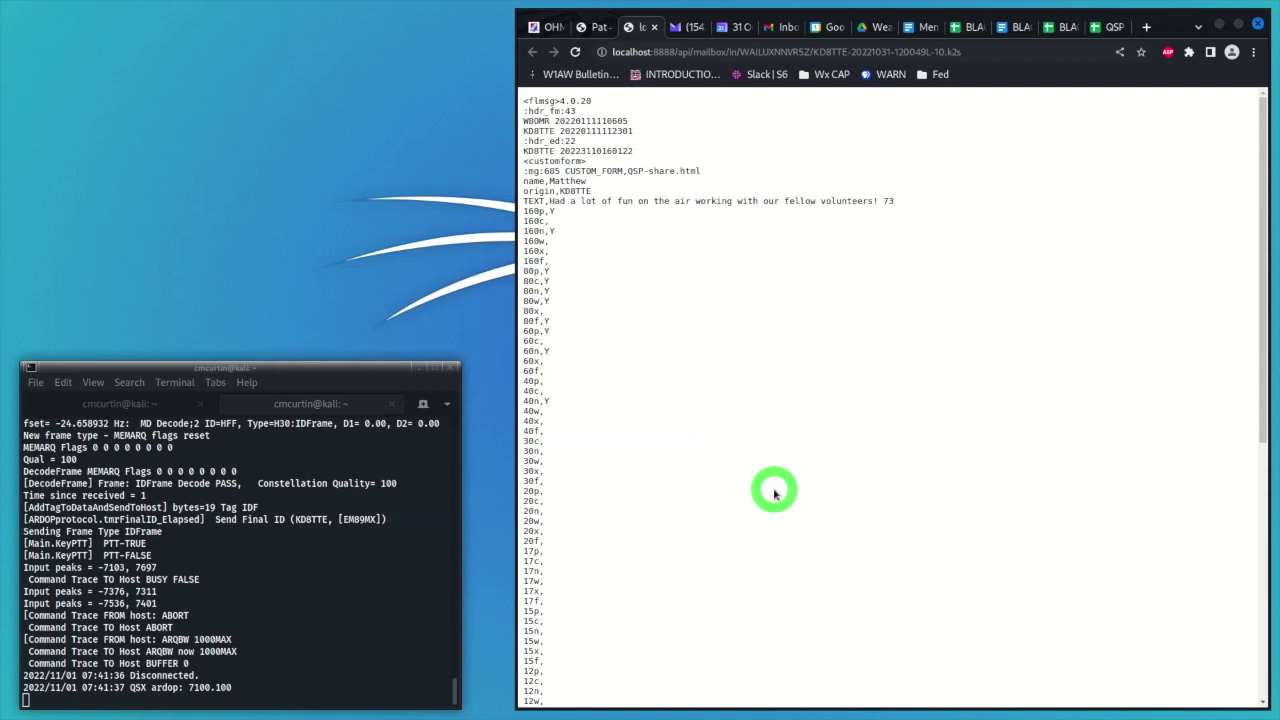
scroll(774, 492, "down", 5)
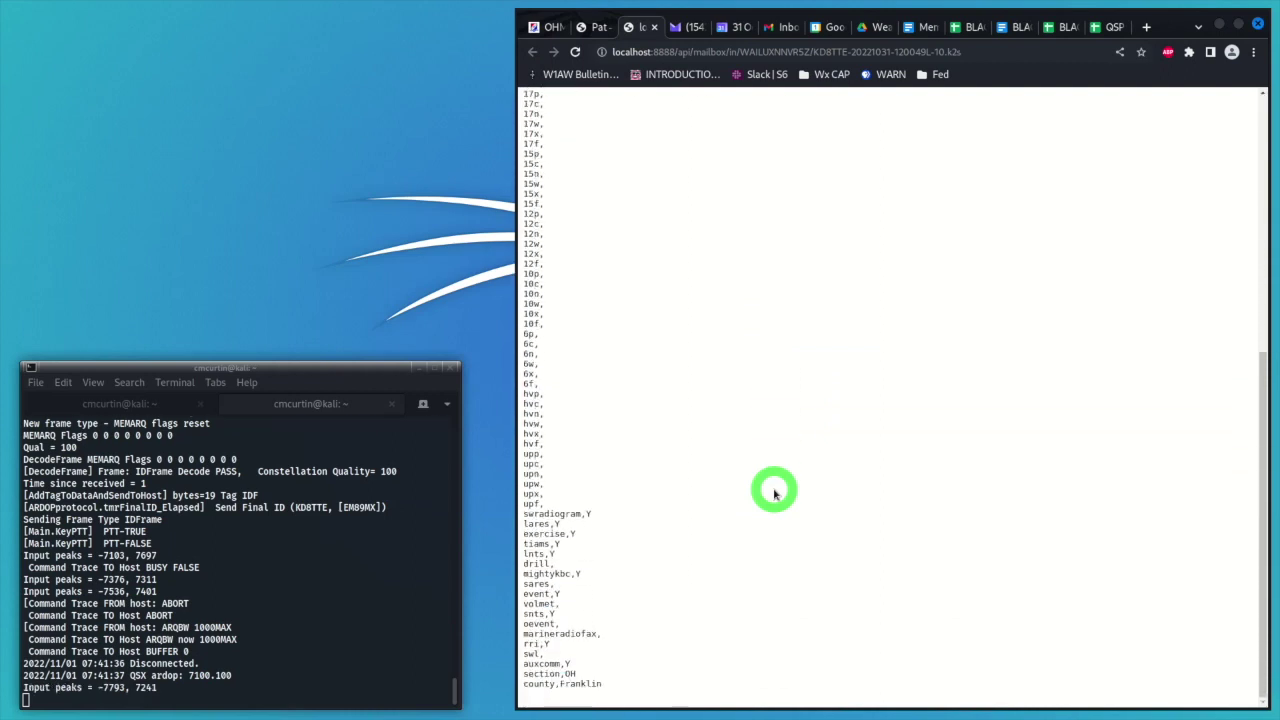
scroll(774, 492, "up", 10)
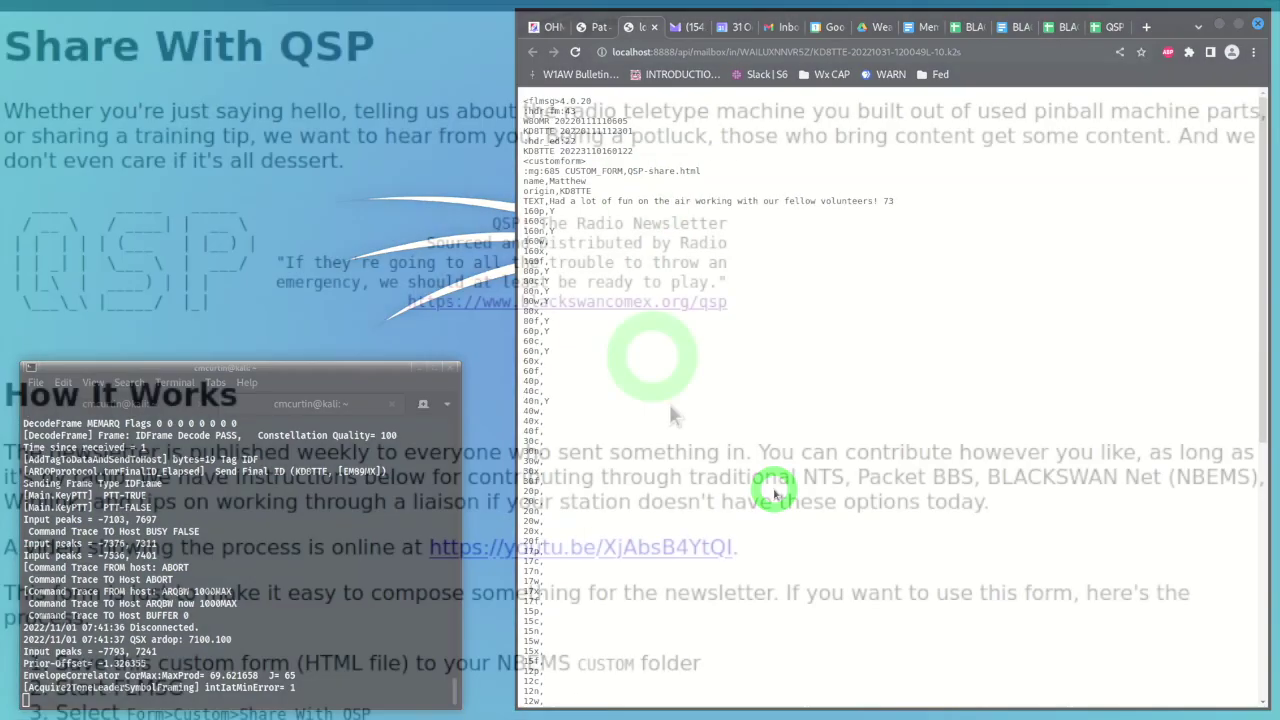
right_click(774, 492)
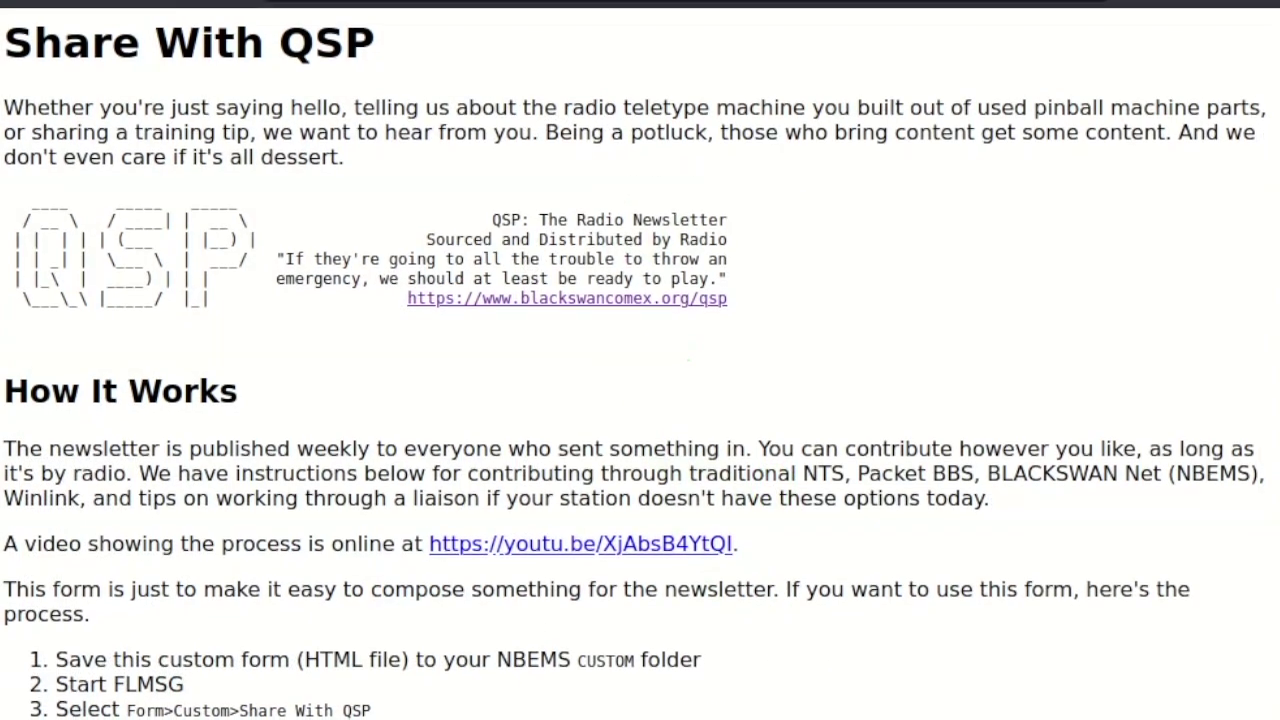
Scroll down the rendered Share With QSP form past its comments box.
scroll(640, 360, "down", 10)
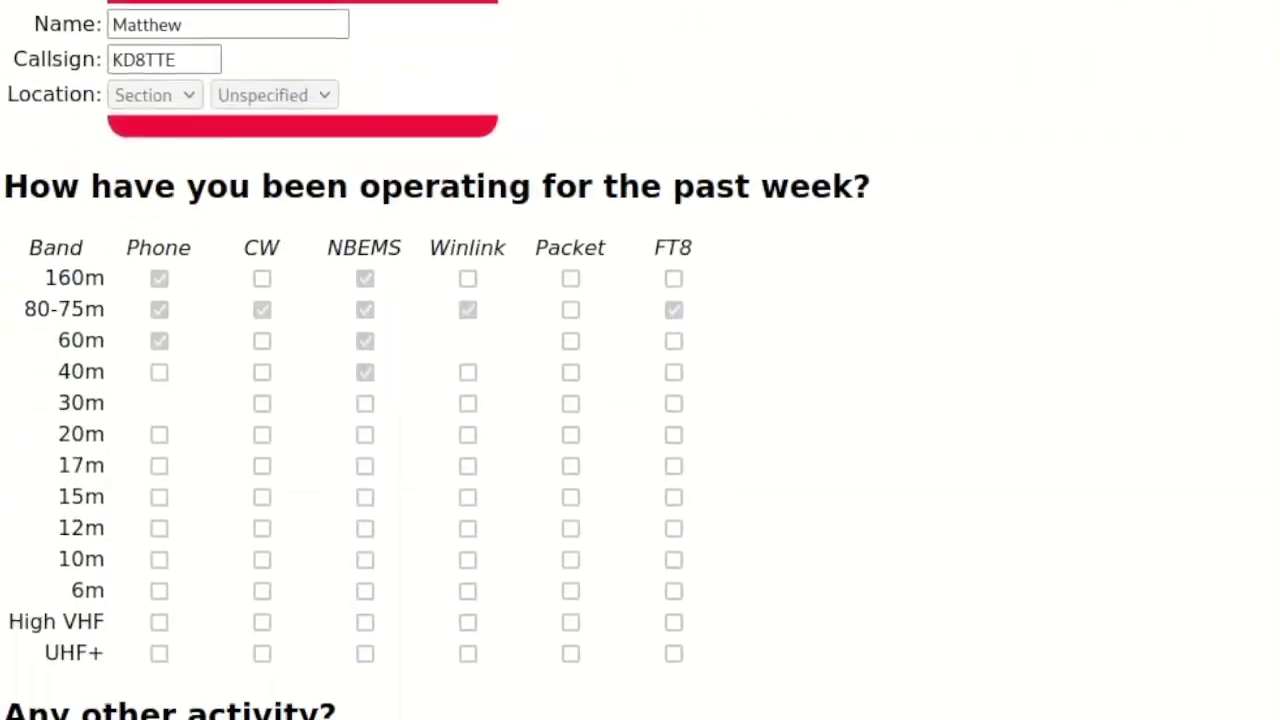
scroll(457, 209, "down", 2)
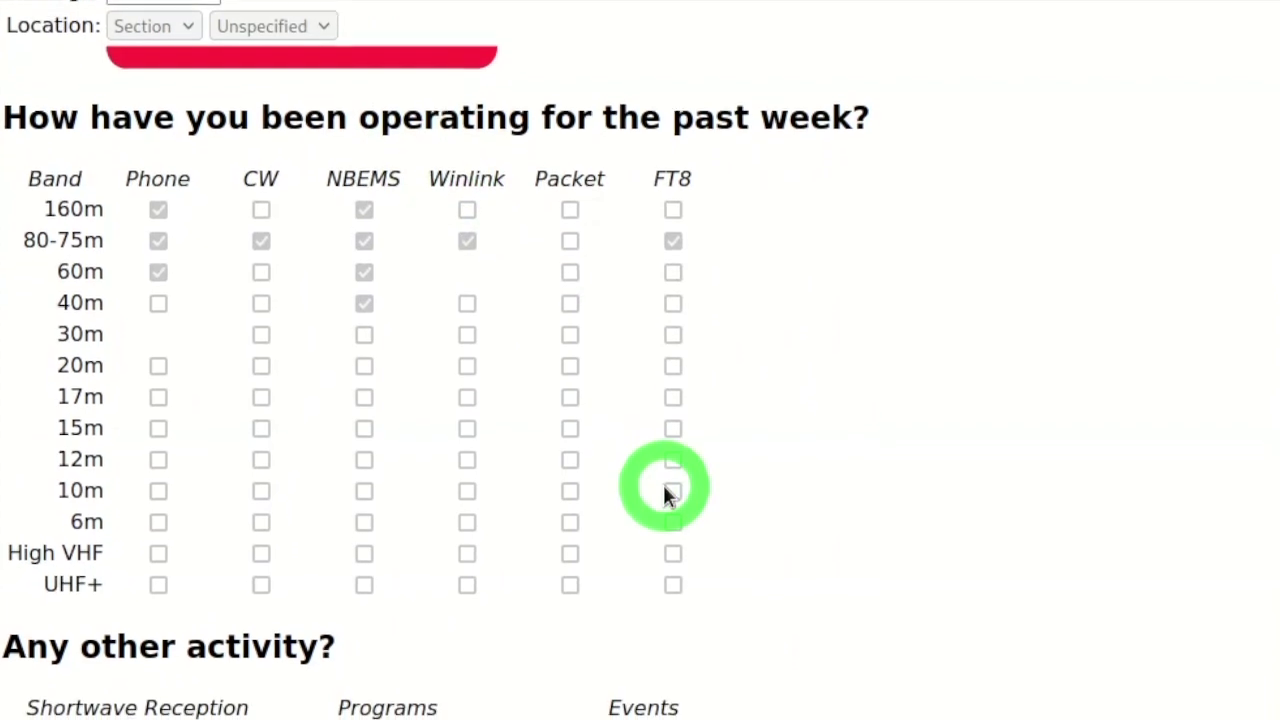
scroll(665, 495, "down", 10)
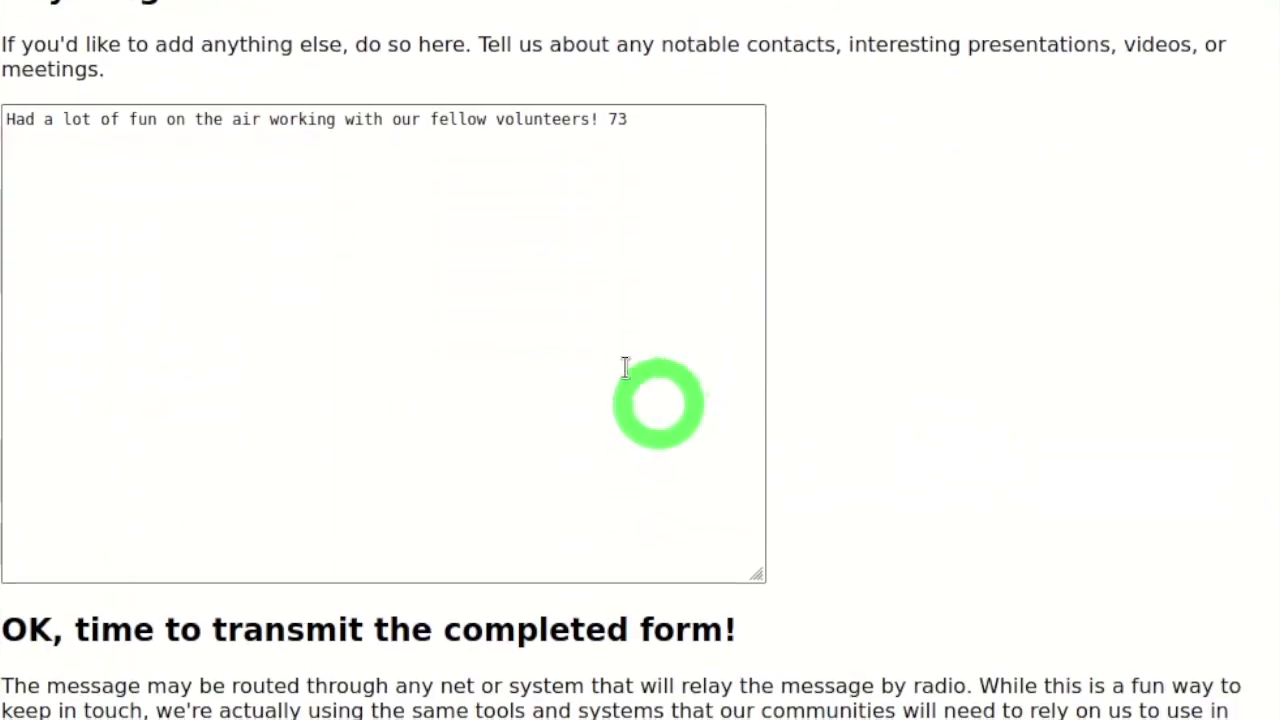
scroll(474, 240, "down", 5)
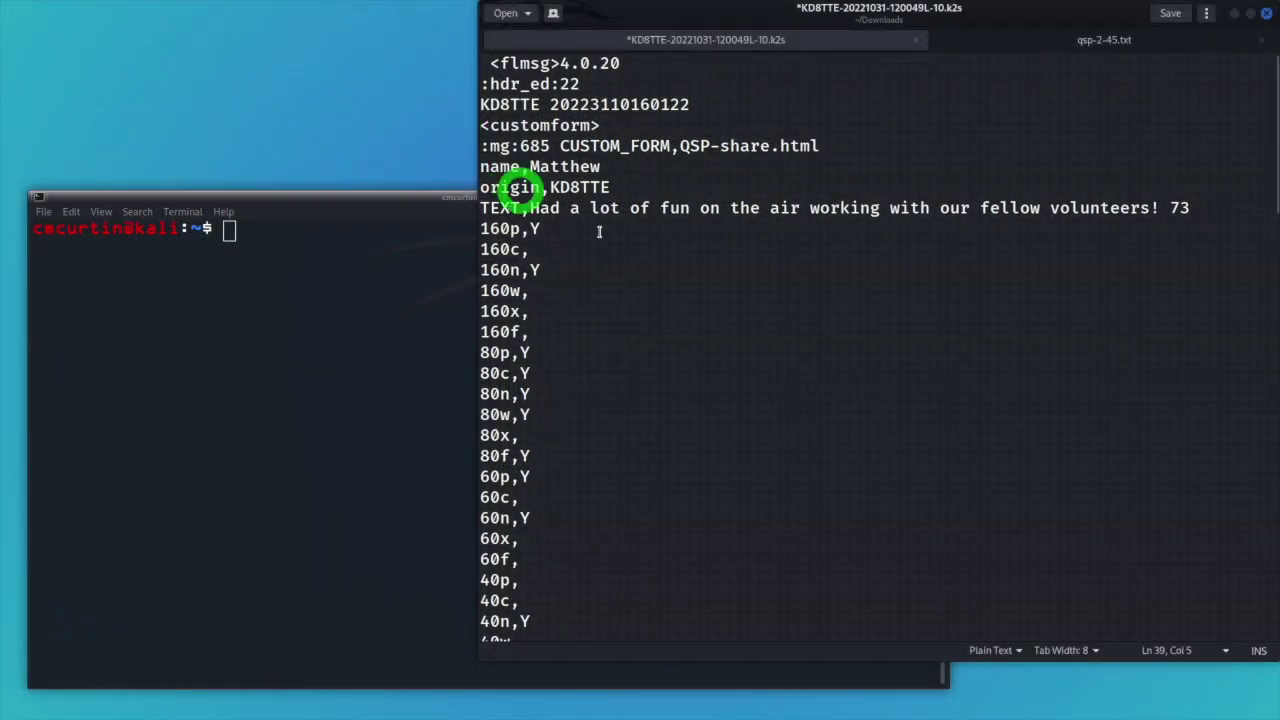
Open QSP/contrib-read.py in the less viewer in the terminal.
scroll(709, 217, "down", 6)
scroll(709, 217, "down", 18)
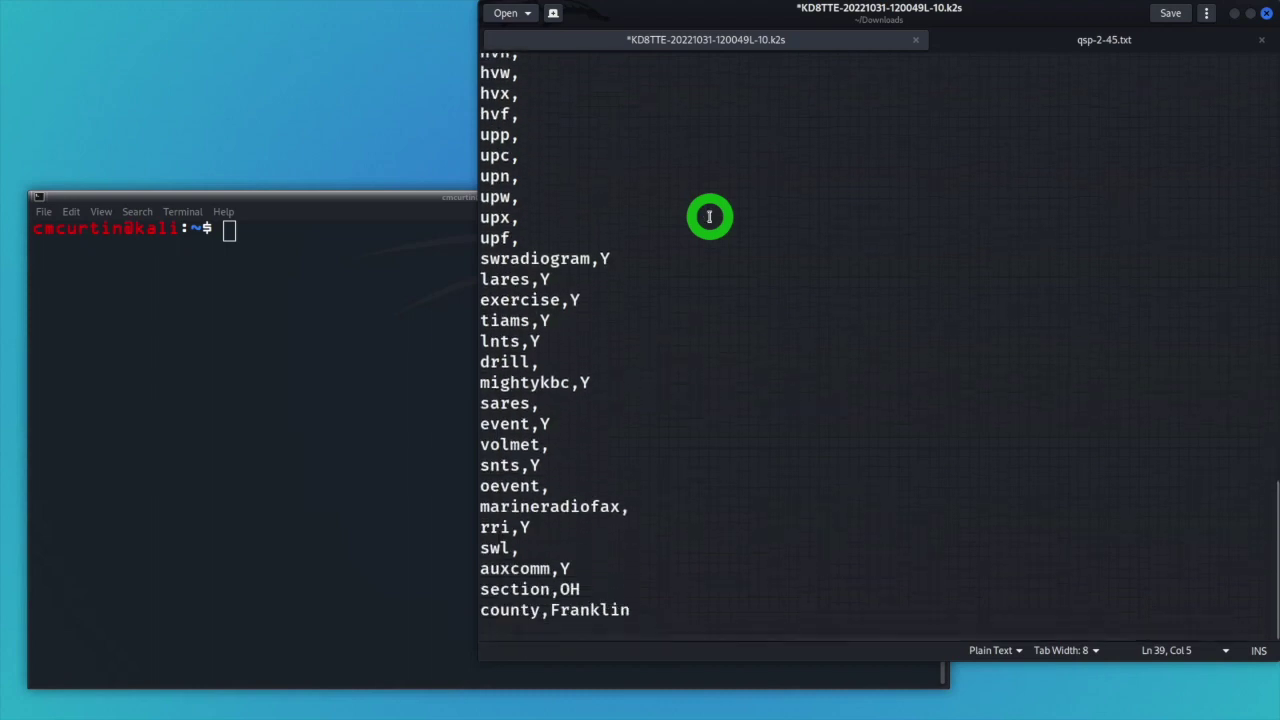
scroll(709, 217, "up", 20)
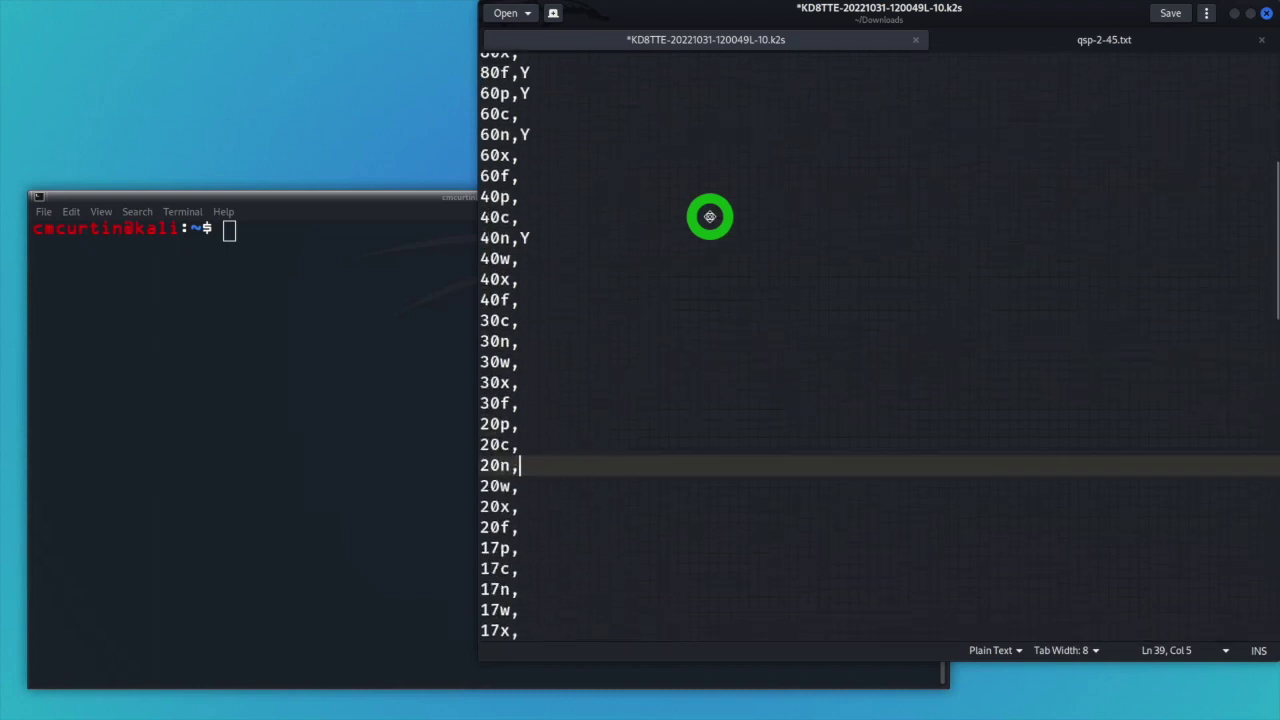
left_click(405, 411)
type("QSP/contrib-read.py")
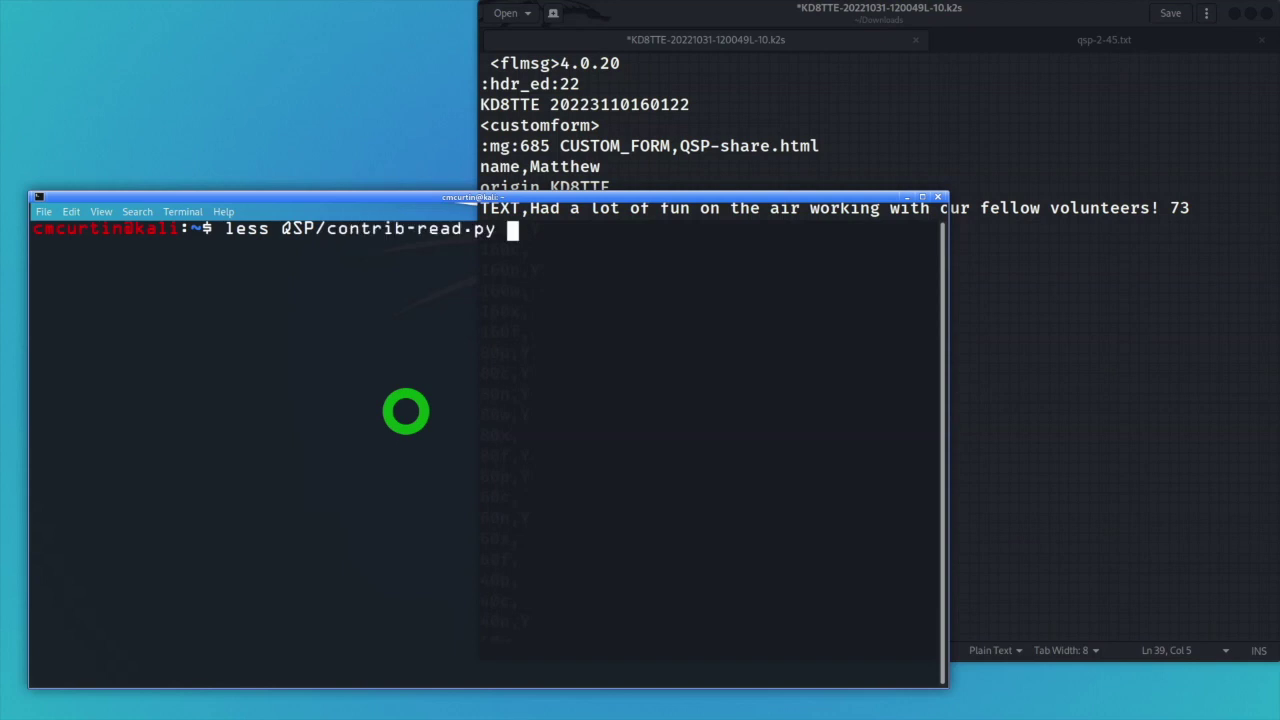
key("Tab")
key("Return")
Page through the parsing script to its end, then quit the viewer.
scroll(405, 412, "down", 7)
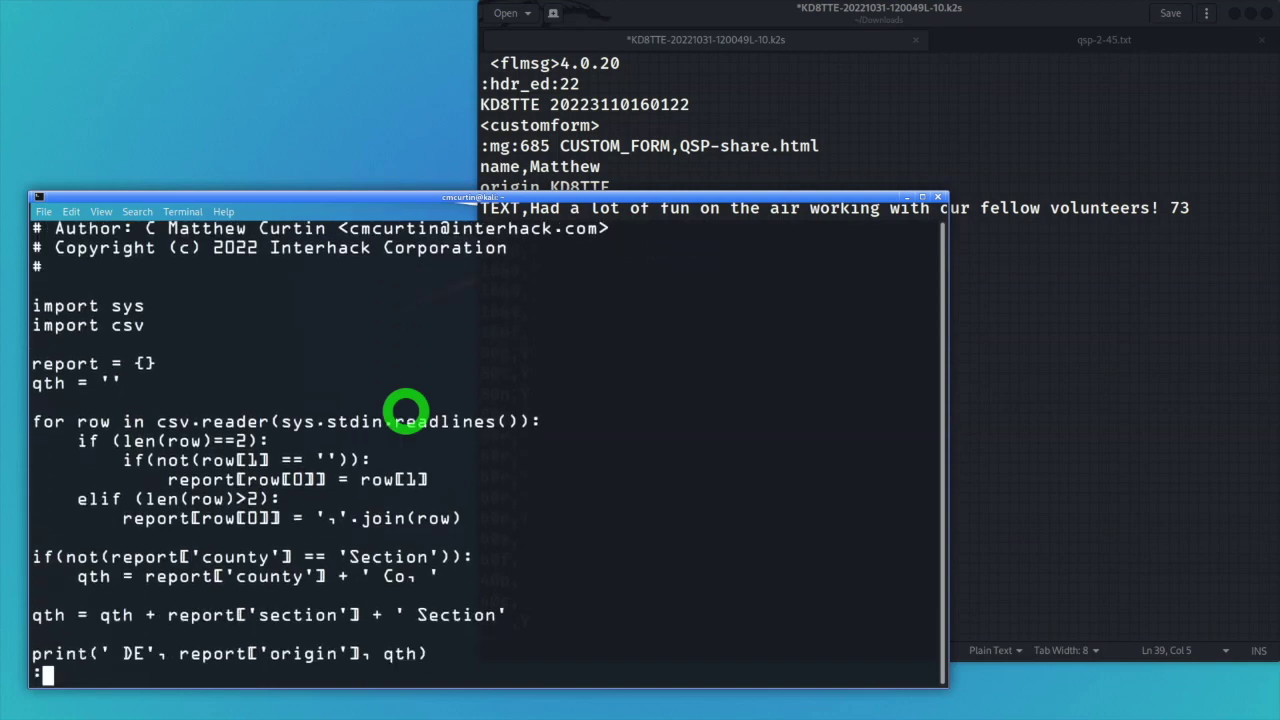
scroll(405, 412, "down", 17)
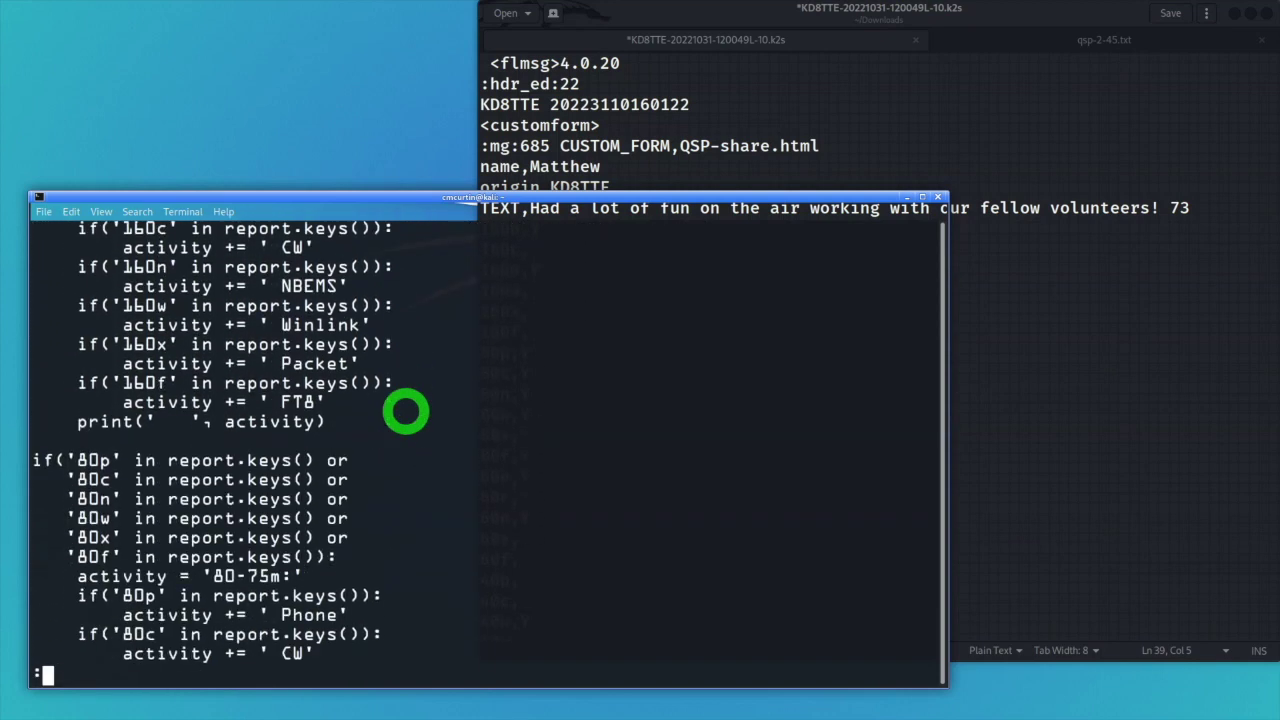
key("G")
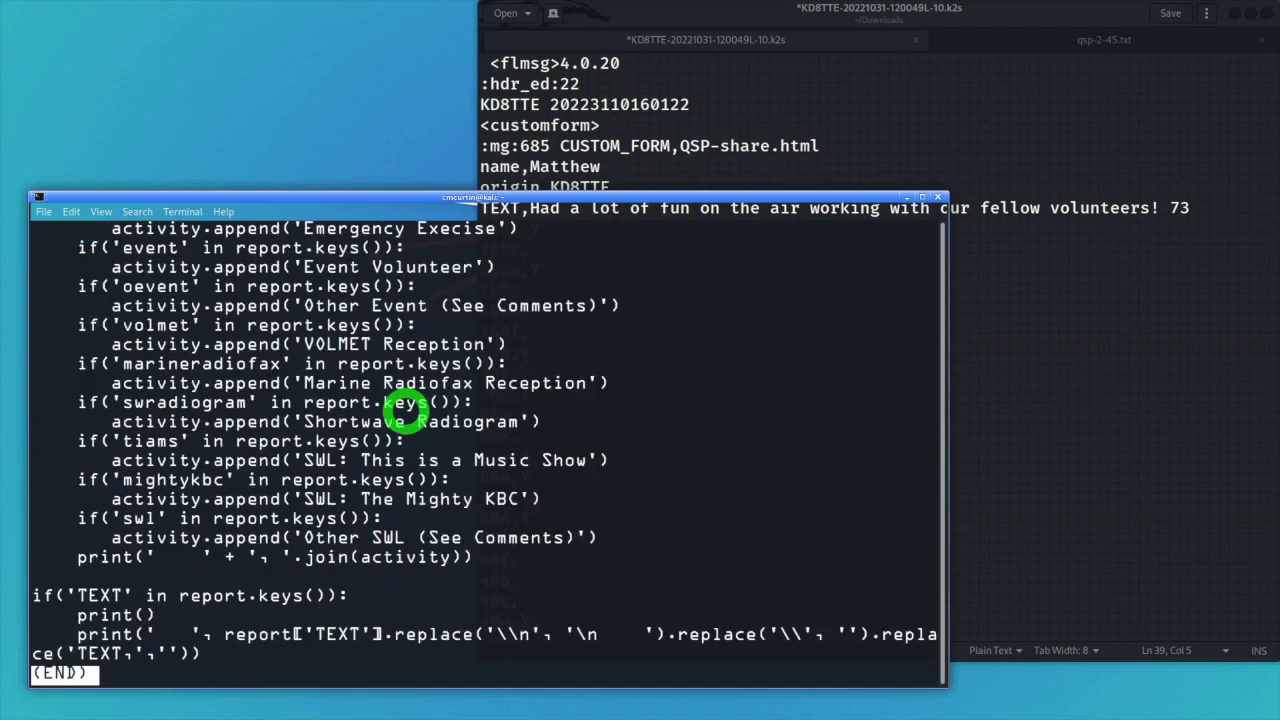
key("b")
key("q")
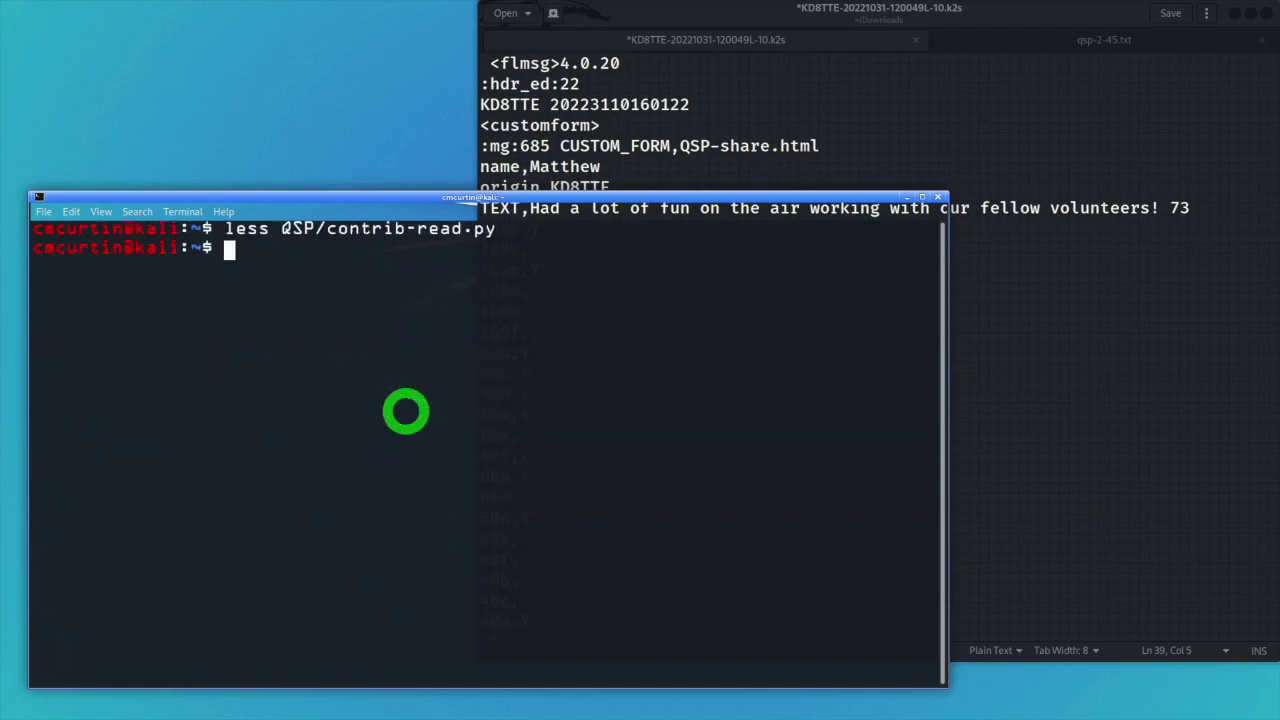
Recall the last command and delete 'less' so it runs the script directly.
key("Up")
key("Home")
key("Delete")
key("Delete")
key("Delete")
key("Delete")
Start contrib-read.py, then copy the entire received form file from gedit.
key("Return")
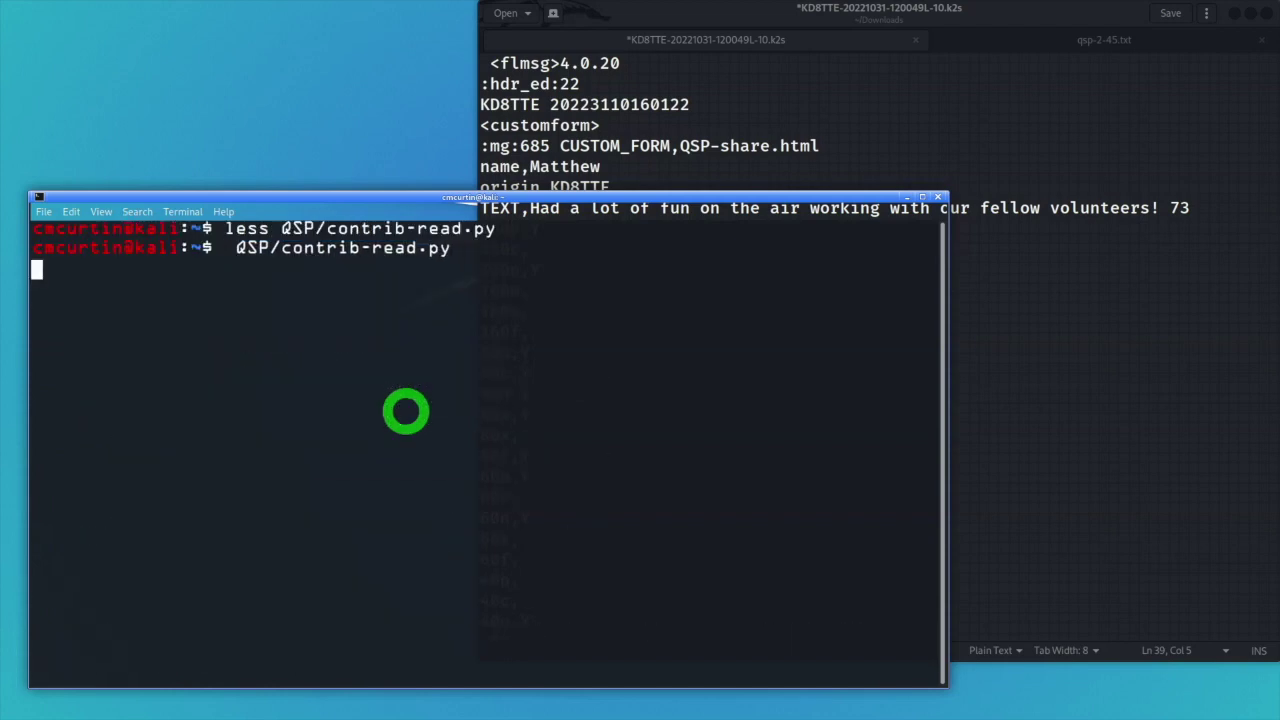
right_click(602, 209)
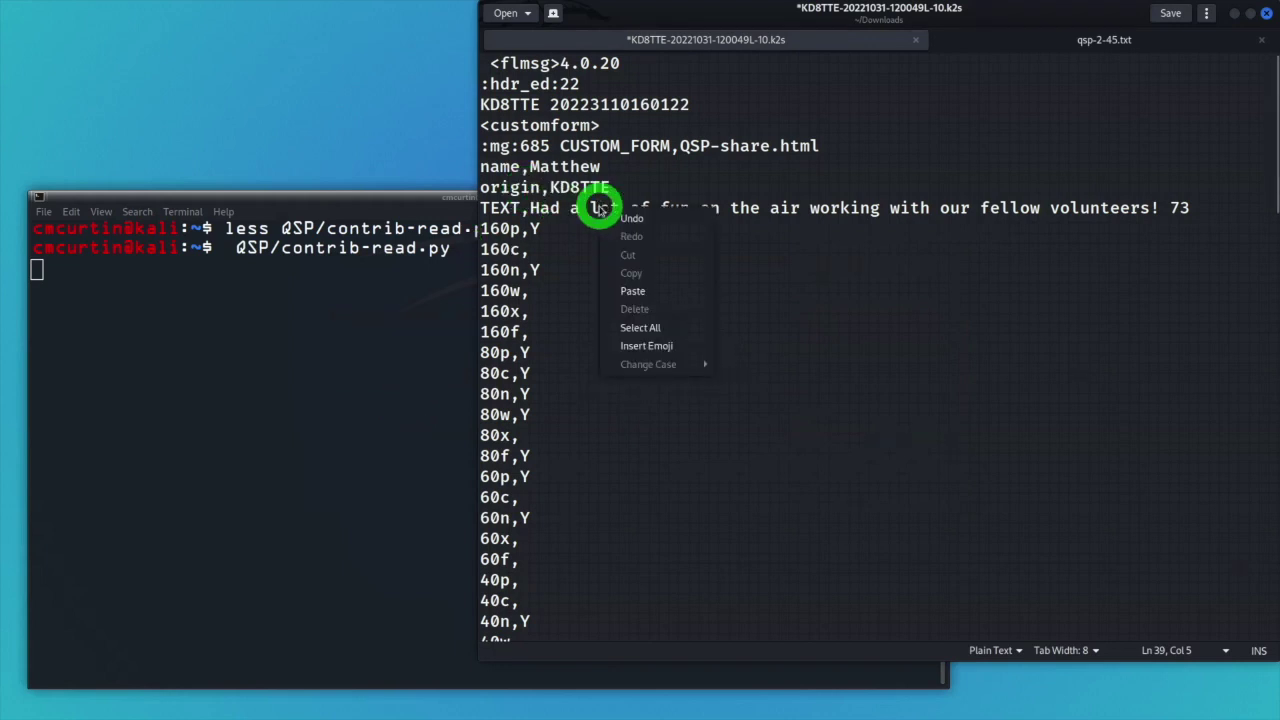
left_click(662, 327)
right_click(666, 325)
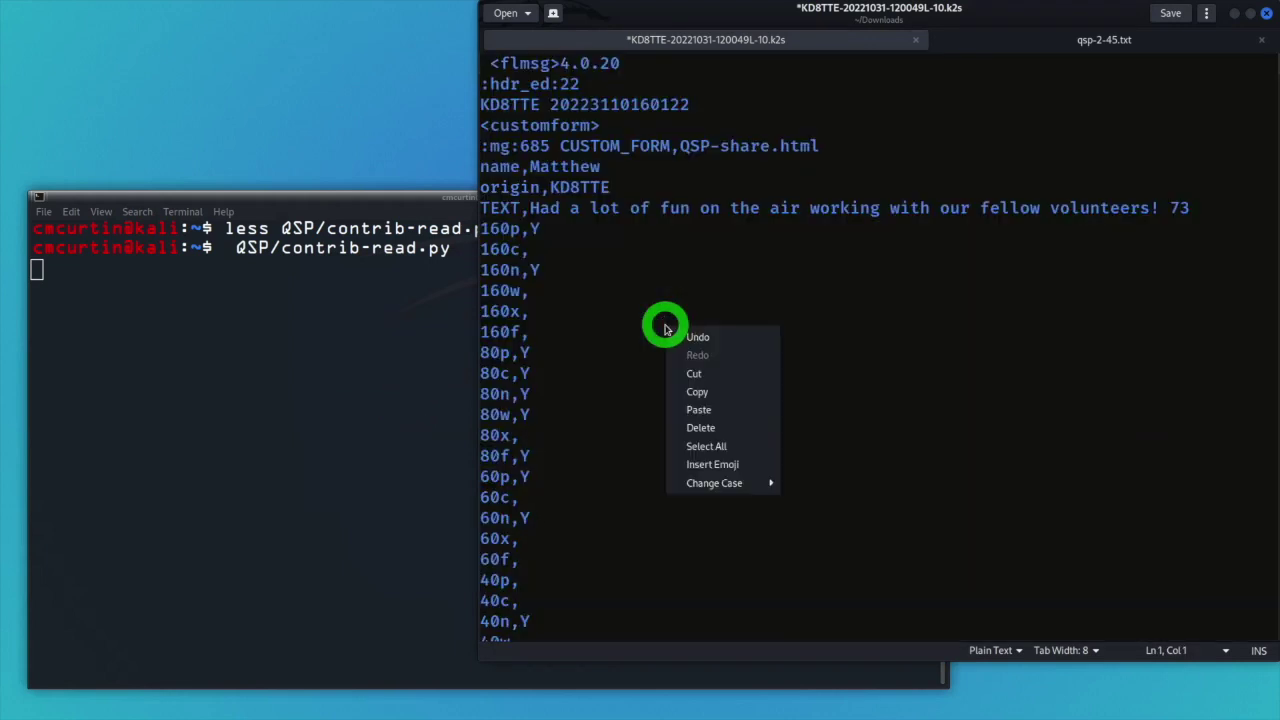
left_click(708, 393)
Paste the form text into the running script and end input with Ctrl+D to get its report.
left_click(251, 433)
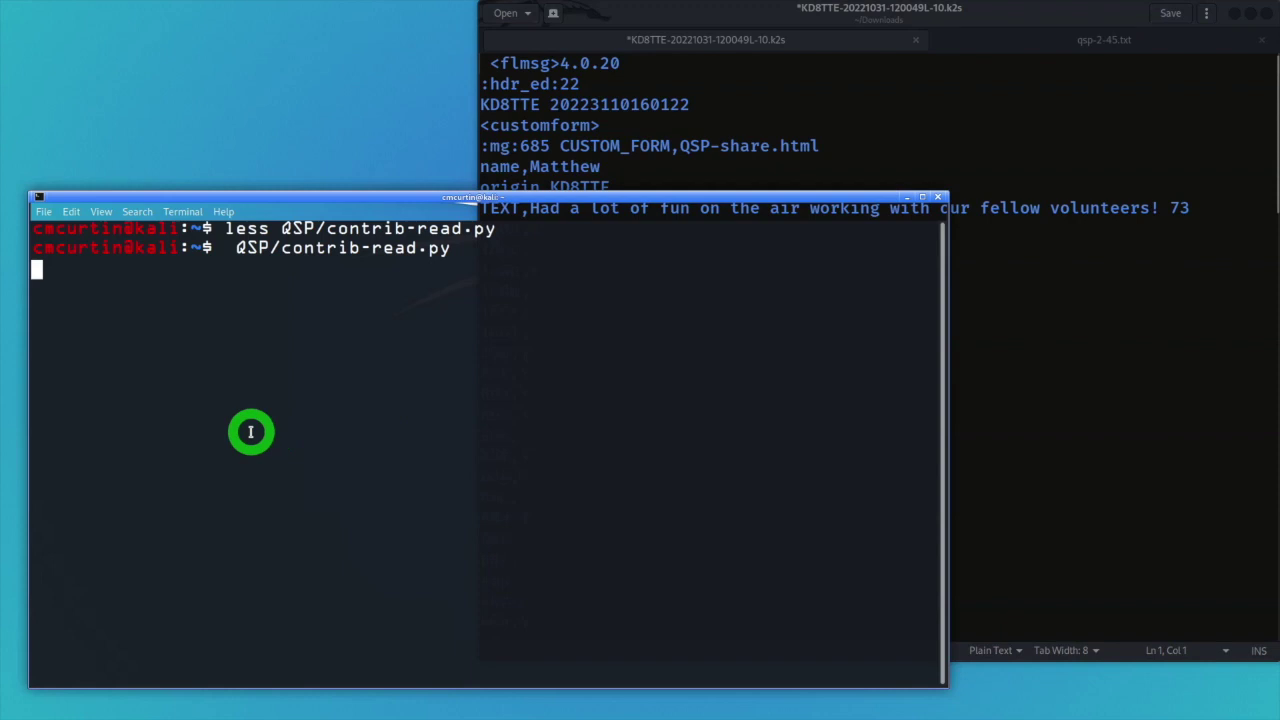
right_click(251, 435)
left_click(283, 480)
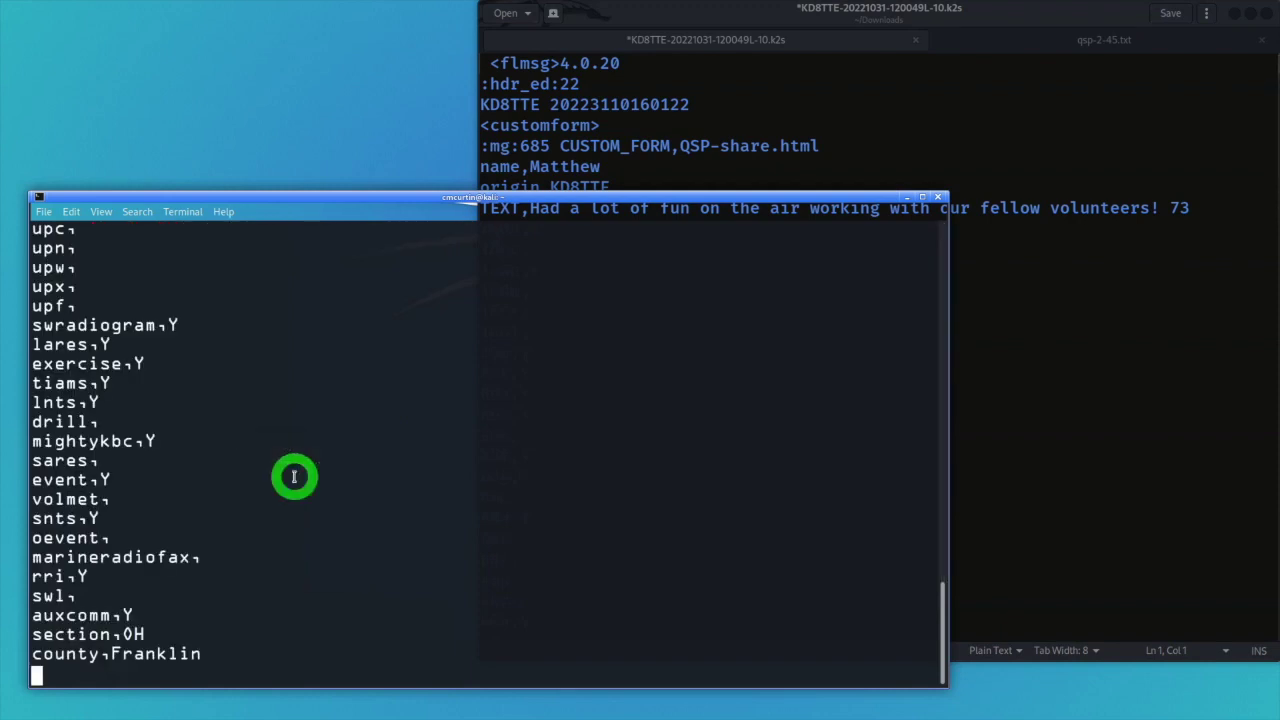
key("ctrl+d")
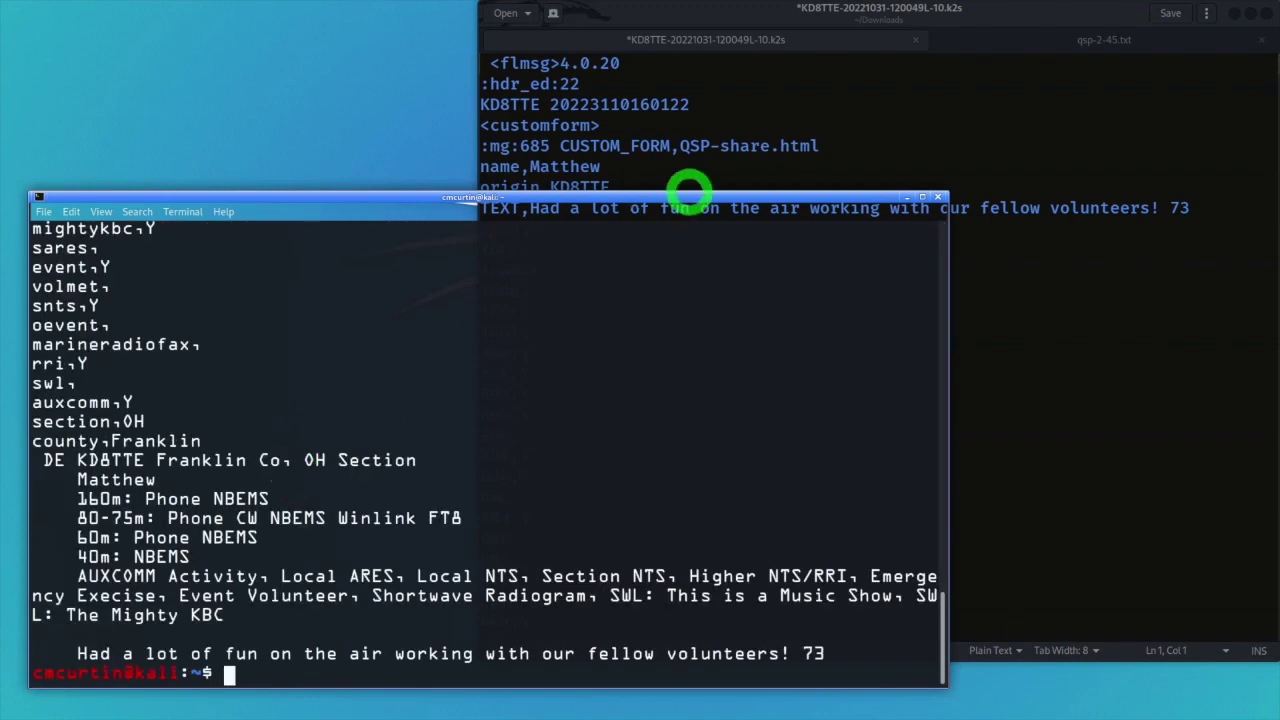
left_click(912, 145)
Copy the script's formatted station report from the terminal output.
left_click(994, 40)
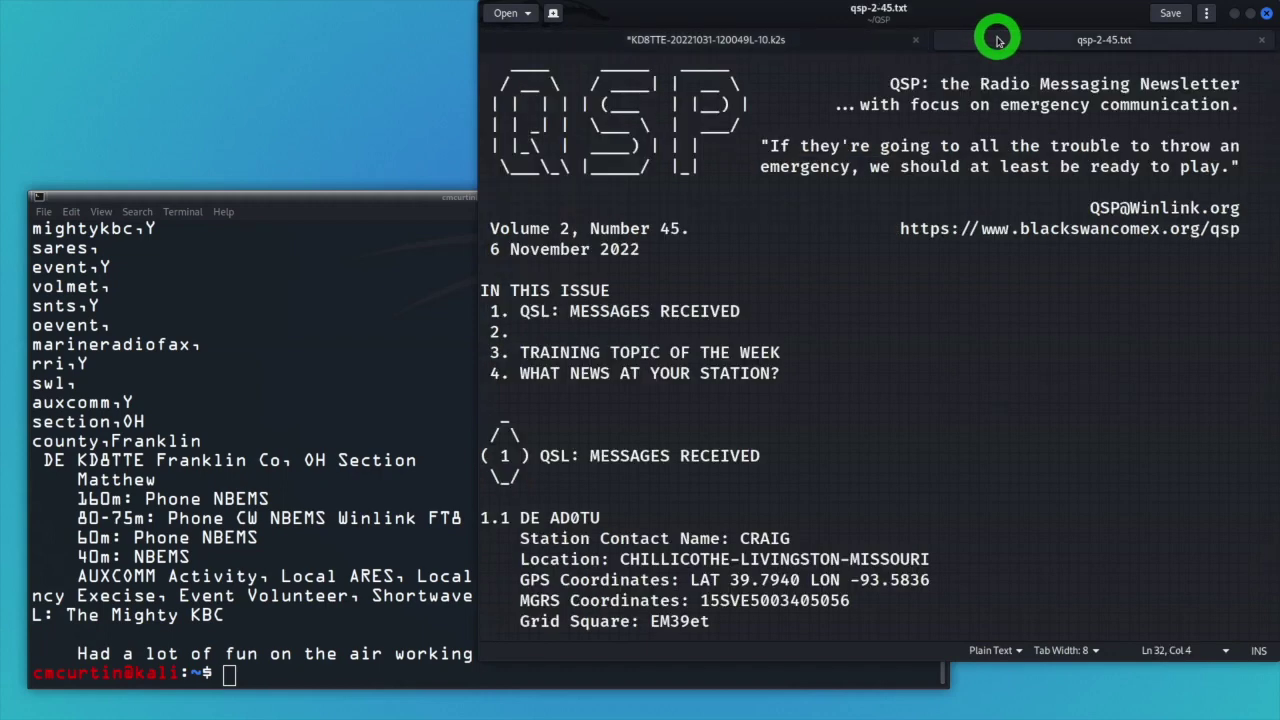
scroll(733, 445, "down", 6)
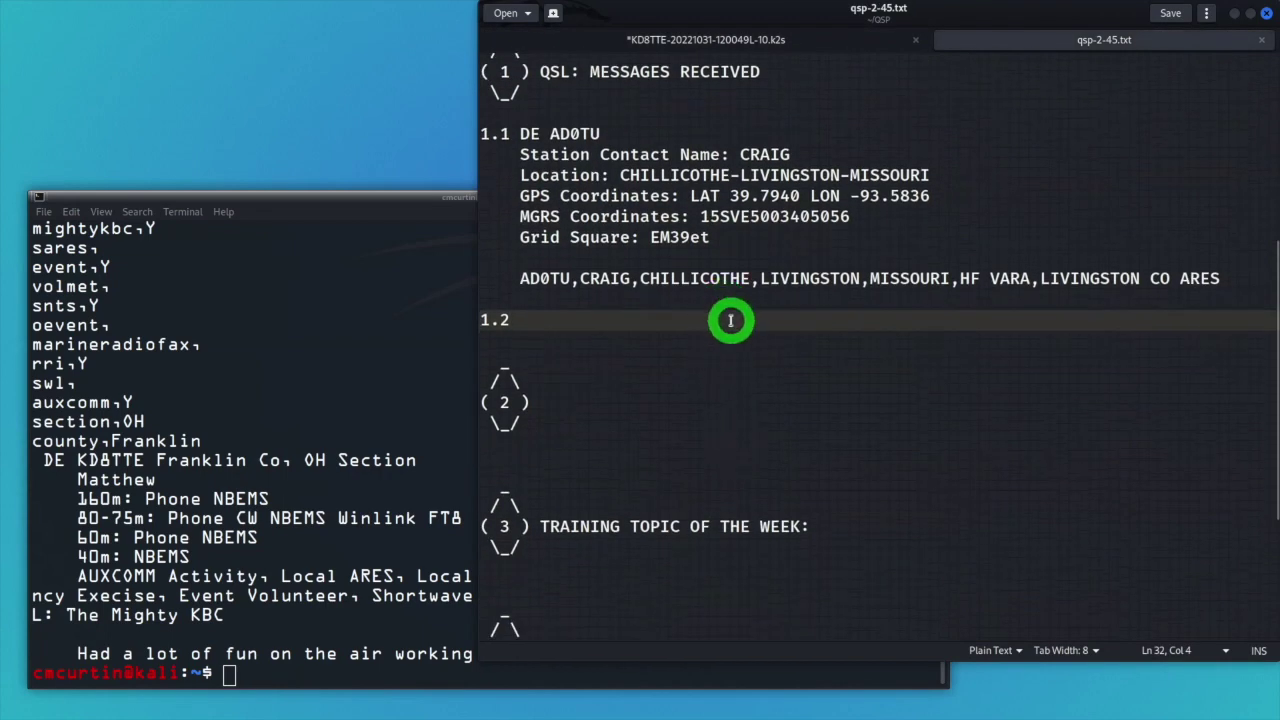
left_click_drag(32, 460, 852, 652)
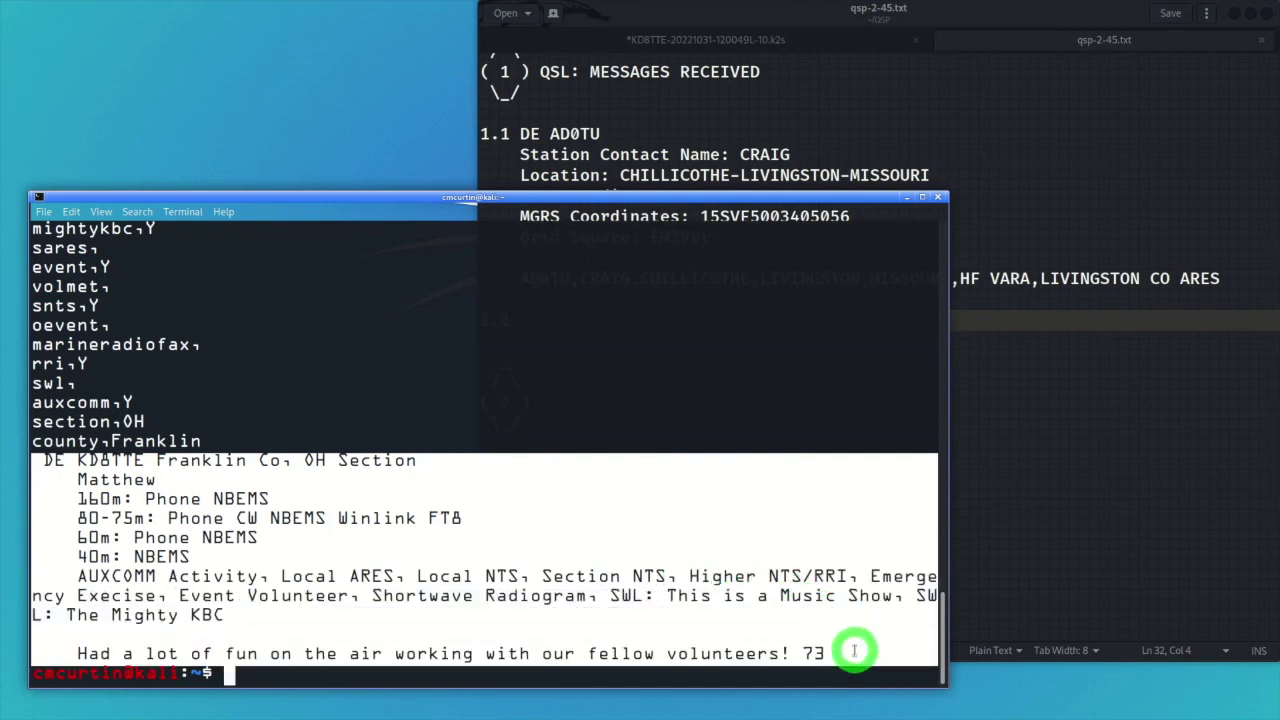
right_click(730, 552)
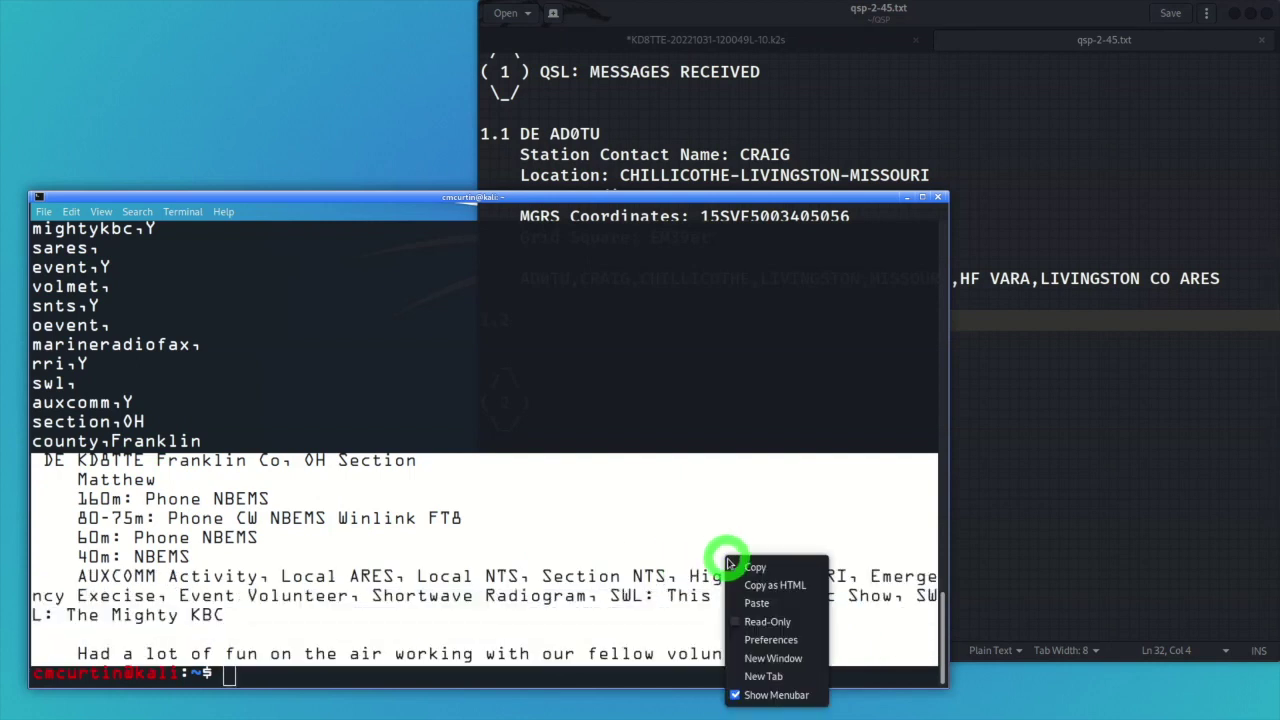
left_click(736, 566)
Paste the station report under item 1.2 of qsp-2-45.txt.
left_click(1055, 319)
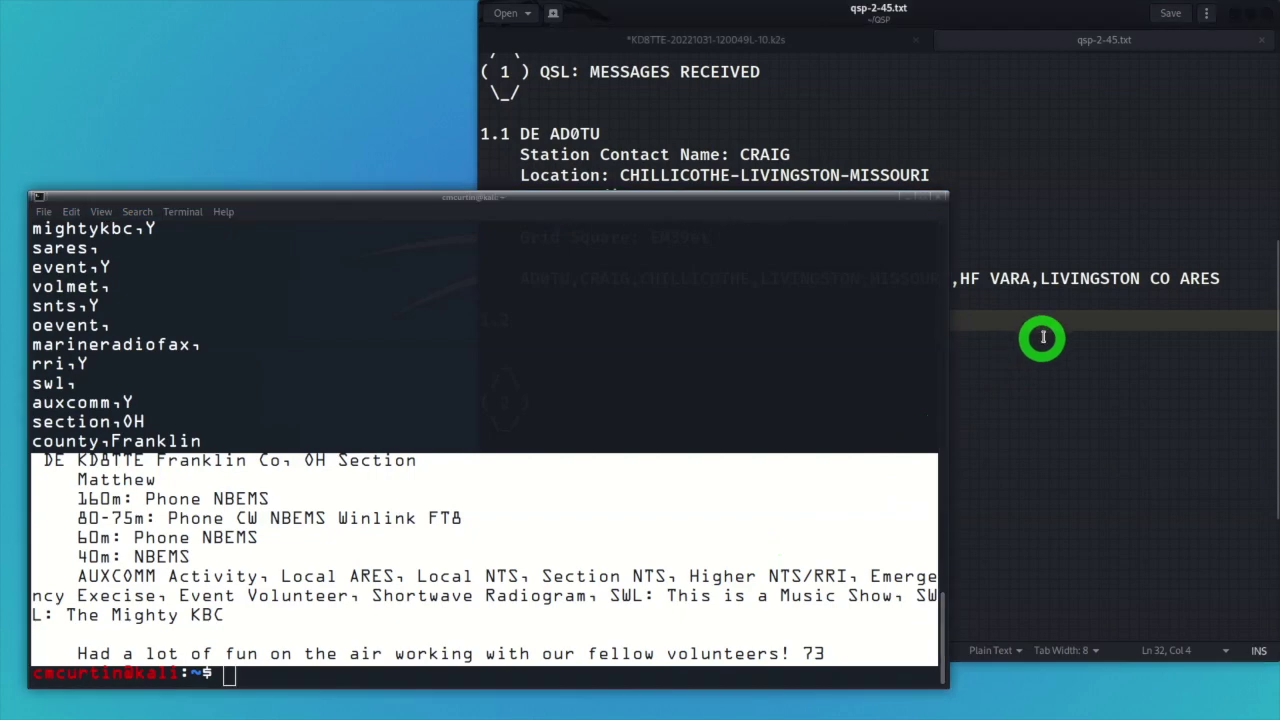
right_click(1055, 319)
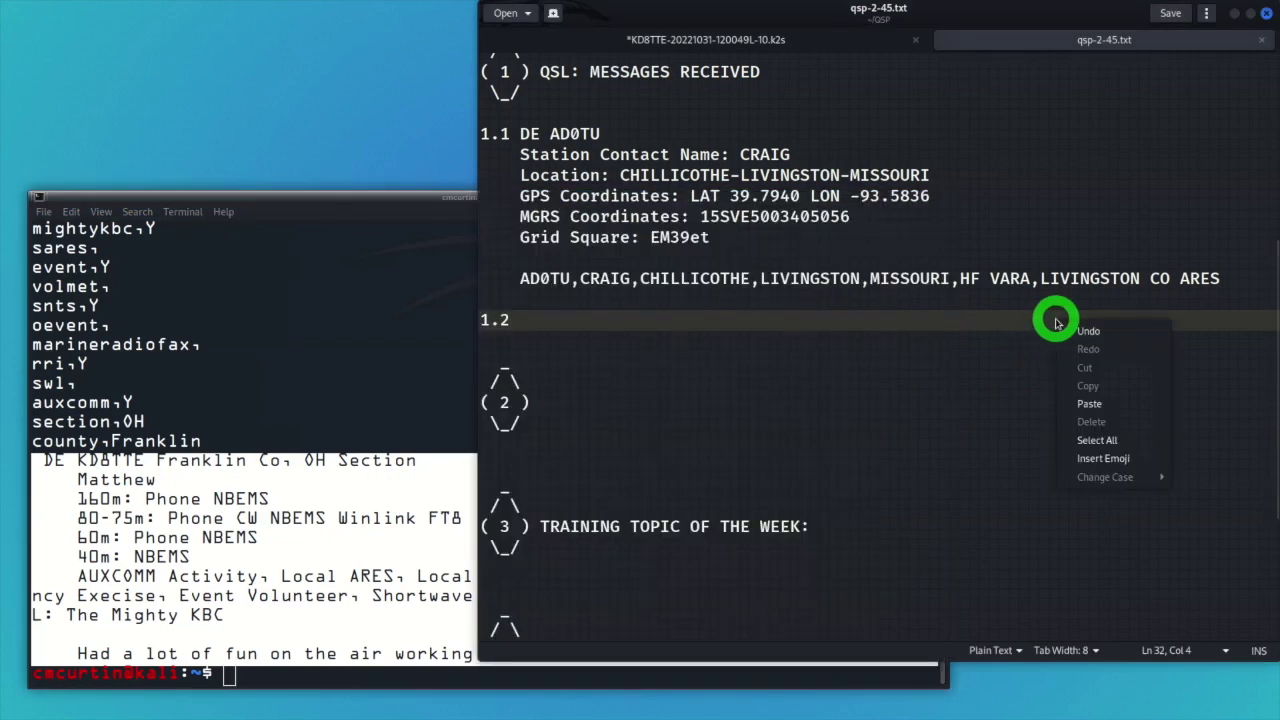
left_click(1092, 404)
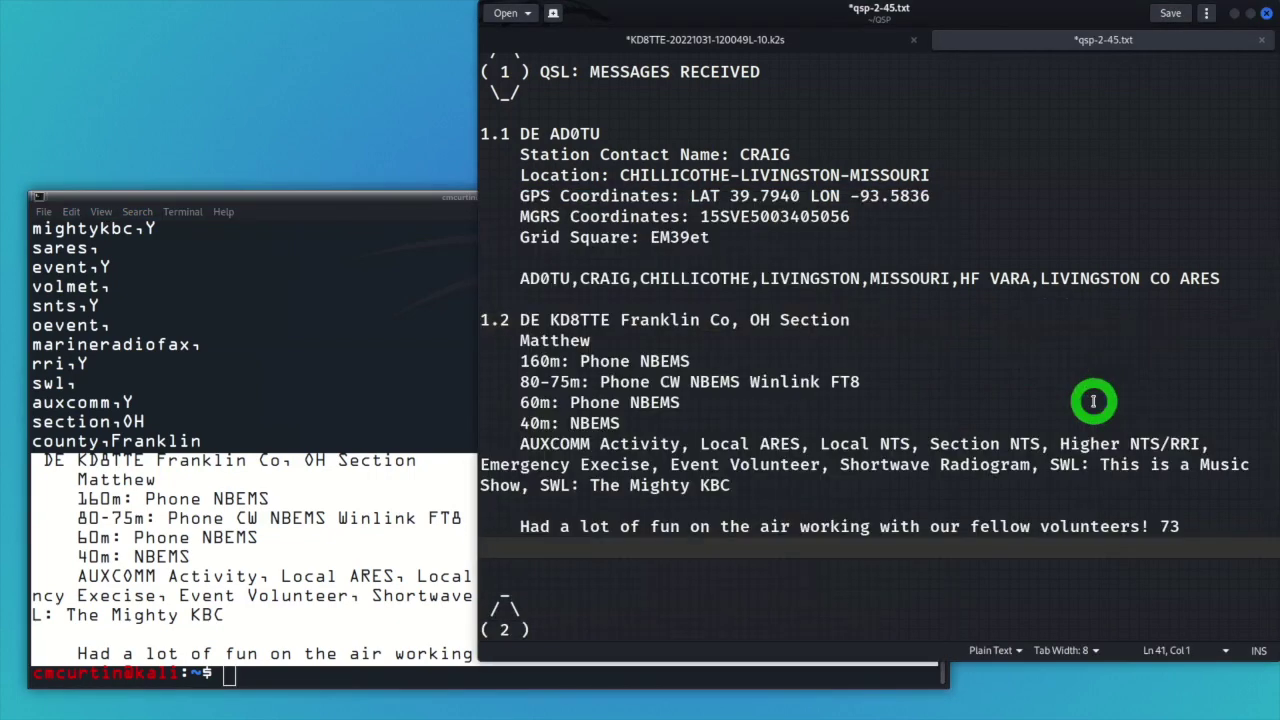
Break the activity line after 'Higher NTS/RRI,' and before the SWL entries, then save.
left_click(1207, 443)
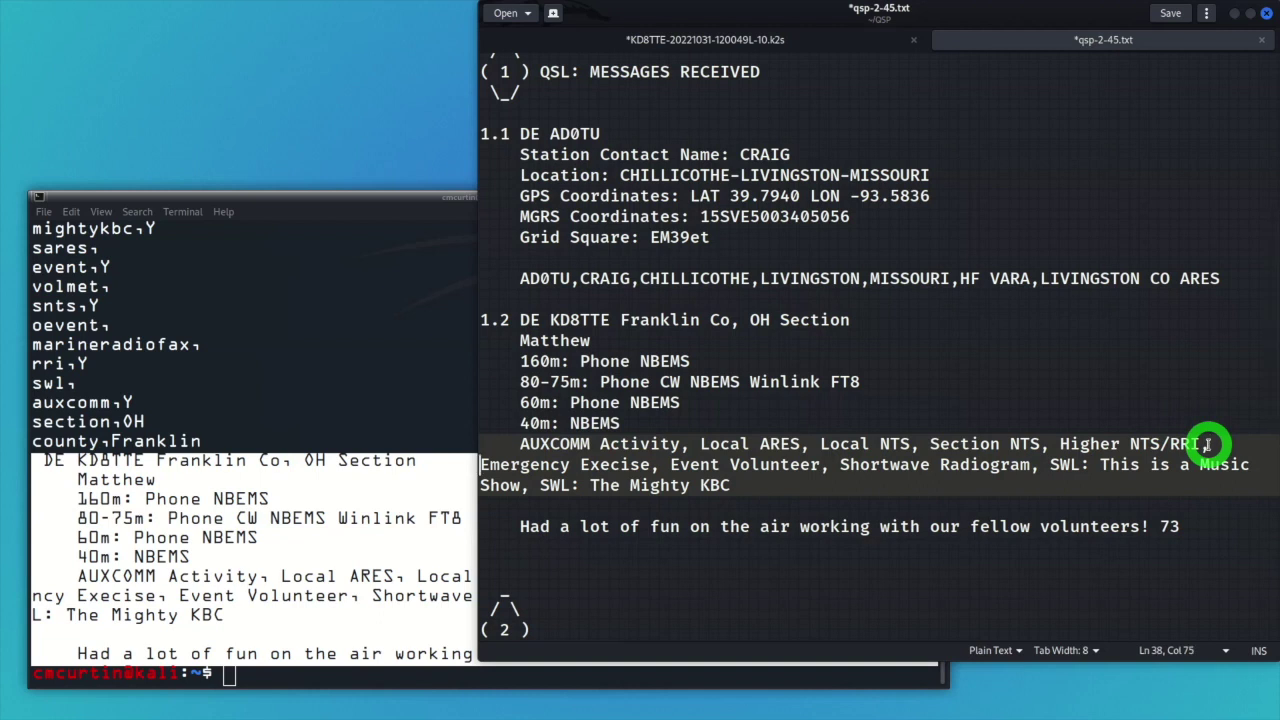
key("Return")
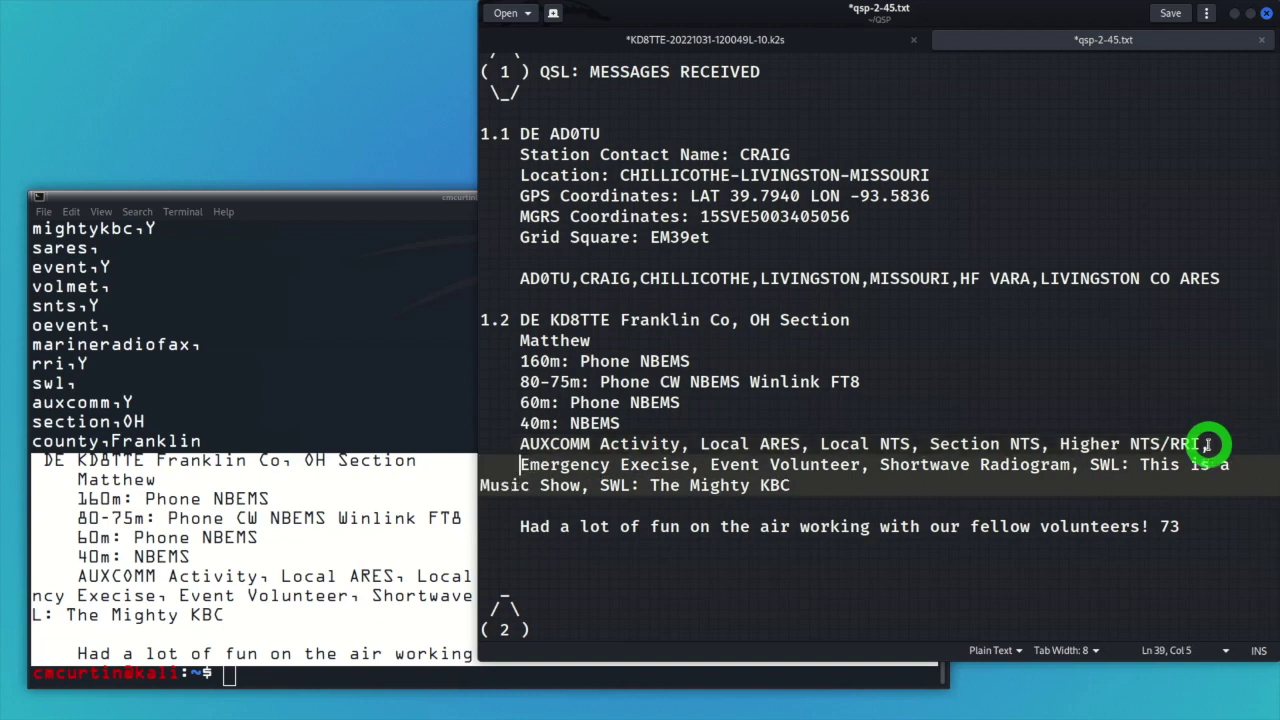
left_click(1091, 464)
key("Return")
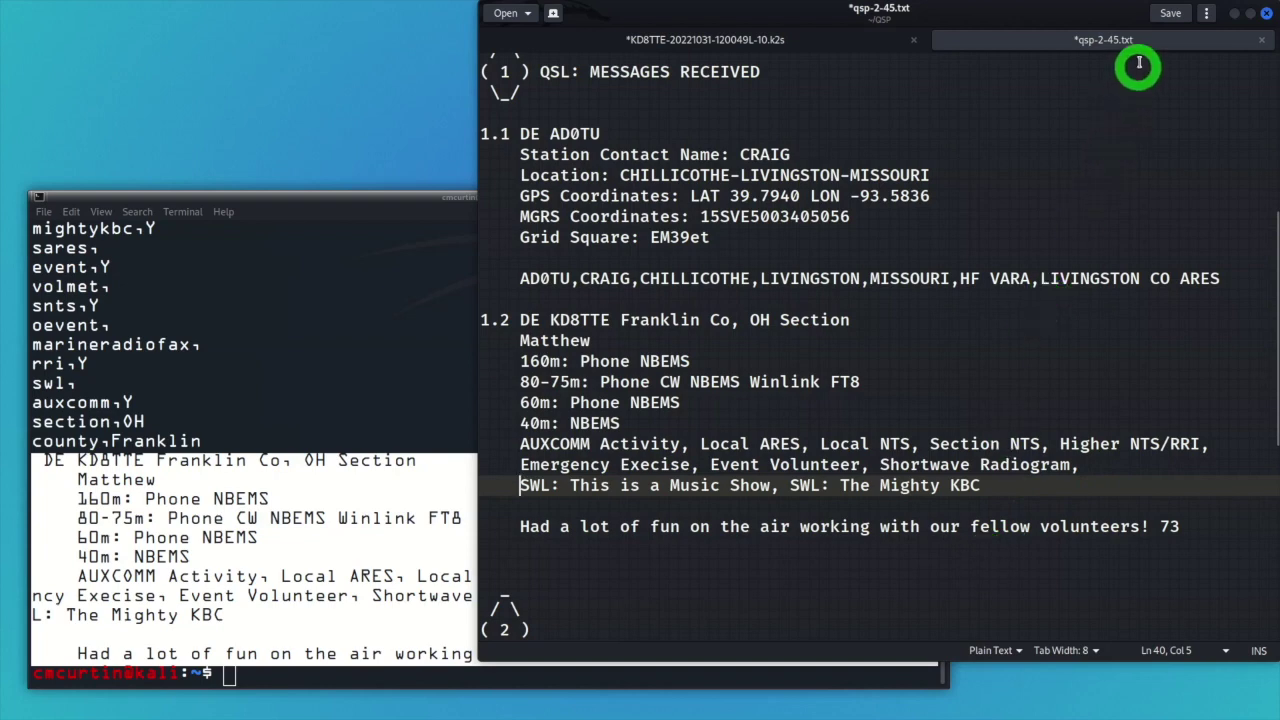
left_click(1158, 24)
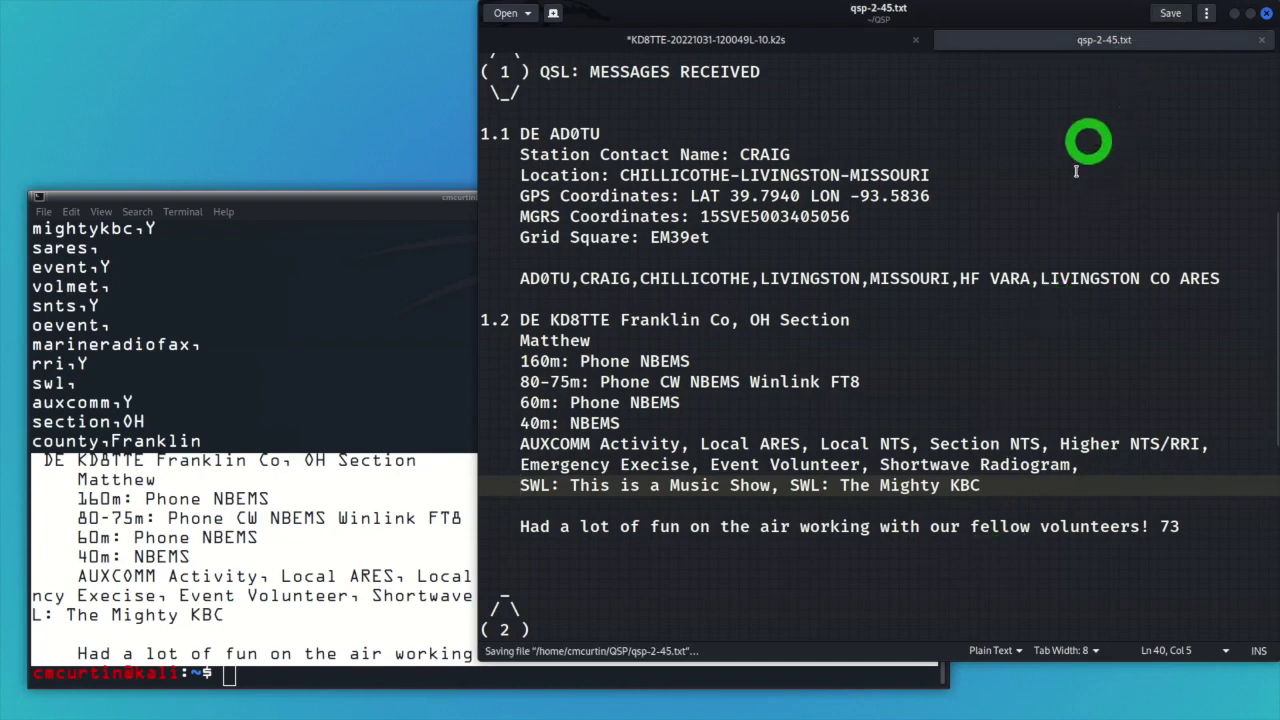